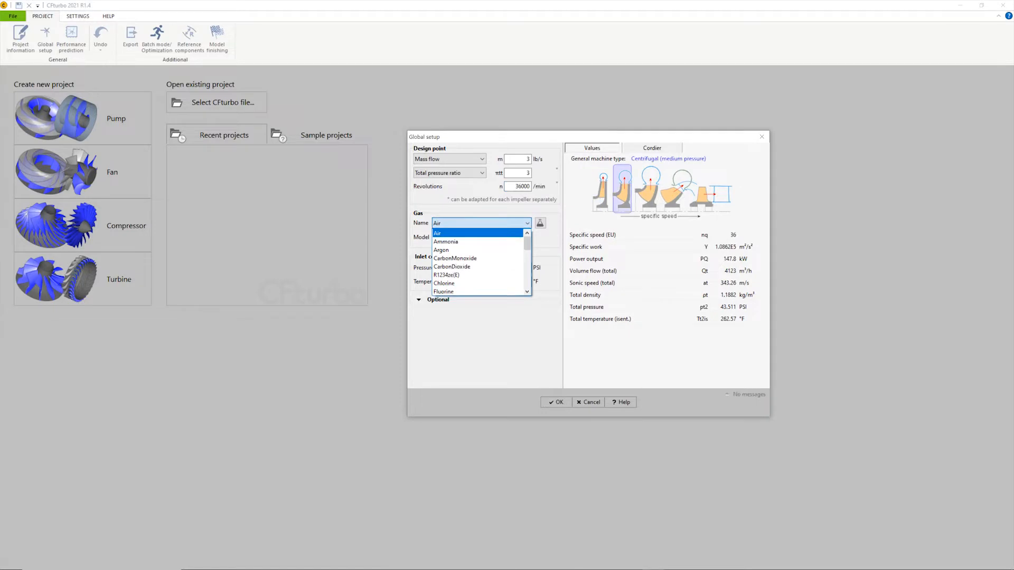
# Set the working gas to R134a and review its properties in the fluid database
pyautogui.scroll(-5, 478, 263)
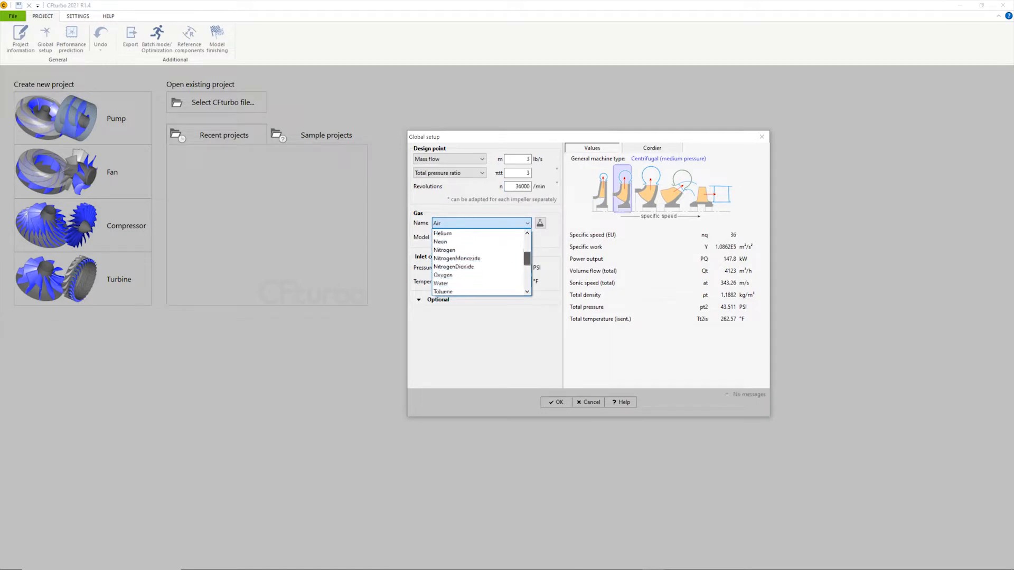
pyautogui.scroll(-4, 480, 262)
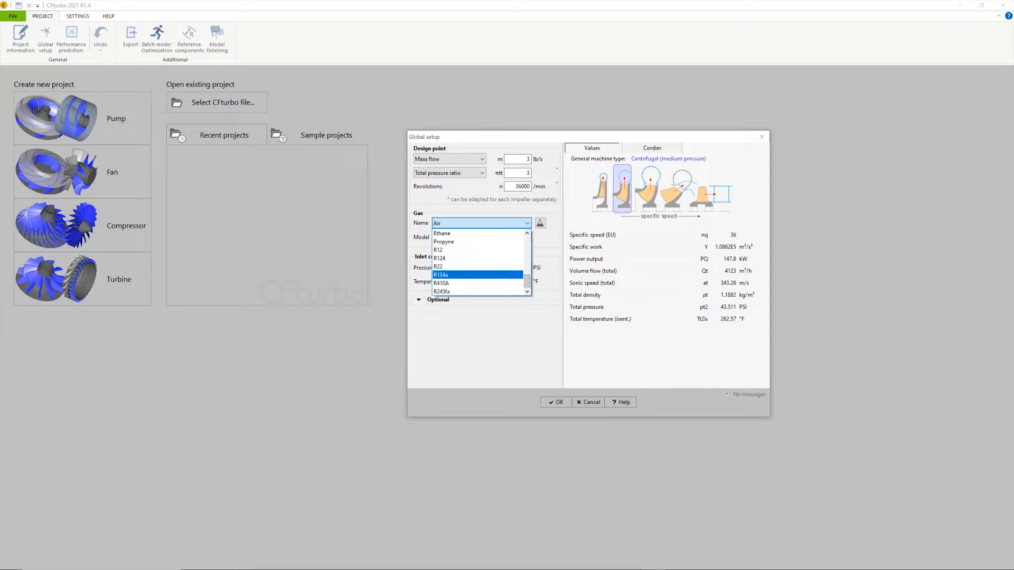
pyautogui.click(454, 274)
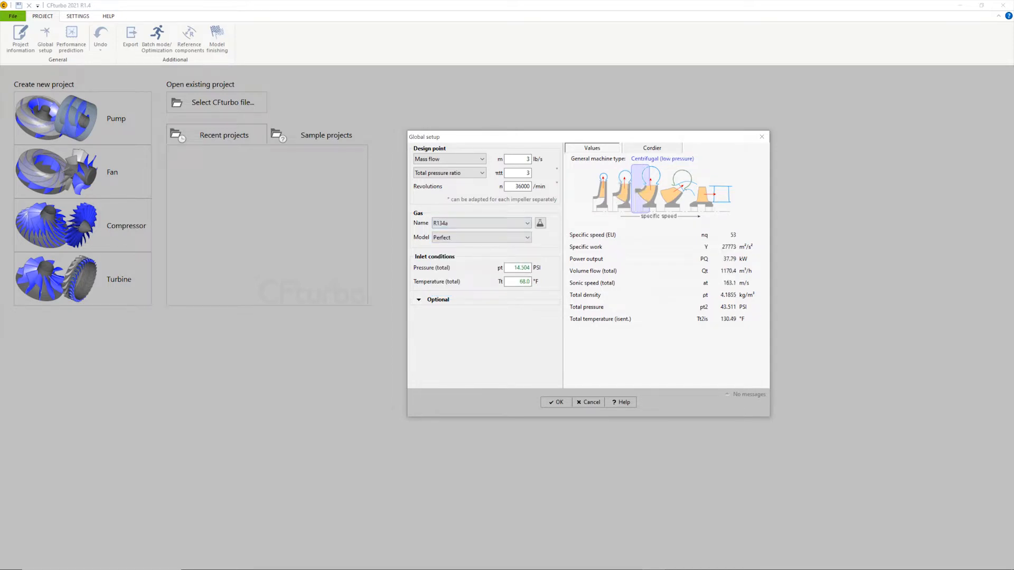
pyautogui.click(540, 223)
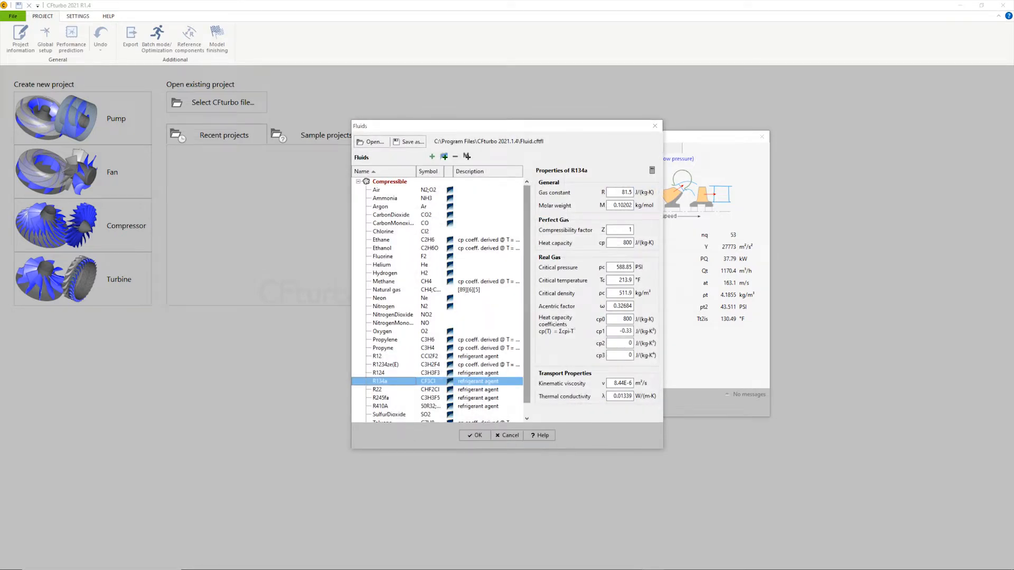
pyautogui.scroll(-1, 438, 300)
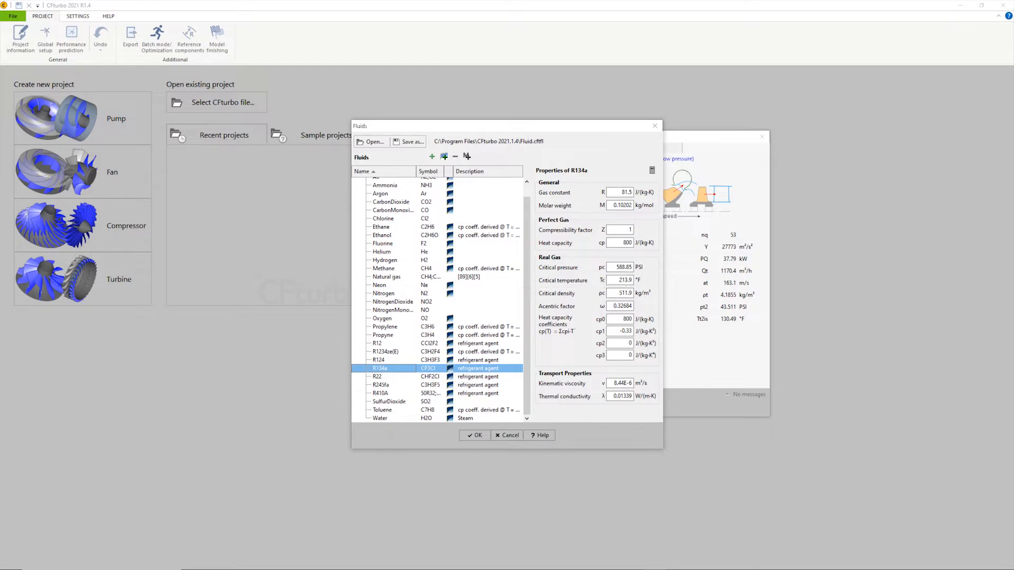
pyautogui.click(474, 436)
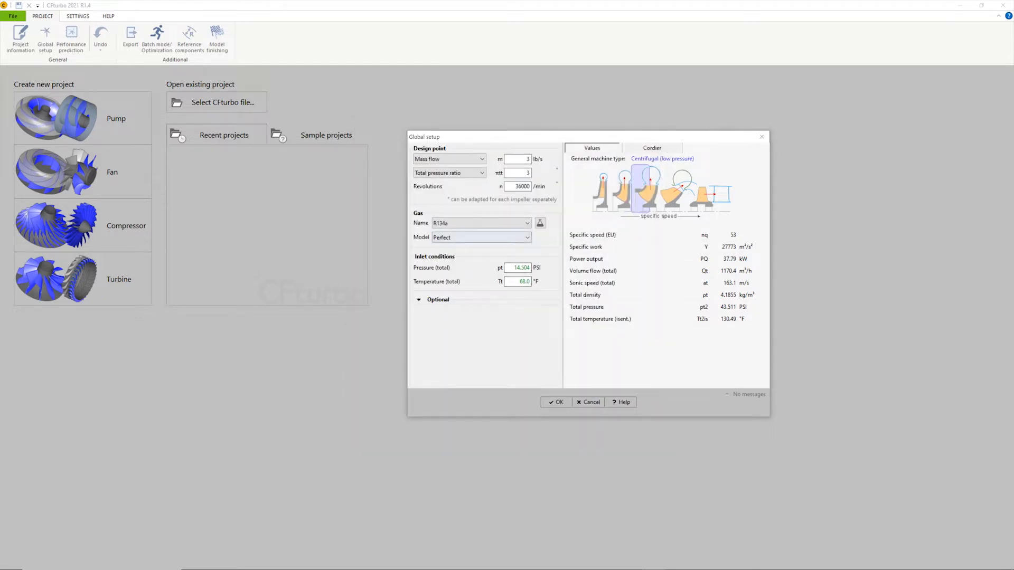
# Set the gas model to CoolProp and the inlet conditions to 50 PSI total pressure and 60 °F total temperature
pyautogui.click(481, 237)
pyautogui.click(454, 289)
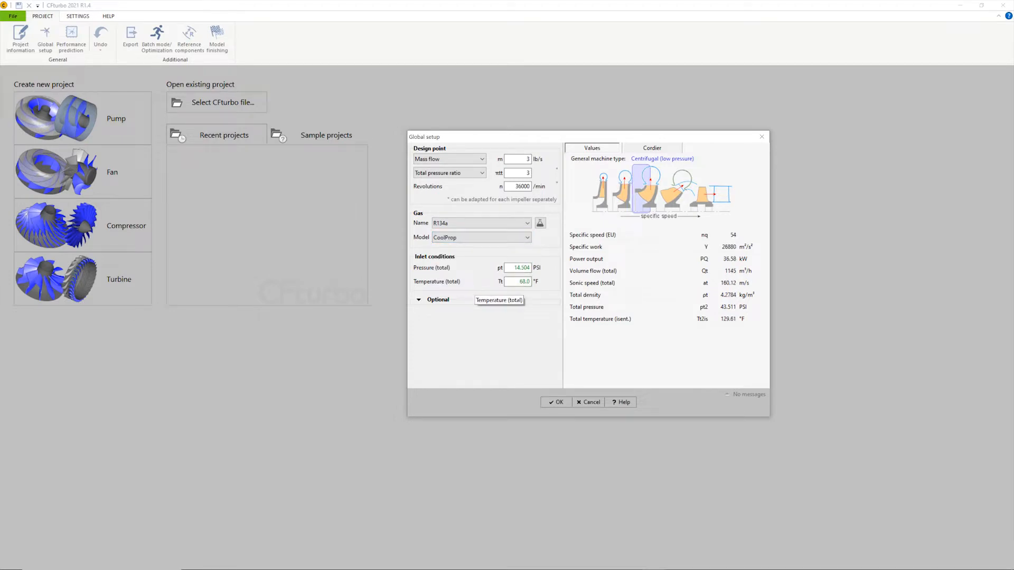
pyautogui.doubleClick(522, 268)
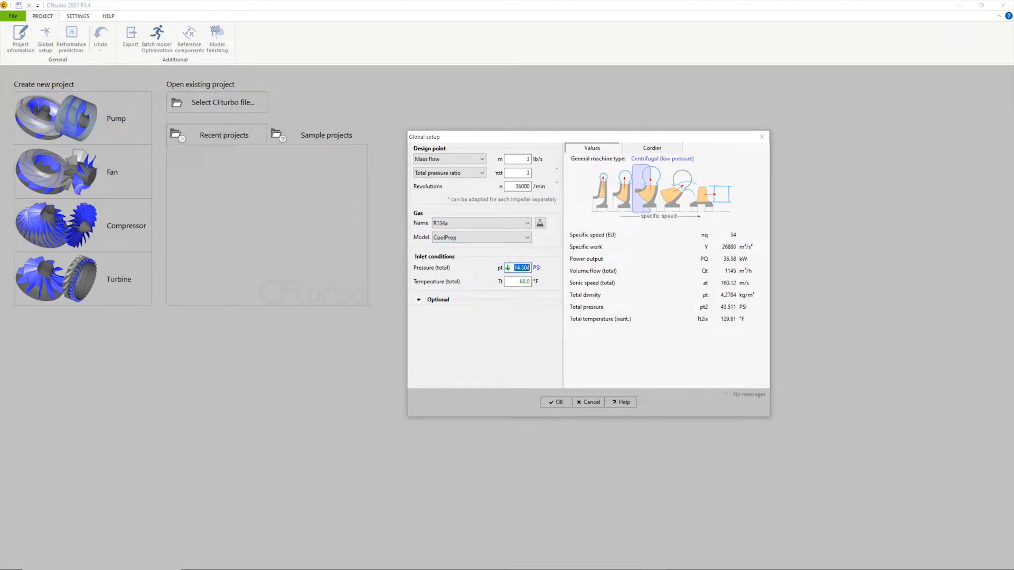
pyautogui.write('50')
pyautogui.press('Tab')
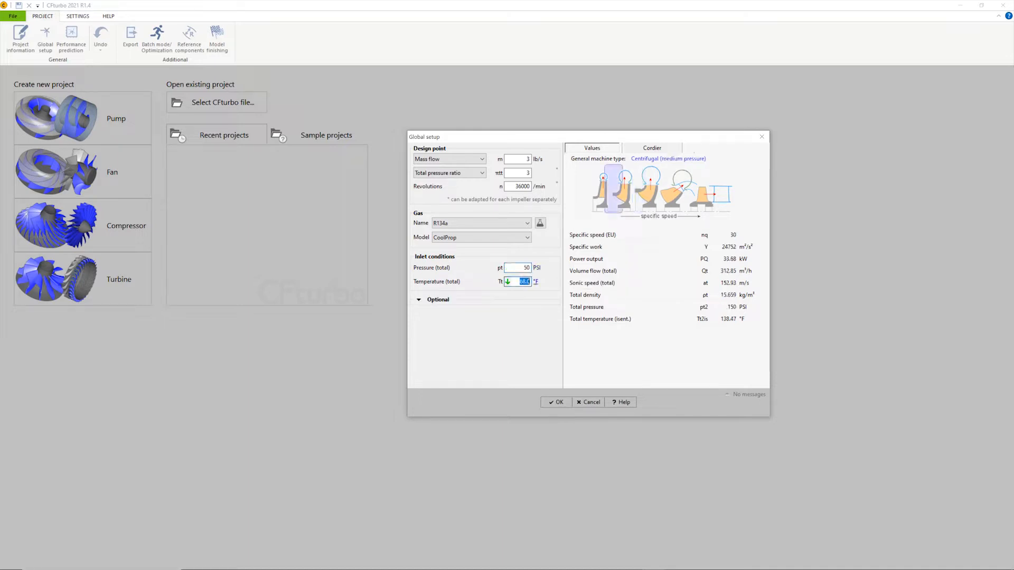
pyautogui.write('60')
# Check the design point in the Cordier diagram and accept the global setup
pyautogui.click(653, 148)
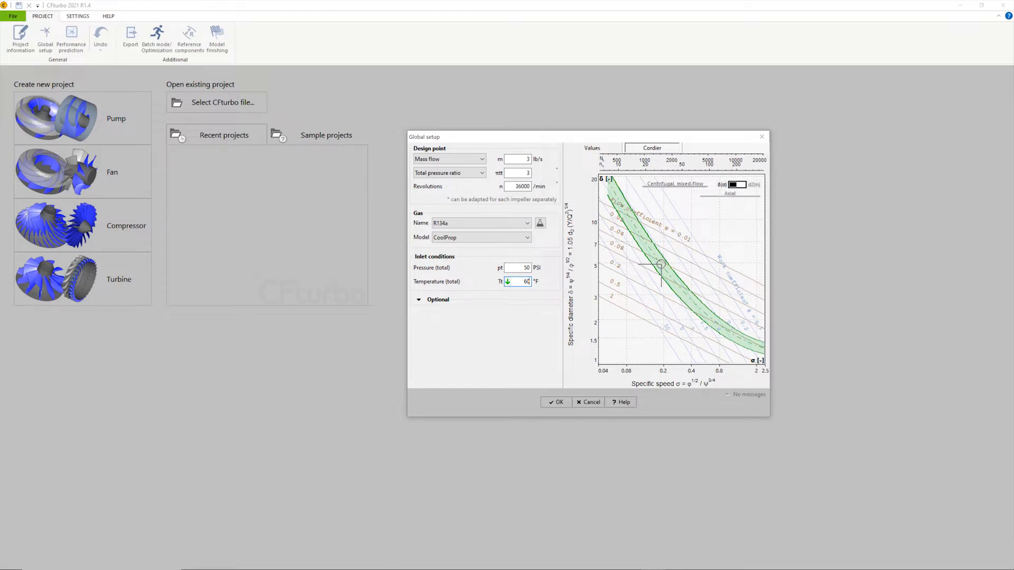
pyautogui.press('Tab')
pyautogui.press('Return')
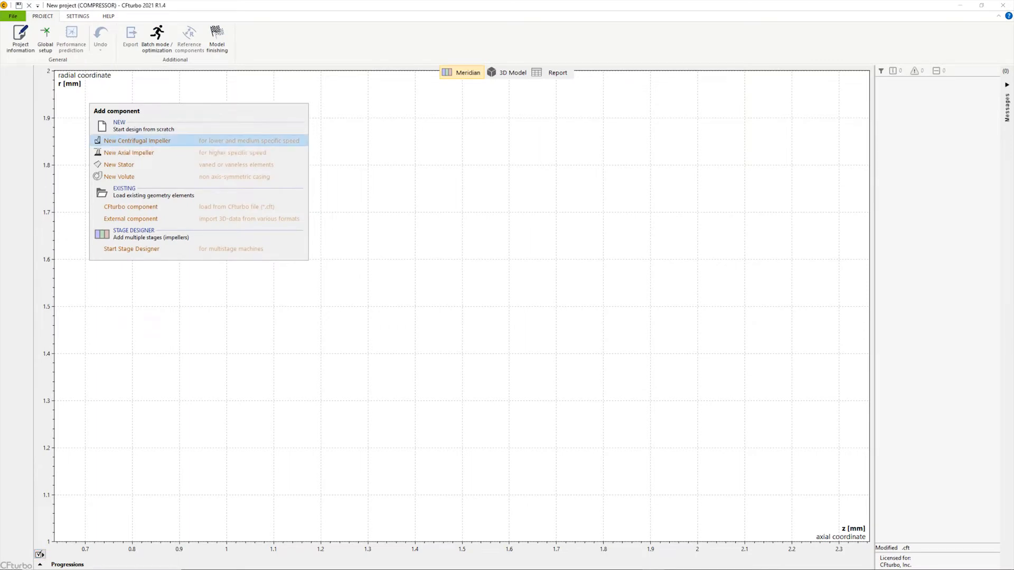
# Add a new centrifugal impeller and set its inlet and outlet tip clearance to 0.4 mm each
pyautogui.click(137, 141)
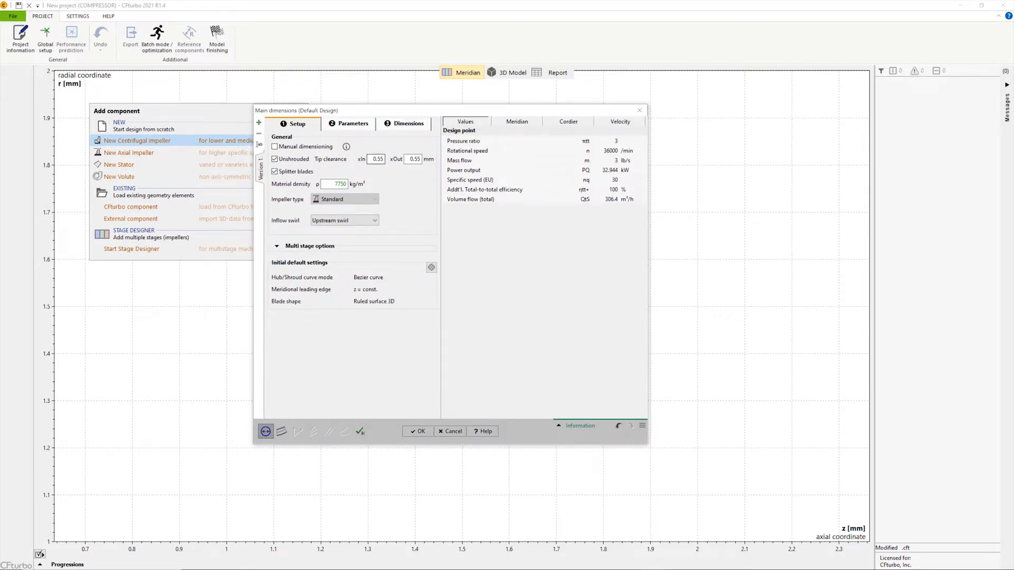
pyautogui.click(381, 159)
pyautogui.doubleClick(380, 159)
pyautogui.write('0.4')
pyautogui.doubleClick(415, 159)
pyautogui.write('0.4')
# Examine the impeller's design parameters and the approximation functions for outlet width ratio and total-to-total efficiency
pyautogui.click(349, 124)
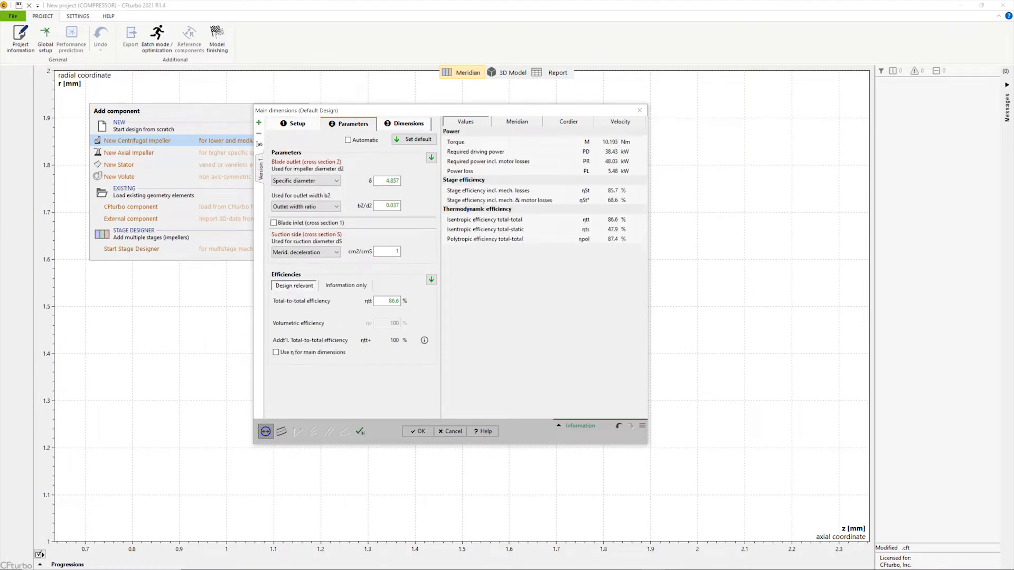
pyautogui.moveTo(389, 181)
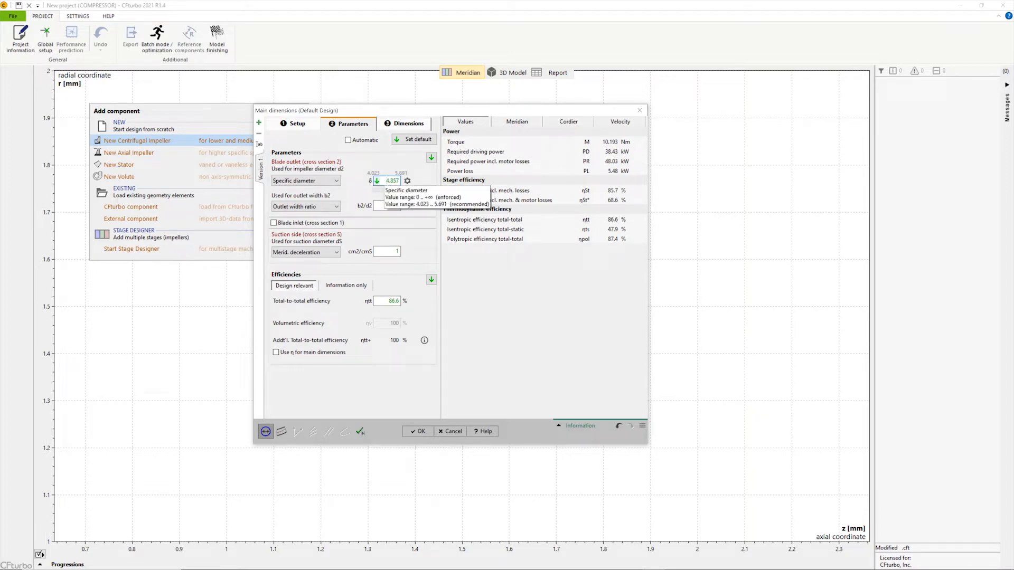
pyautogui.click(386, 205)
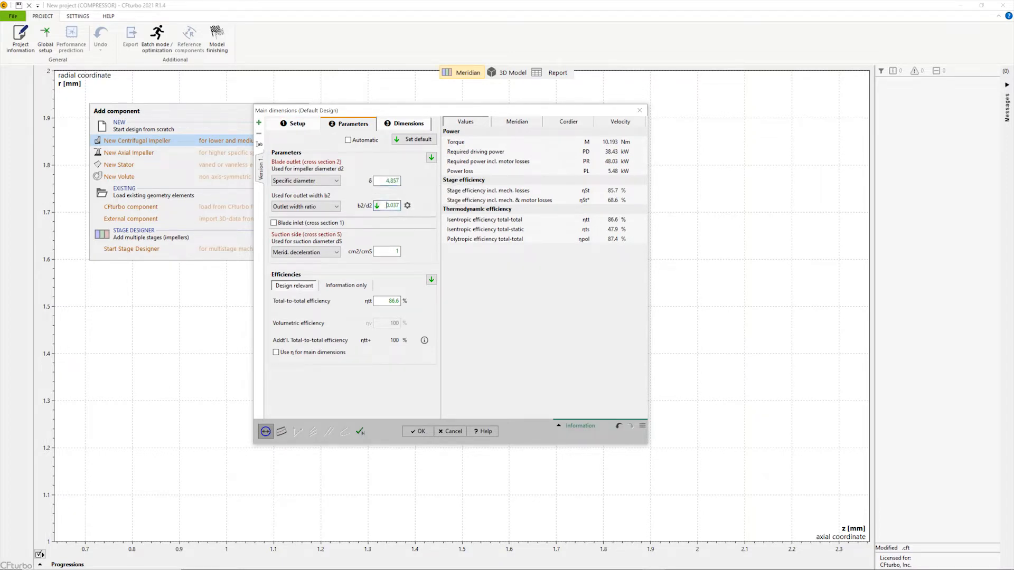
pyautogui.click(408, 205)
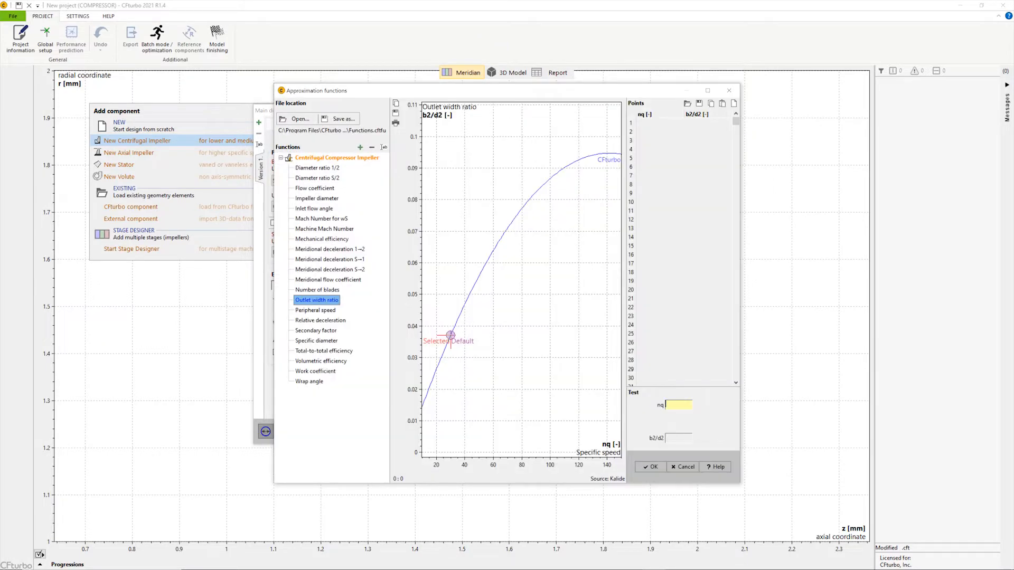
pyautogui.click(651, 467)
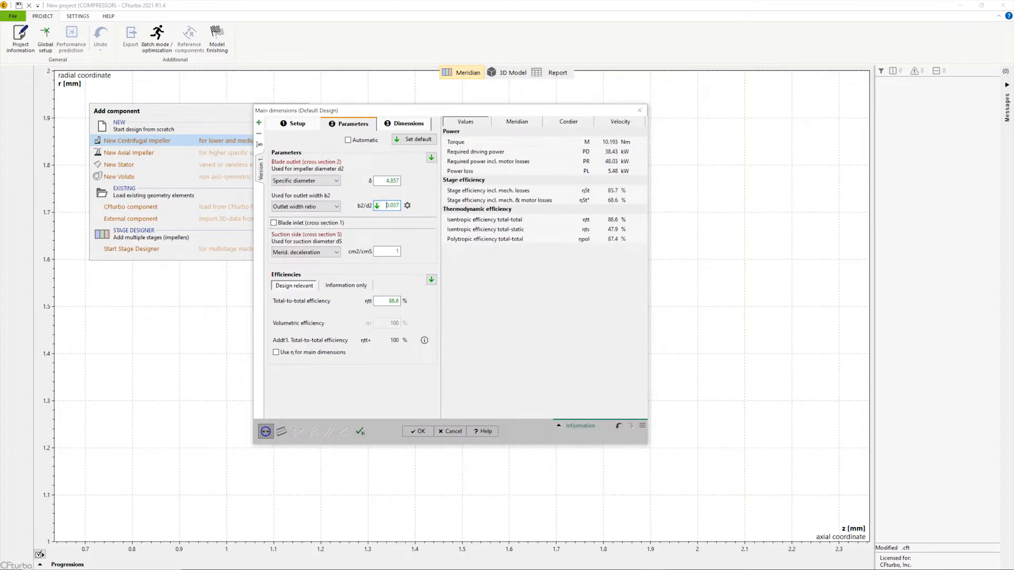
pyautogui.click(389, 301)
pyautogui.click(413, 301)
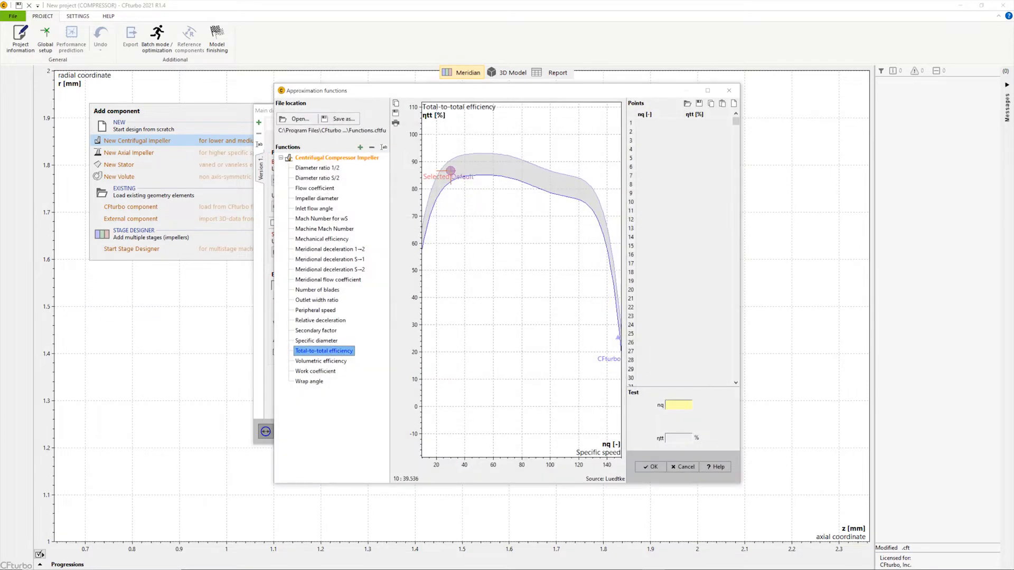
pyautogui.click(651, 467)
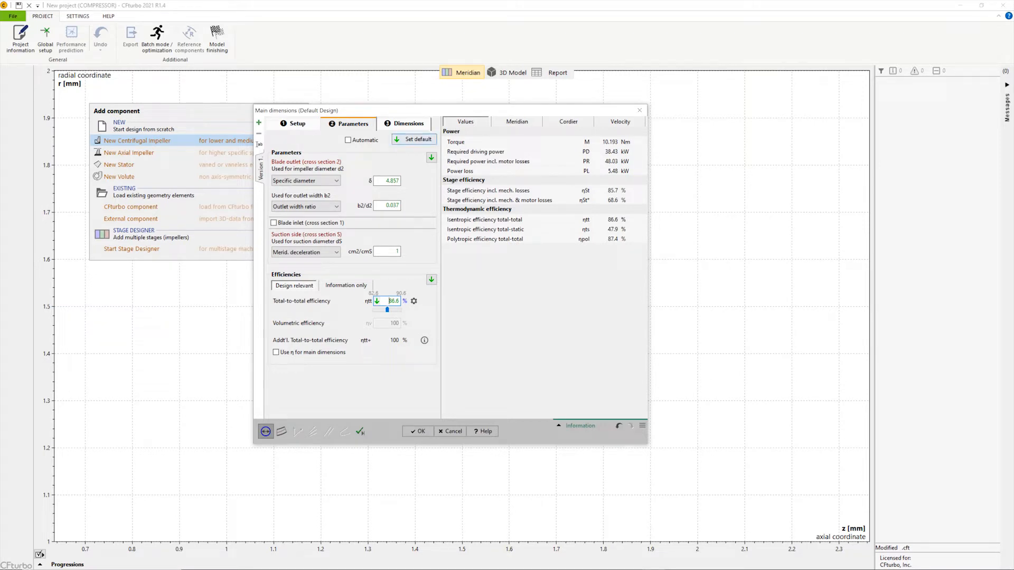
# Set the impeller's main dimensions: hub diameter 20 mm, suction diameter 60 mm, impeller diameter 110 mm and outlet width 4 mm
pyautogui.click(404, 123)
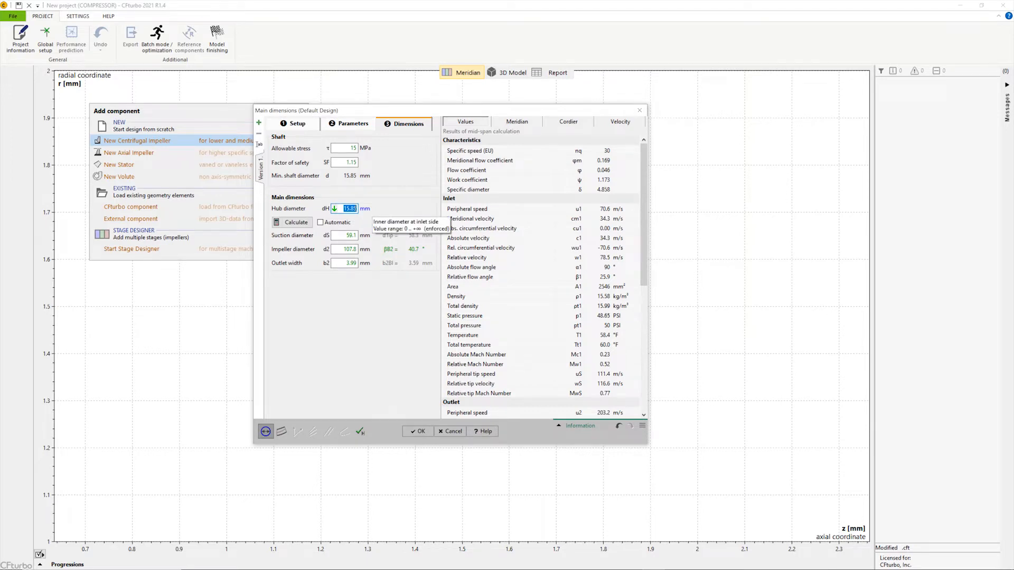
pyautogui.write('20')
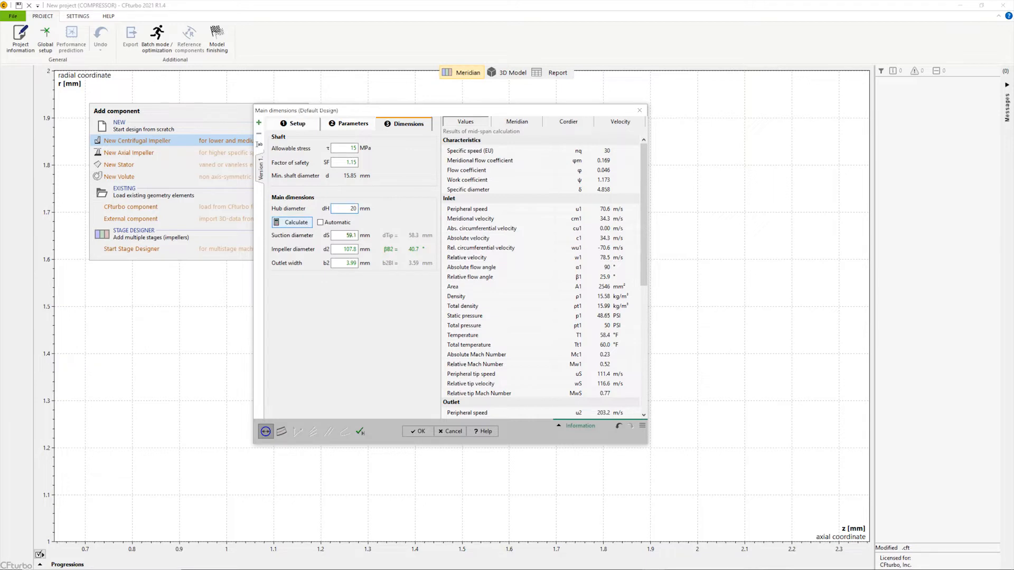
pyautogui.doubleClick(350, 236)
pyautogui.write('60')
pyautogui.press('Tab')
pyautogui.write('11')
pyautogui.press('Tab')
pyautogui.write('4')
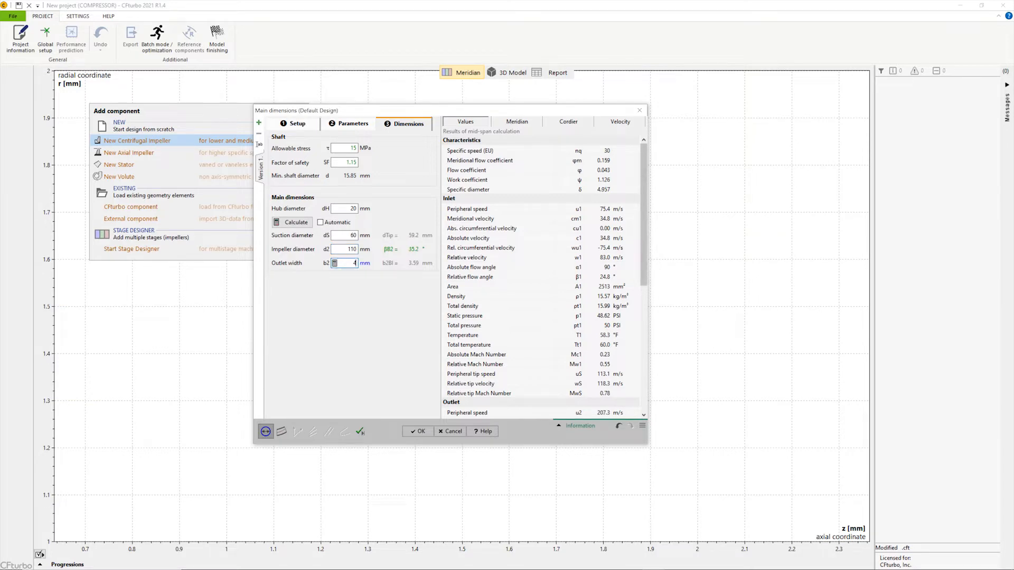
# Complete the impeller's remaining design steps automatically with defaults and inspect the result as a 3D model
pyautogui.scroll(-6, 541, 275)
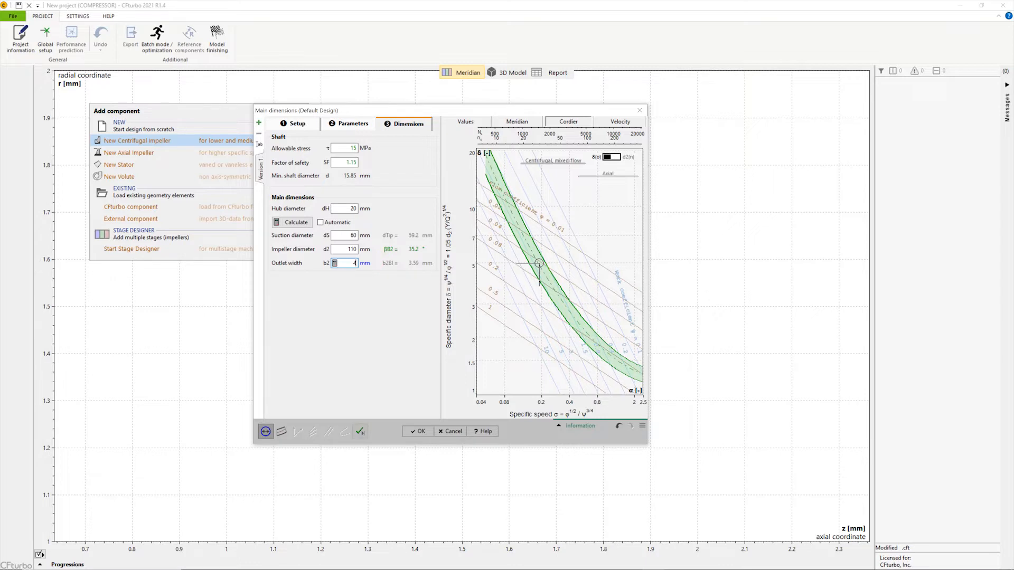
pyautogui.click(360, 431)
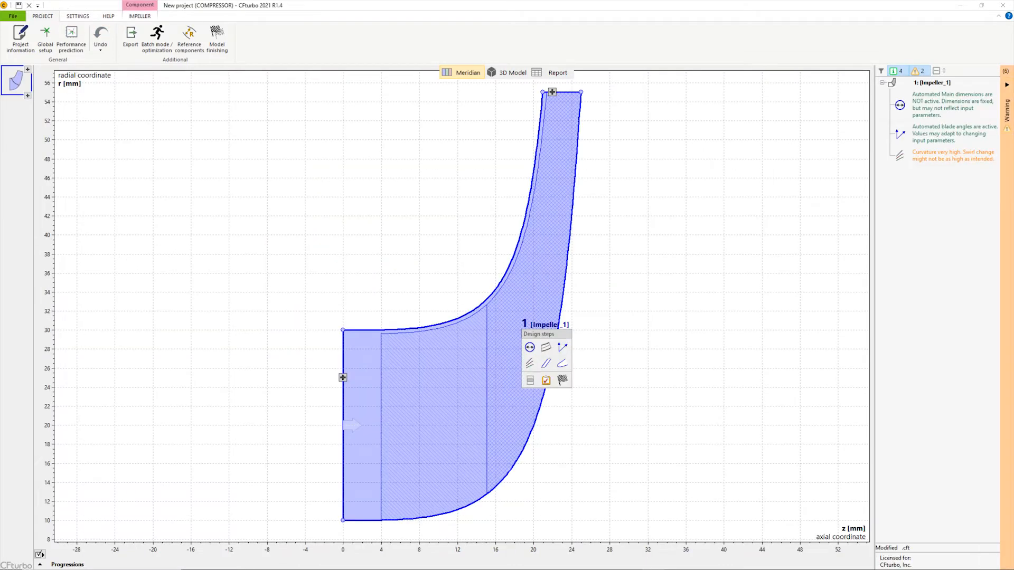
pyautogui.click(507, 72)
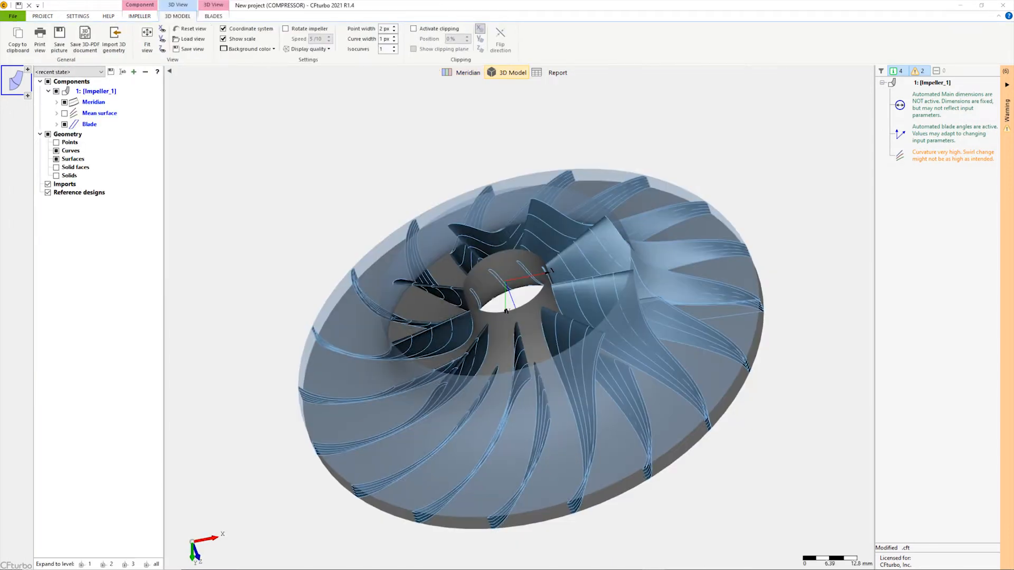
pyautogui.moveTo(519, 318)
pyautogui.mouseDown()
pyautogui.moveTo(560, 341)
pyautogui.moveTo(561, 434)
pyautogui.moveTo(531, 299)
pyautogui.moveTo(535, 320)
pyautogui.mouseUp()
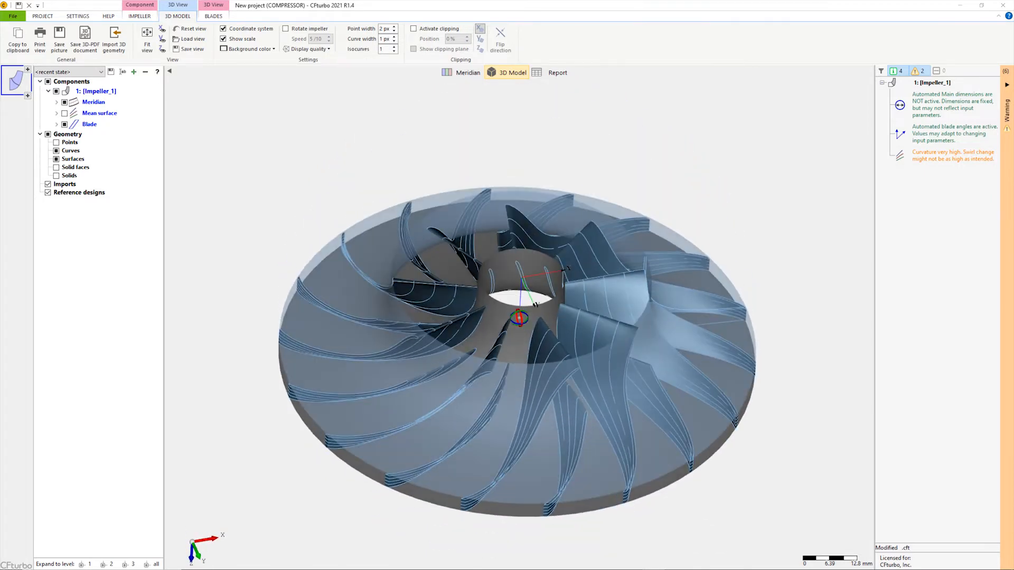
pyautogui.moveTo(529, 323); pyautogui.dragTo(523, 277, button='middle')
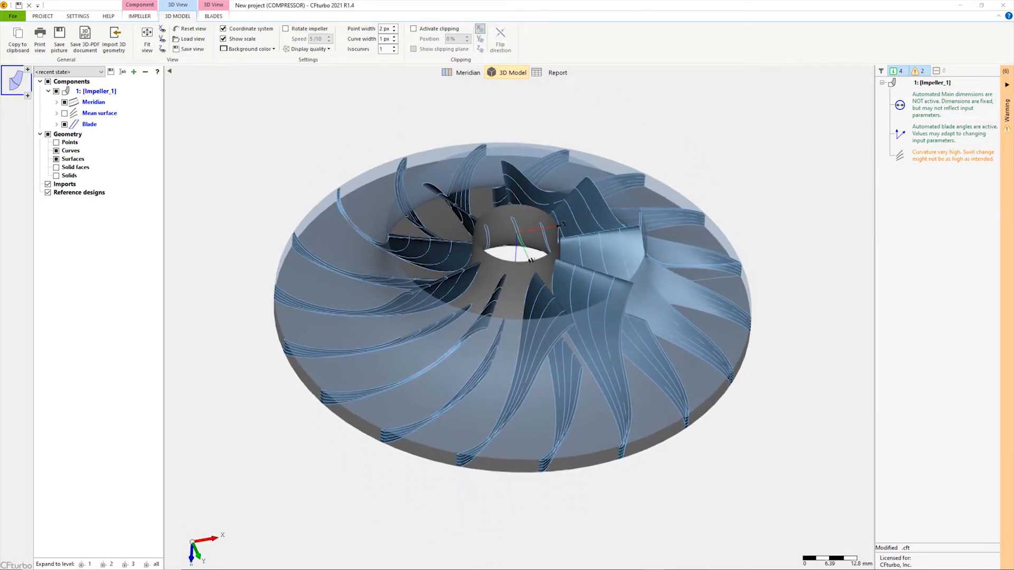
pyautogui.scroll(1, 519, 318)
pyautogui.moveTo(519, 318); pyautogui.dragTo(522, 327, button='middle')
pyautogui.moveTo(522, 328); pyautogui.dragTo(522, 302)
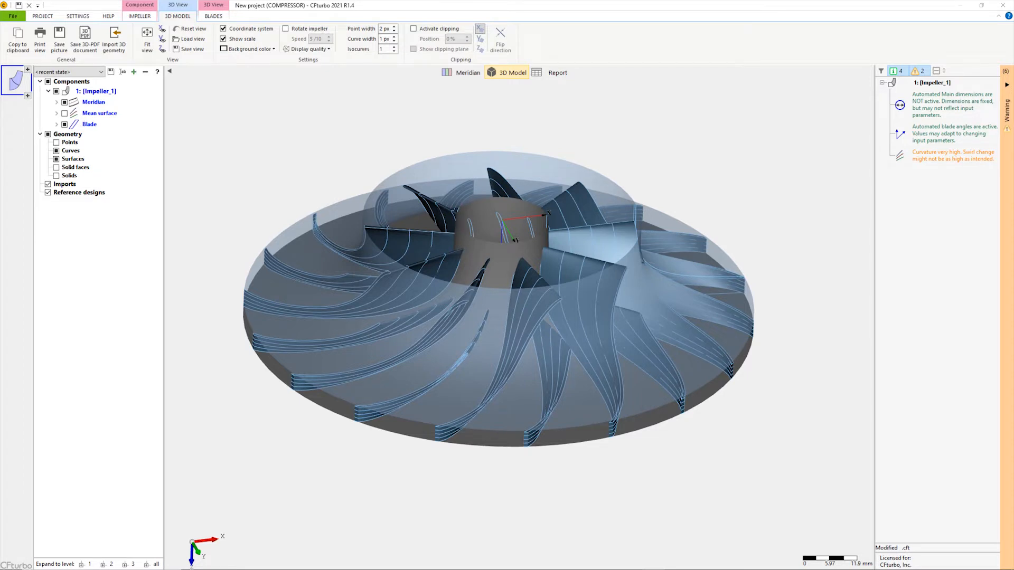
# In the meridional contour, change the leading edges of the main and splitter blades to straight lines
pyautogui.click(139, 16)
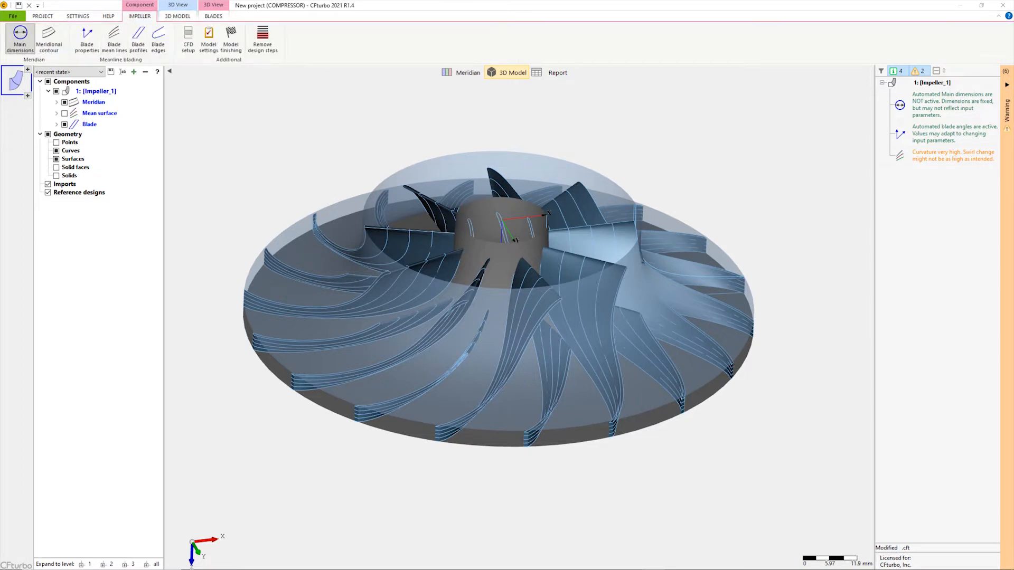
pyautogui.click(20, 35)
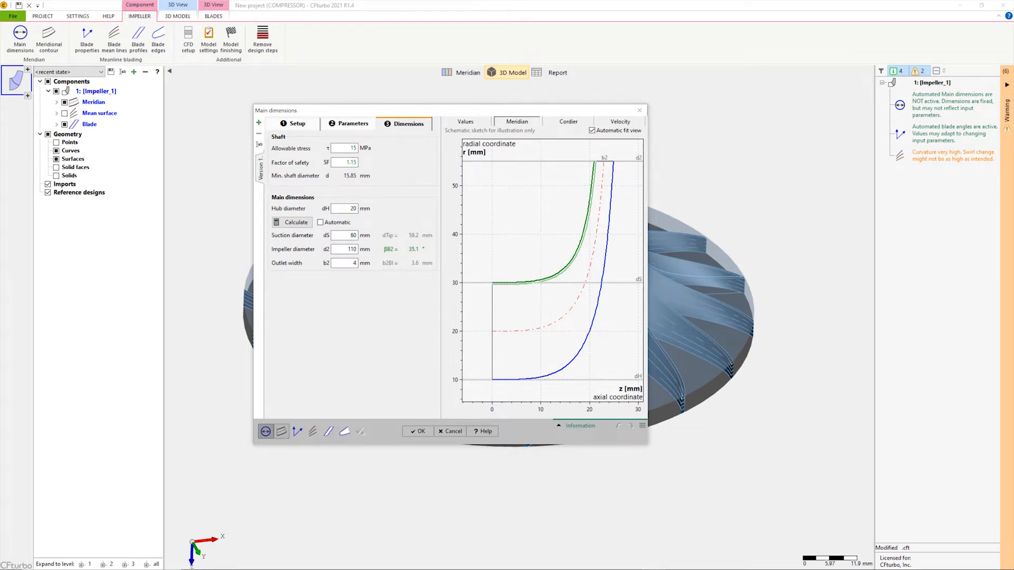
pyautogui.click(281, 431)
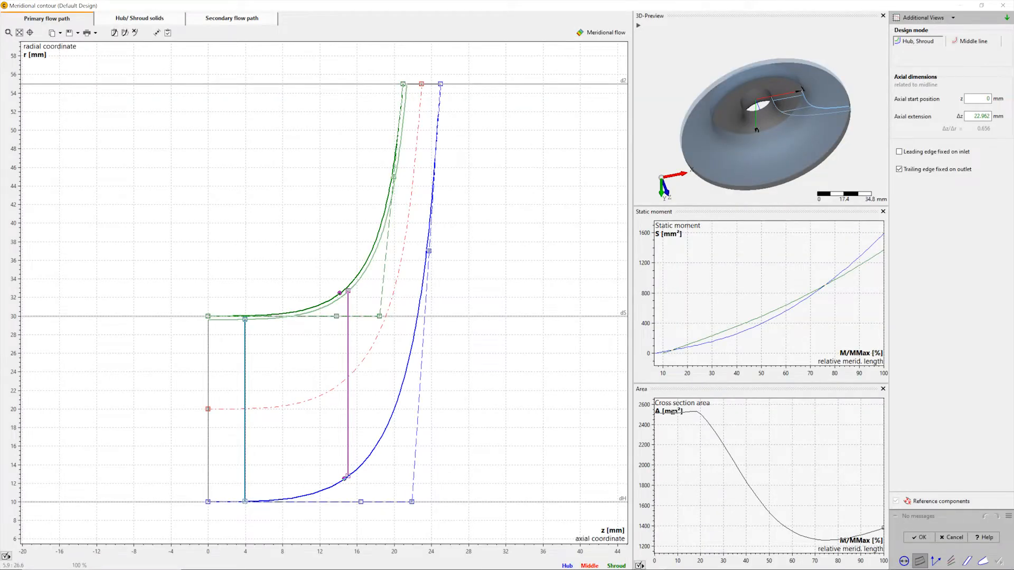
pyautogui.rightClick(244, 355)
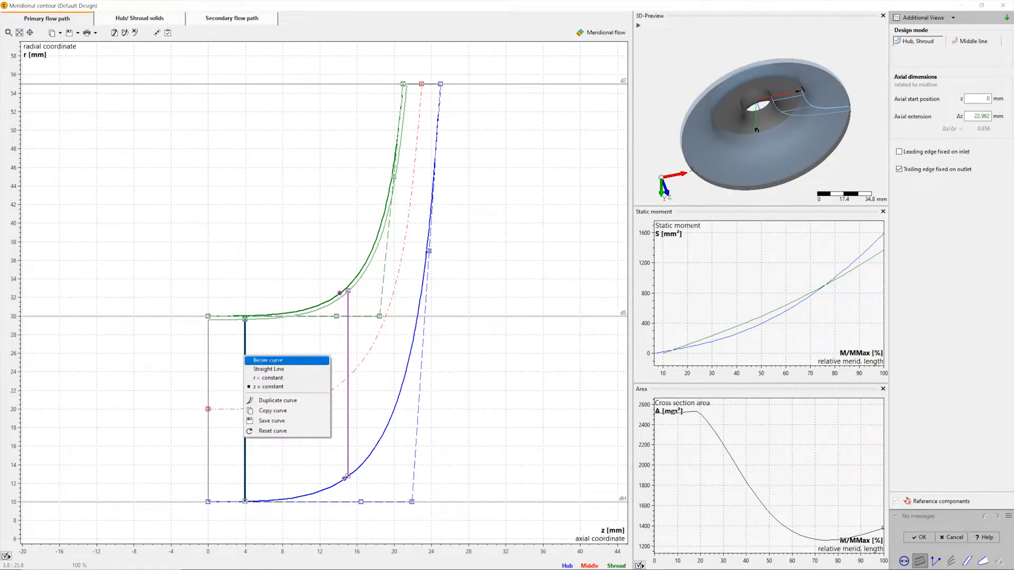
pyautogui.click(264, 368)
pyautogui.rightClick(347, 351)
pyautogui.click(372, 356)
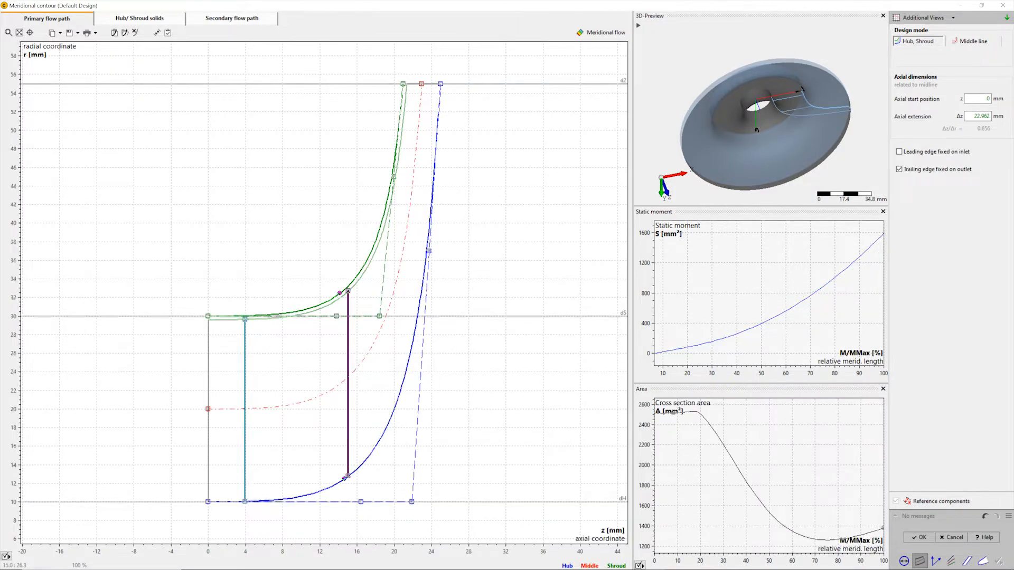
# Move the main leading edge to about z = 7.4 mm at the shroud and 5.7 mm at the hub, and the splitter's shroud end to about 12.8 mm
pyautogui.moveTo(244, 319); pyautogui.dragTo(277, 318)
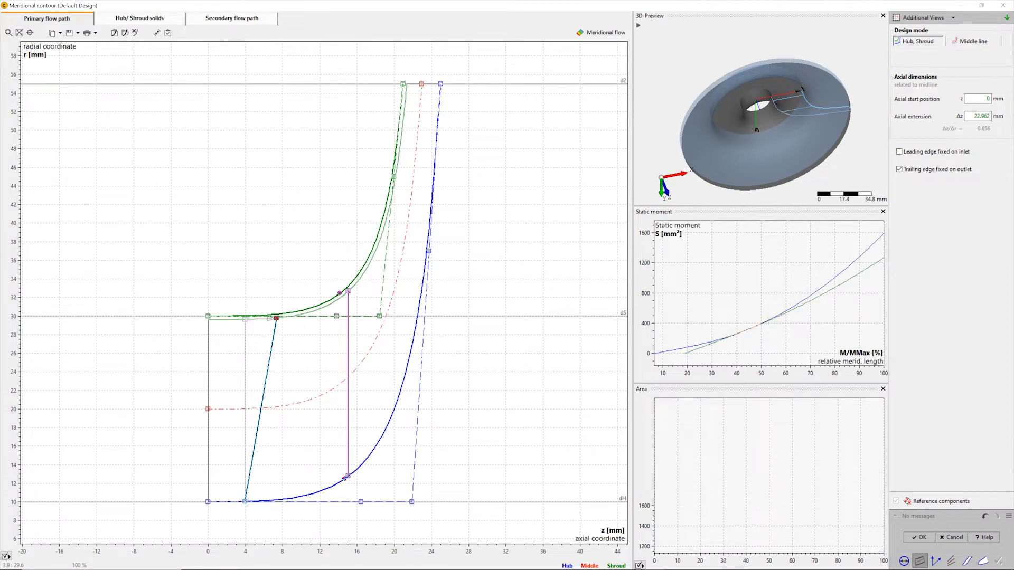
pyautogui.moveTo(244, 502); pyautogui.dragTo(261, 501)
pyautogui.moveTo(349, 291); pyautogui.dragTo(327, 306)
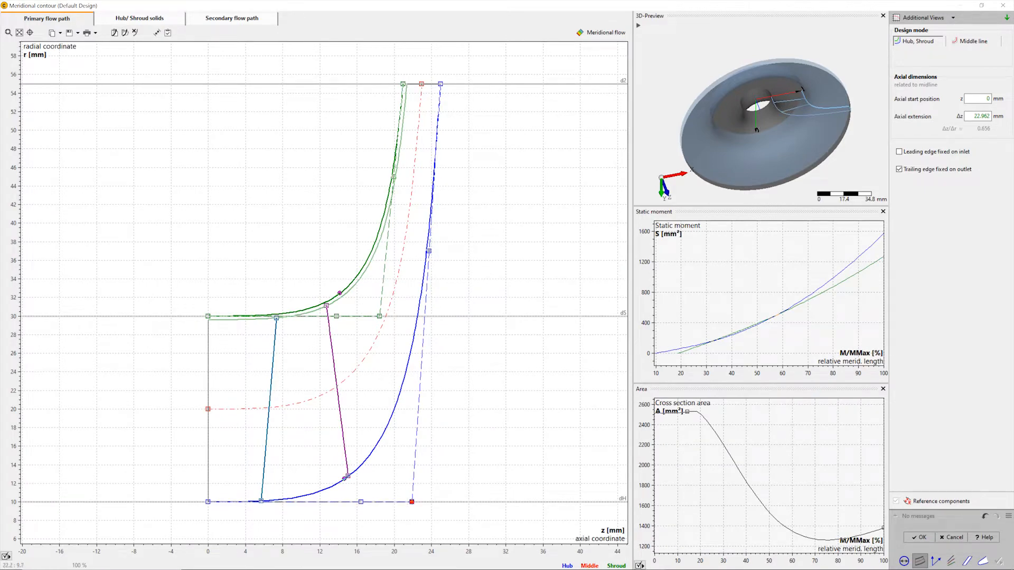
# Align the hub and shroud corner Bezier points axially with their outlet ends, and move the inlet-side points to about z = 12.6 mm and 9 mm
pyautogui.moveTo(413, 504); pyautogui.dragTo(502, 511)
pyautogui.moveTo(378, 316); pyautogui.dragTo(445, 341)
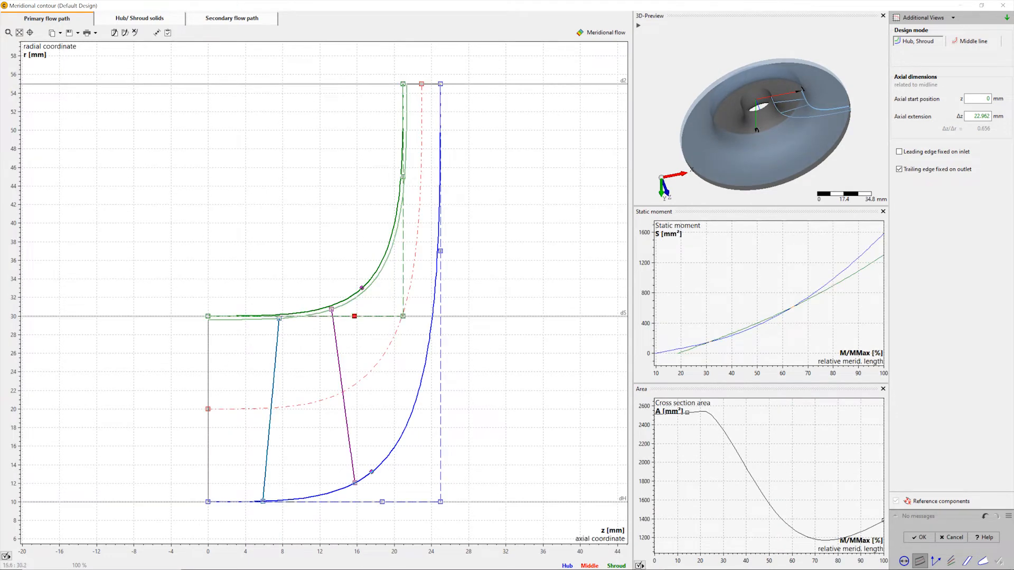
pyautogui.moveTo(353, 316); pyautogui.dragTo(293, 317)
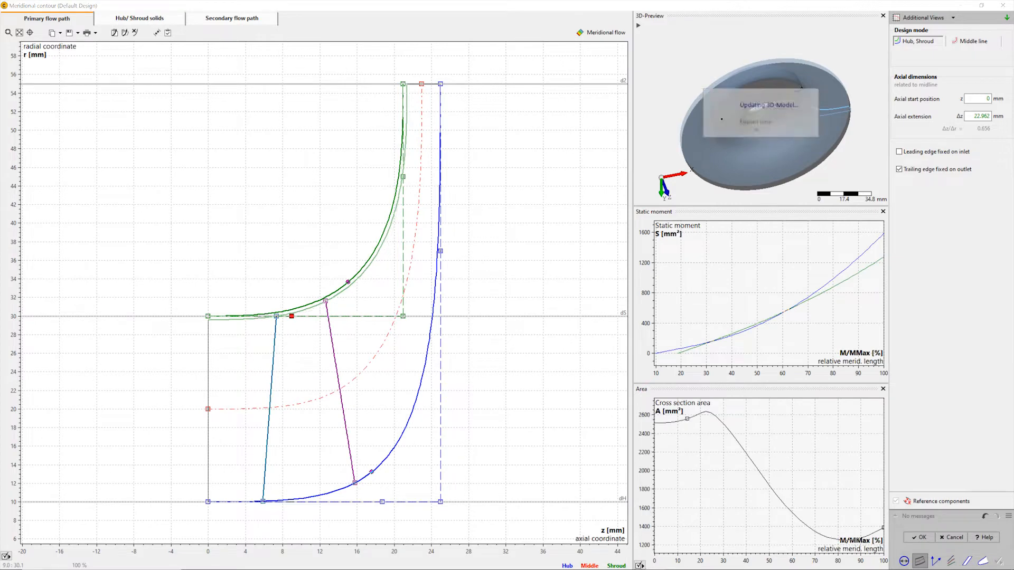
pyautogui.moveTo(382, 502); pyautogui.dragTo(326, 502)
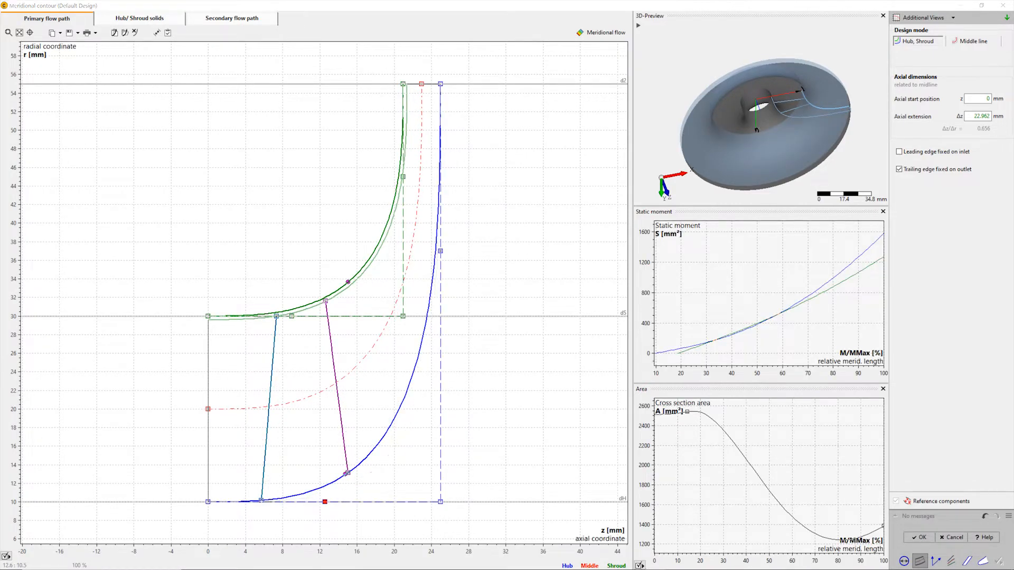
# Move the outlet-side Bezier points to about r = 44 mm on the hub and r = 50 mm on the shroud, and inspect the preview
pyautogui.moveTo(439, 250); pyautogui.dragTo(441, 184)
pyautogui.moveTo(403, 177); pyautogui.dragTo(403, 133)
pyautogui.moveTo(766, 105); pyautogui.dragTo(739, 147)
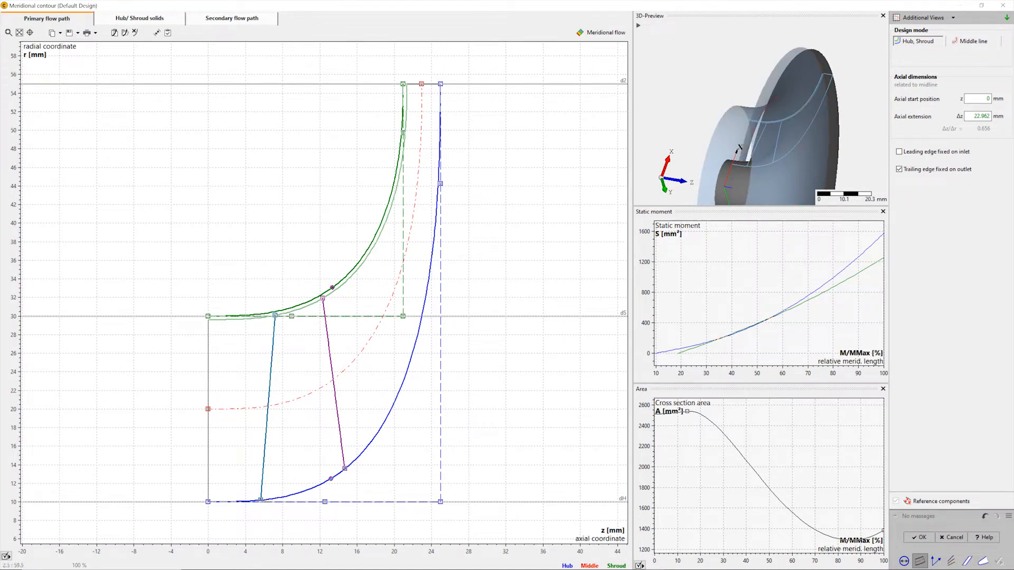
# Activate the solid design for the hub and set the radius of its inlet-side bore corner to 8 mm
pyautogui.click(140, 18)
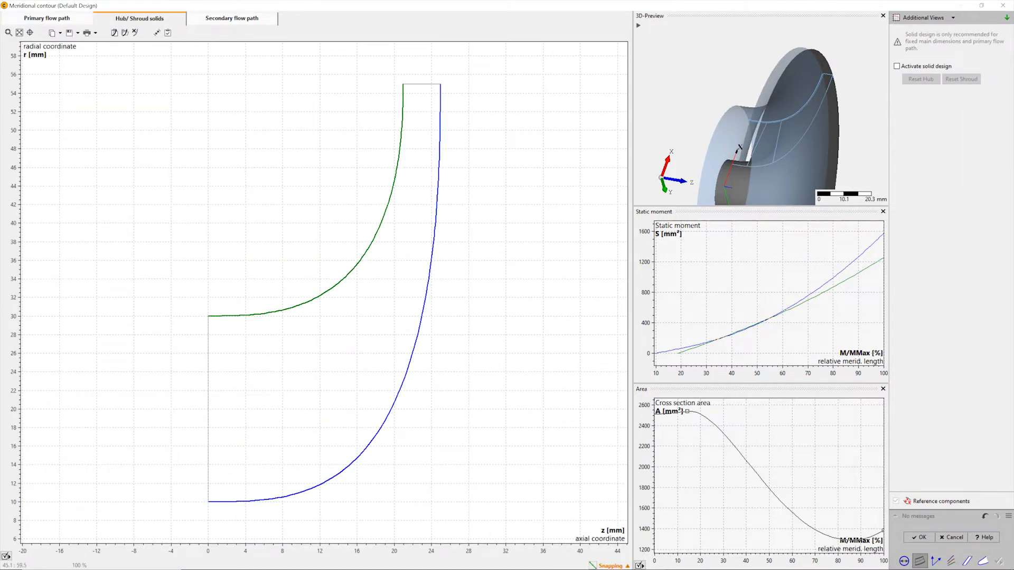
pyautogui.click(896, 66)
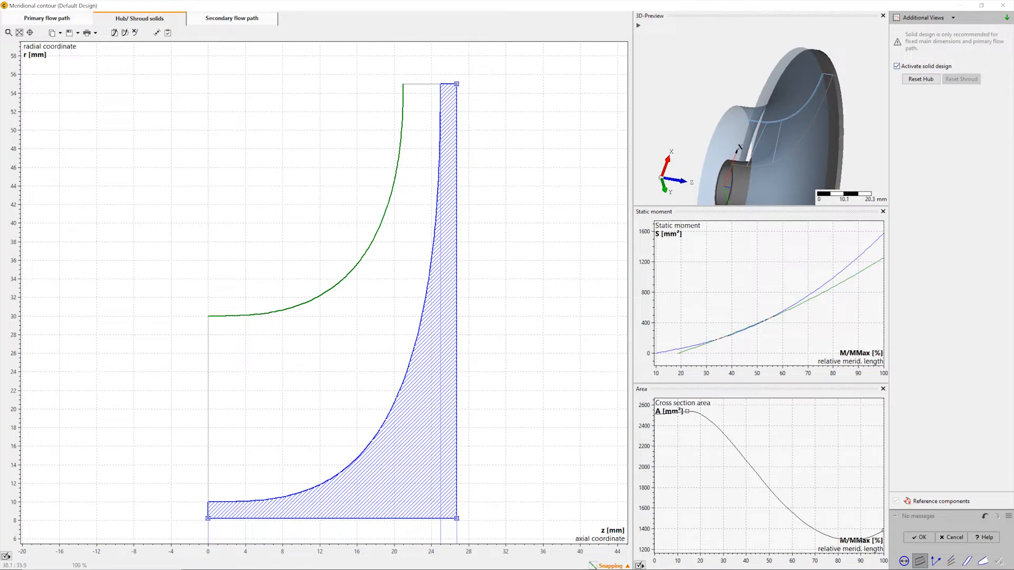
pyautogui.scroll(-1, 519, 270)
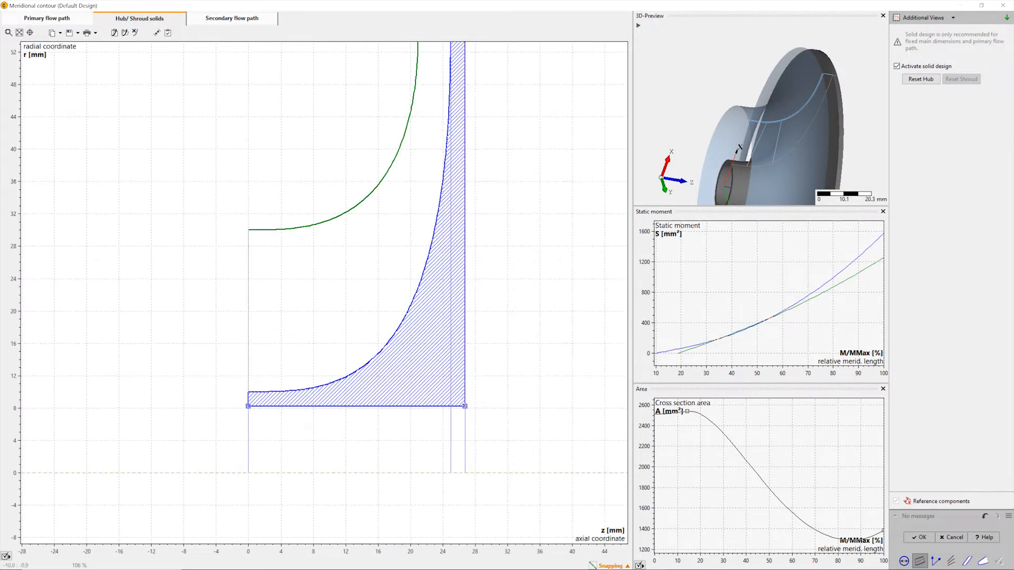
pyautogui.rightClick(249, 406)
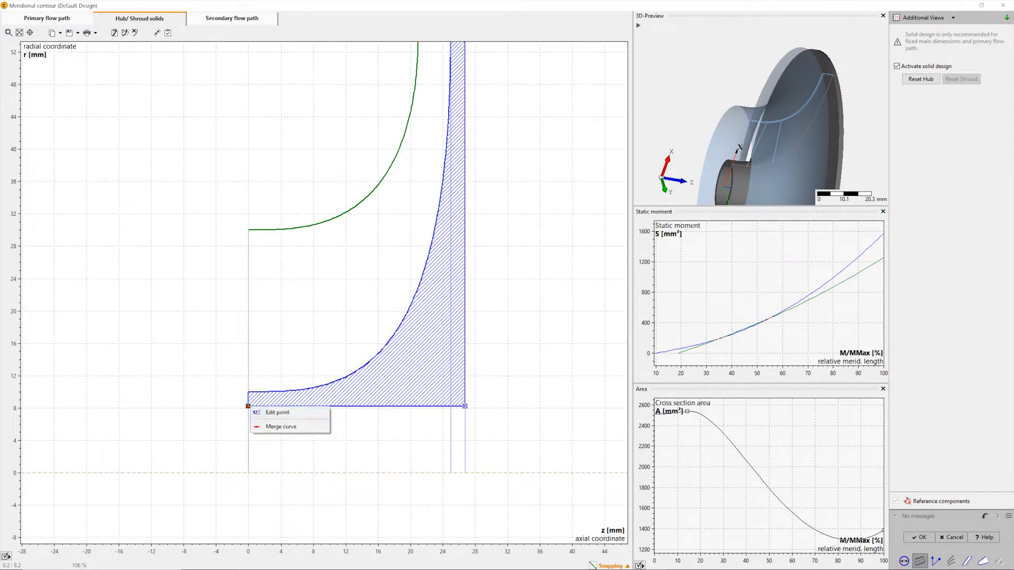
pyautogui.click(270, 413)
pyautogui.press('Tab')
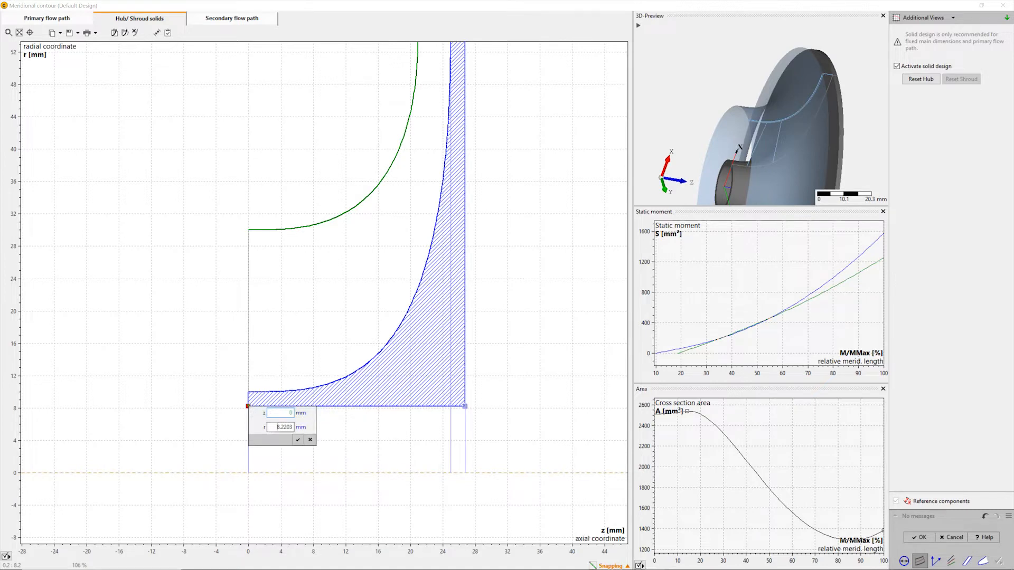
pyautogui.write('8')
pyautogui.press('Return')
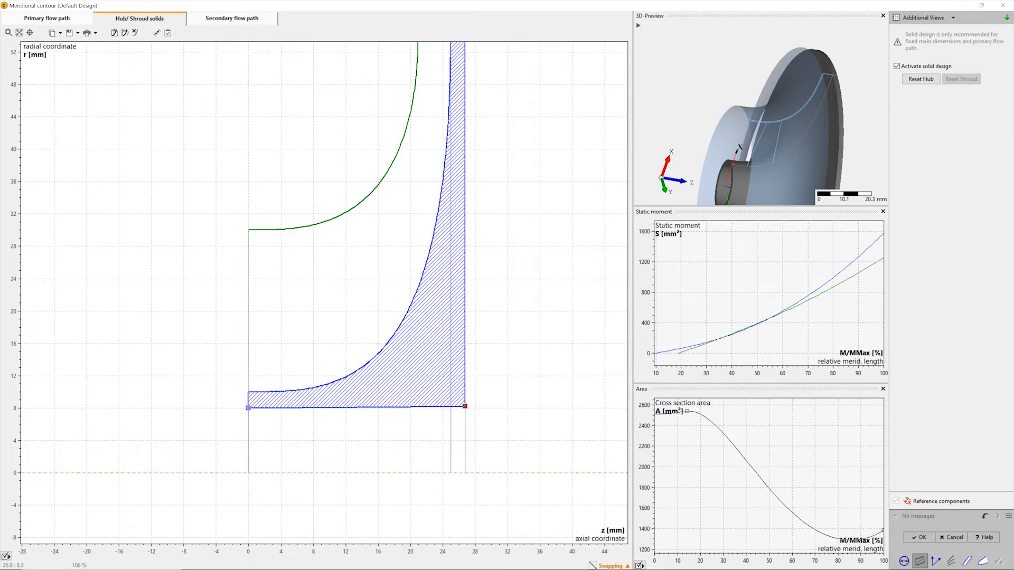
# Place the hub solid's rear bore corner at z = 28 mm and r = 8 mm
pyautogui.rightClick(464, 409)
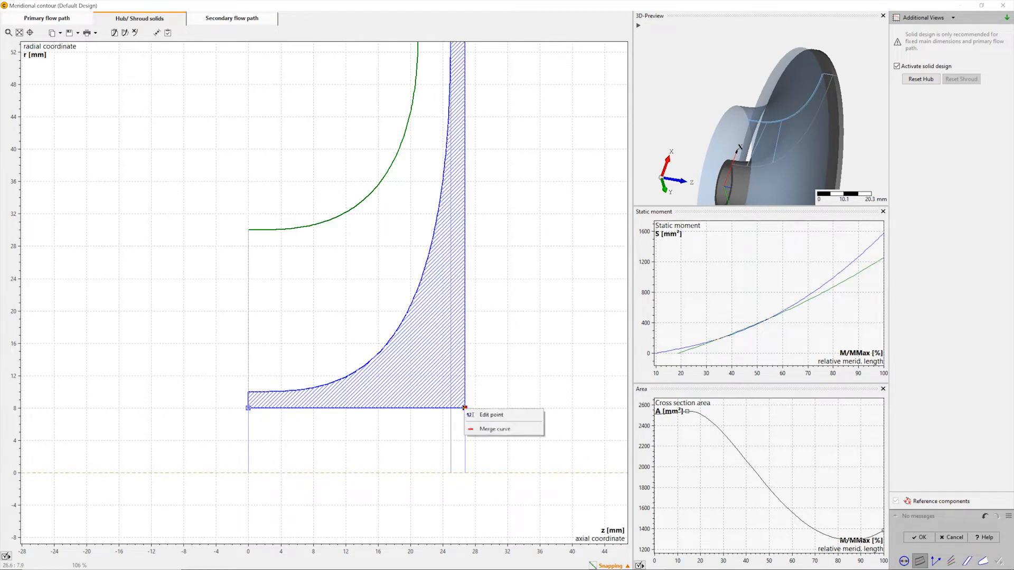
pyautogui.click(489, 415)
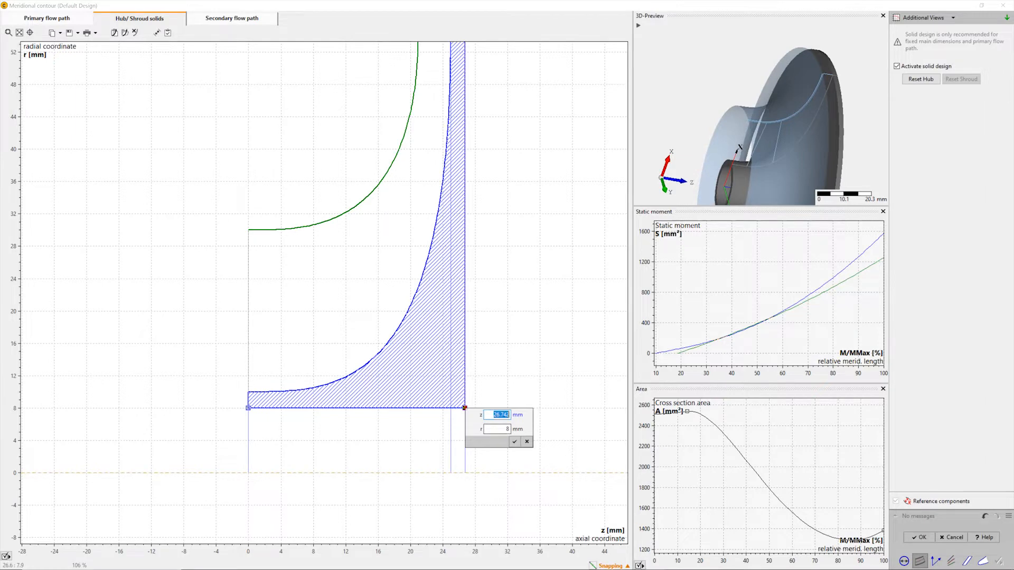
pyautogui.write('28')
pyautogui.press('Return')
# Split the hub solid's rear face curve and move the split point to about z = 28 mm, r = 20 mm
pyautogui.rightClick(474, 363)
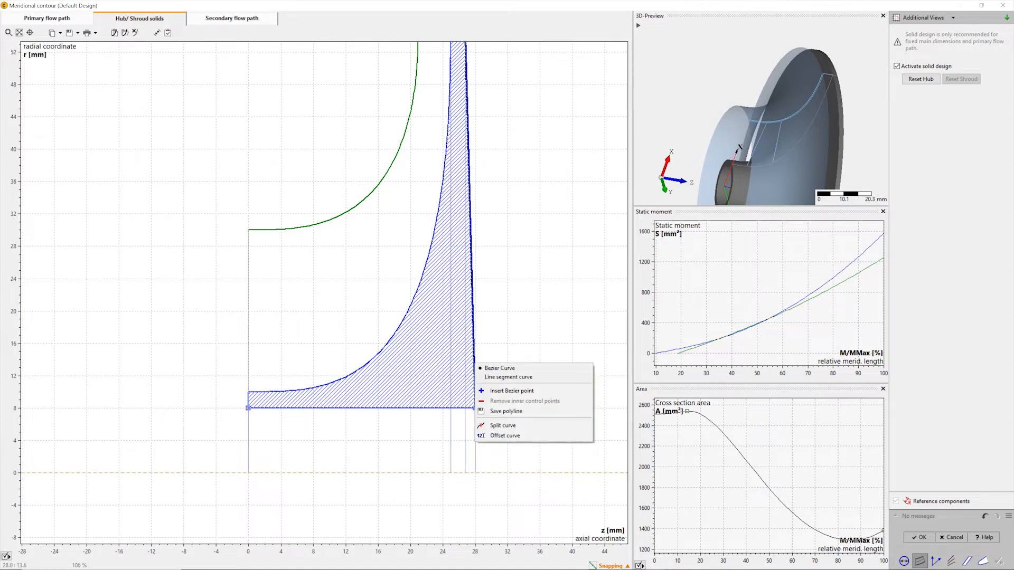
pyautogui.click(502, 426)
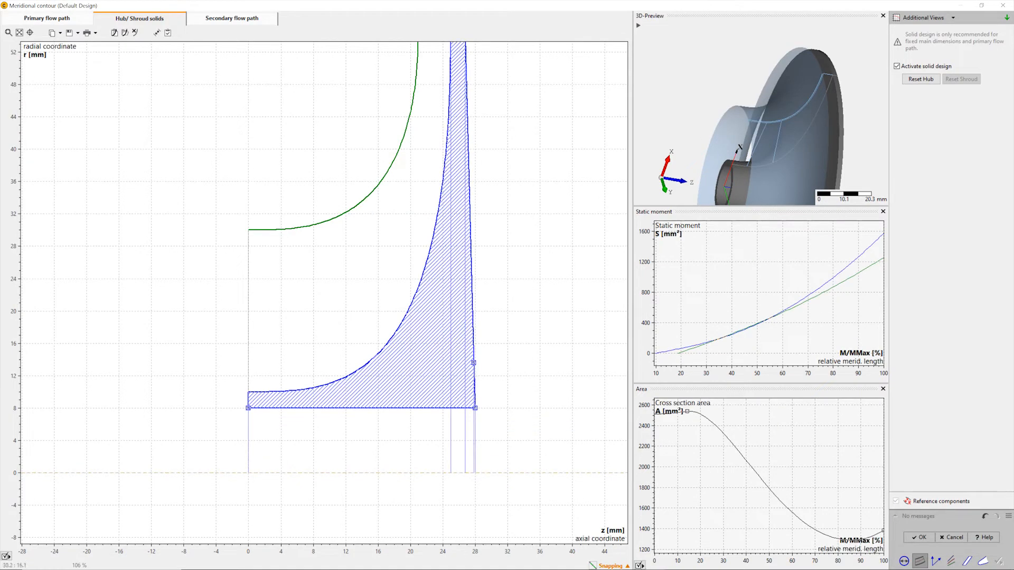
pyautogui.moveTo(474, 363); pyautogui.dragTo(479, 313)
# Insert two Bezier points on the upper segment of the hub solid's rear face
pyautogui.scroll(-3, 520, 298)
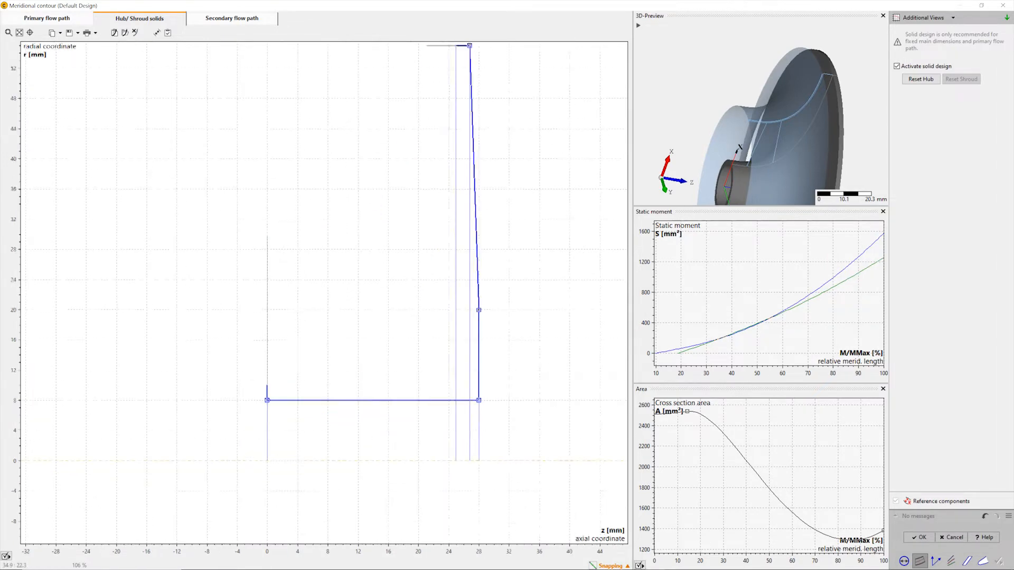
pyautogui.moveTo(550, 270); pyautogui.dragTo(512, 379, button='middle')
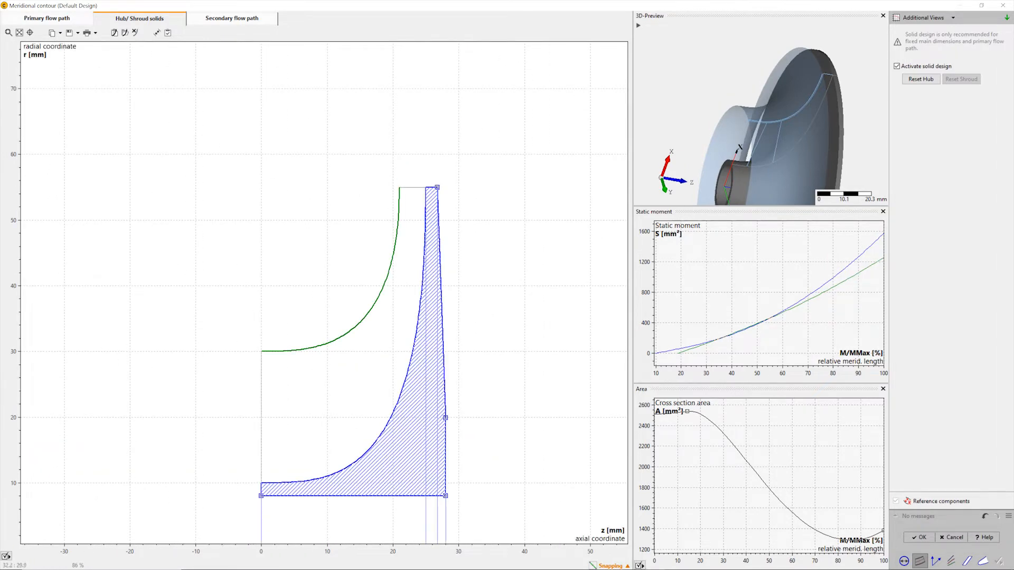
pyautogui.rightClick(444, 373)
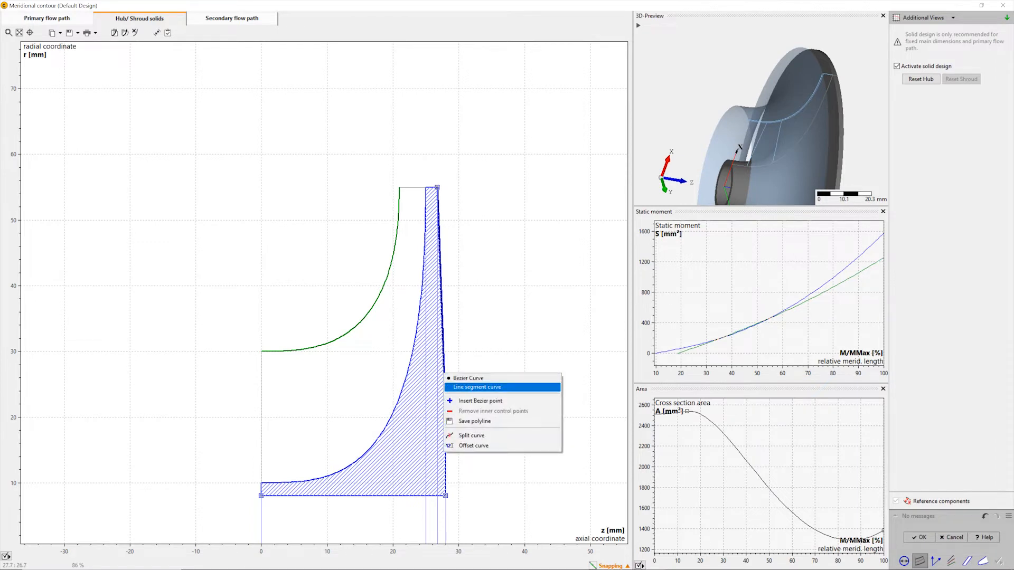
pyautogui.click(478, 401)
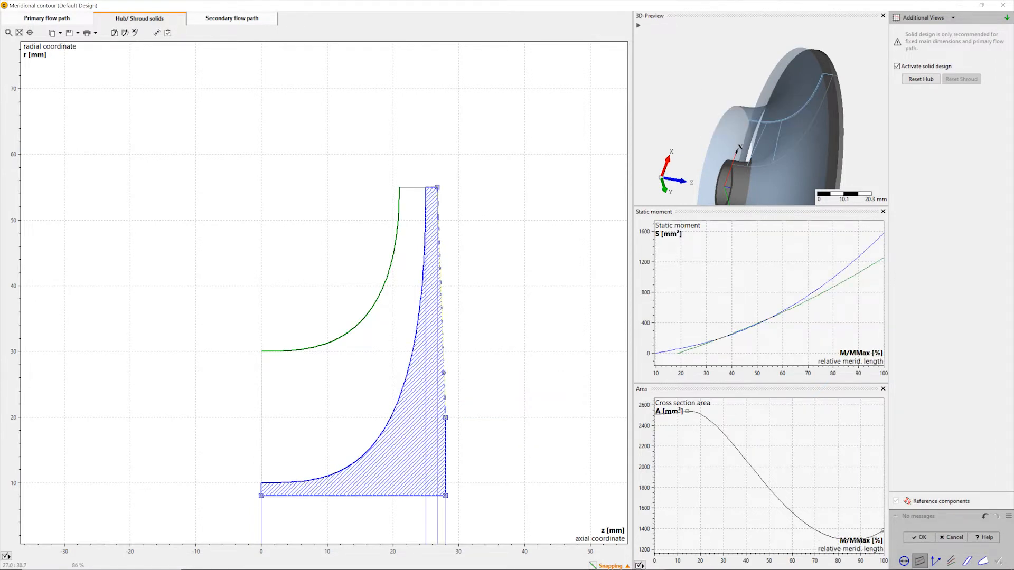
pyautogui.rightClick(440, 294)
pyautogui.click(476, 320)
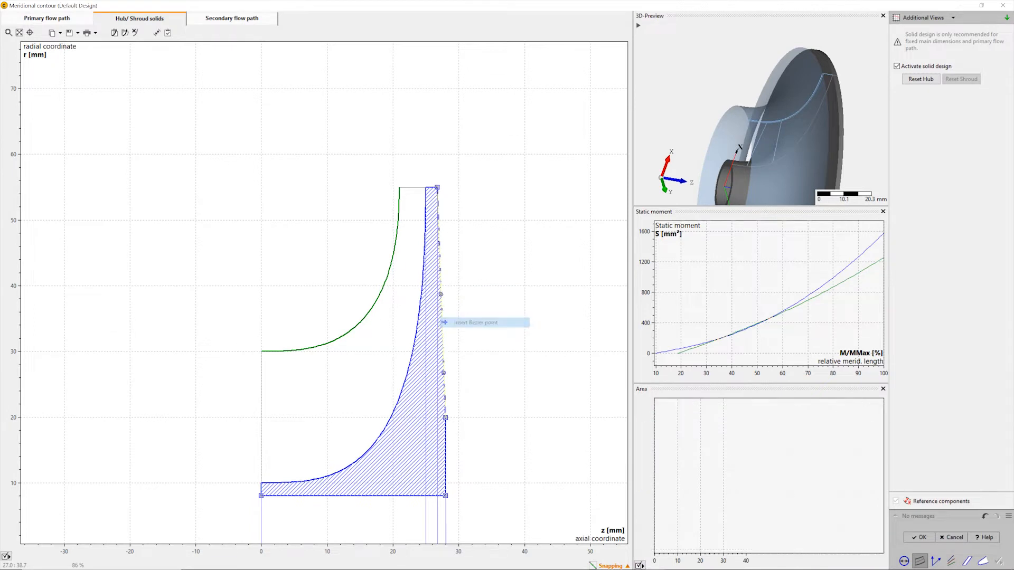
# Curve the rear face inward by moving its Bezier points to about z = 25 mm, r = 23 mm and z = 26.7 mm, r = 35 mm
pyautogui.moveTo(441, 294); pyautogui.dragTo(437, 309)
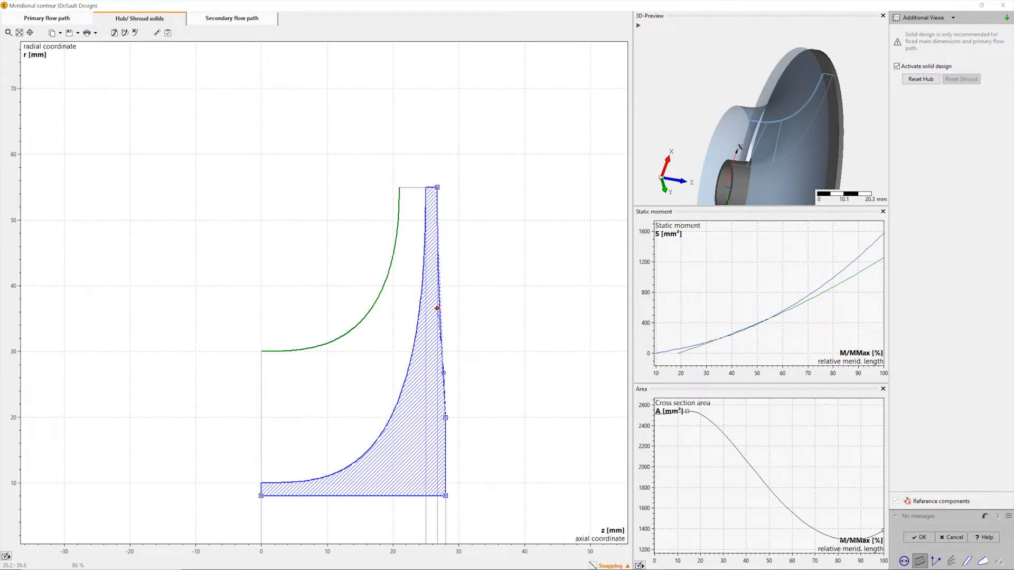
pyautogui.moveTo(443, 372); pyautogui.dragTo(426, 397)
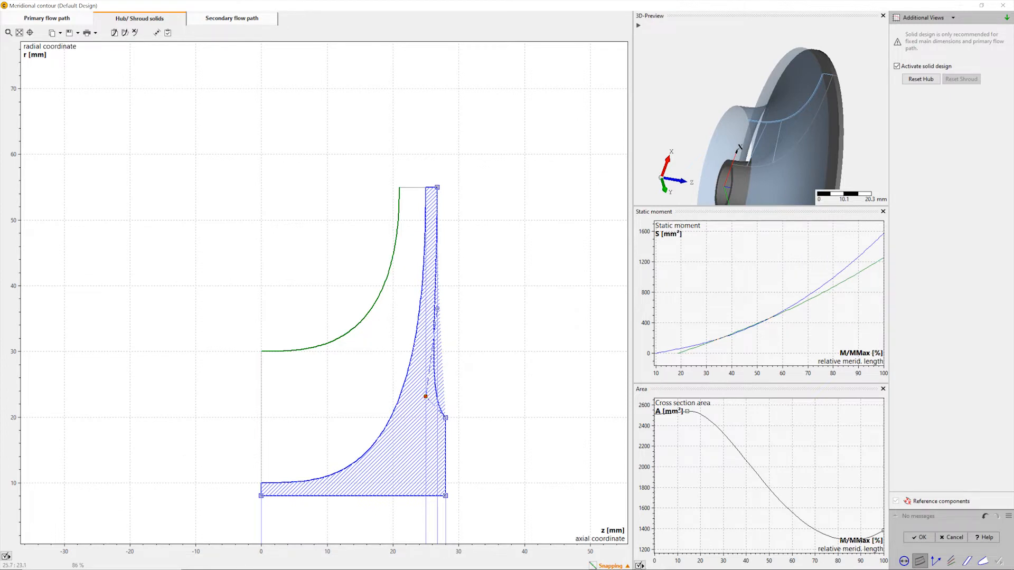
pyautogui.moveTo(436, 308)
pyautogui.mouseDown()
pyautogui.moveTo(437, 237)
pyautogui.moveTo(437, 318)
pyautogui.mouseUp()
pyautogui.rightClick(510, 306)
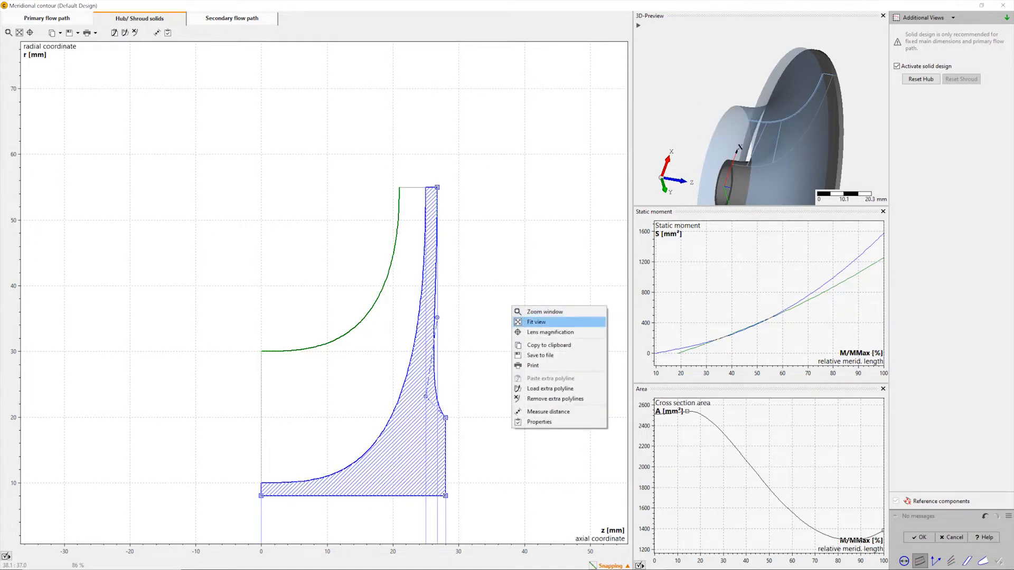
pyautogui.click(528, 319)
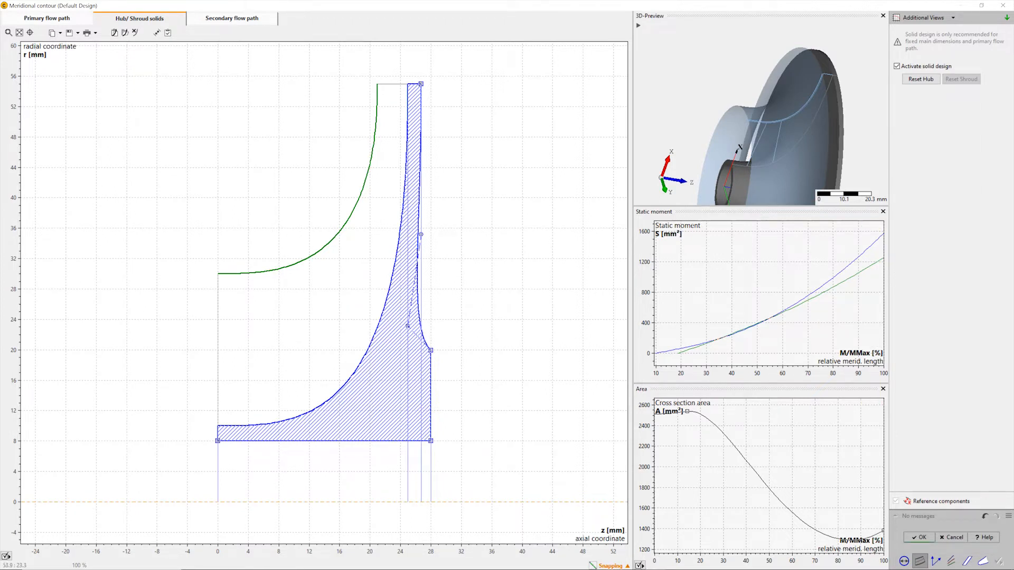
# In the primary flow path, set the axial position of the hub curve's outlet endpoint to z = 25 mm
pyautogui.click(47, 19)
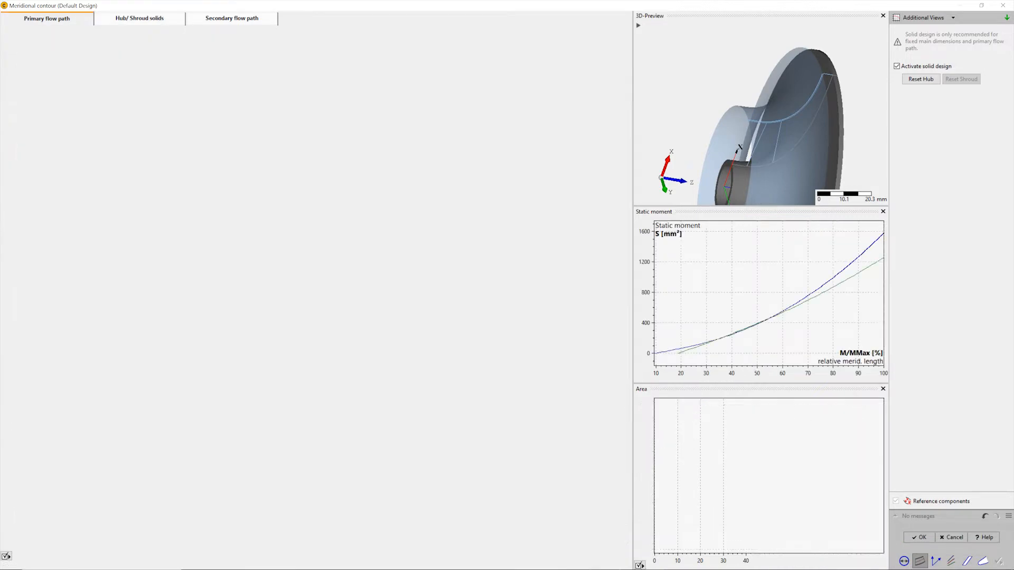
pyautogui.scroll(5, 423, 116)
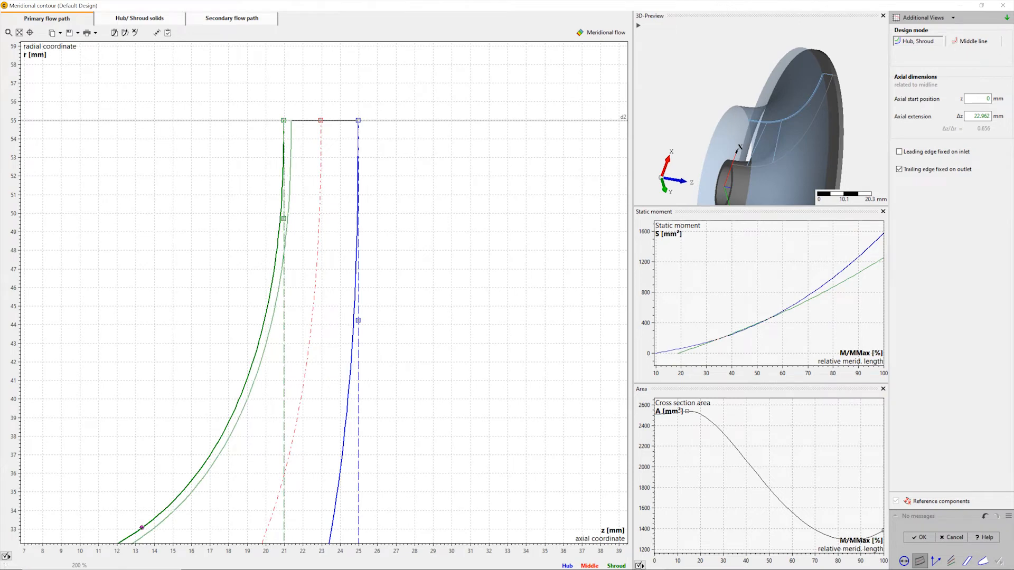
pyautogui.doubleClick(358, 121)
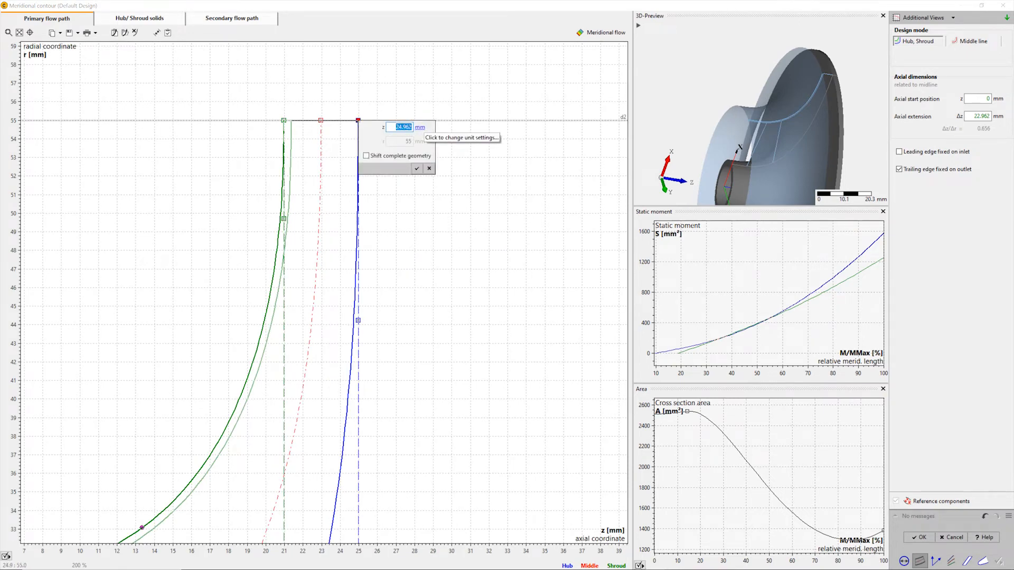
pyautogui.write('25')
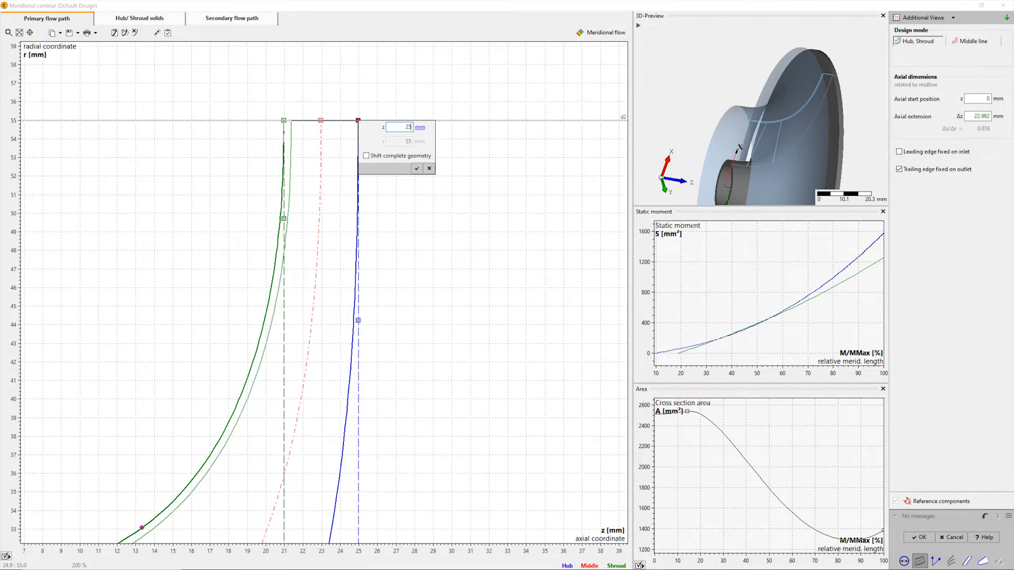
pyautogui.click(417, 168)
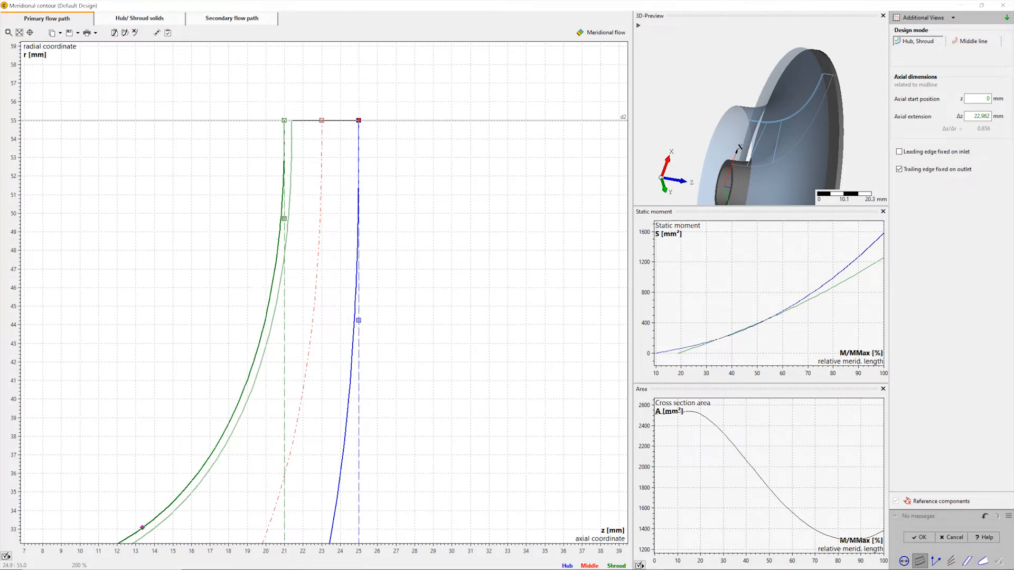
pyautogui.rightClick(415, 168)
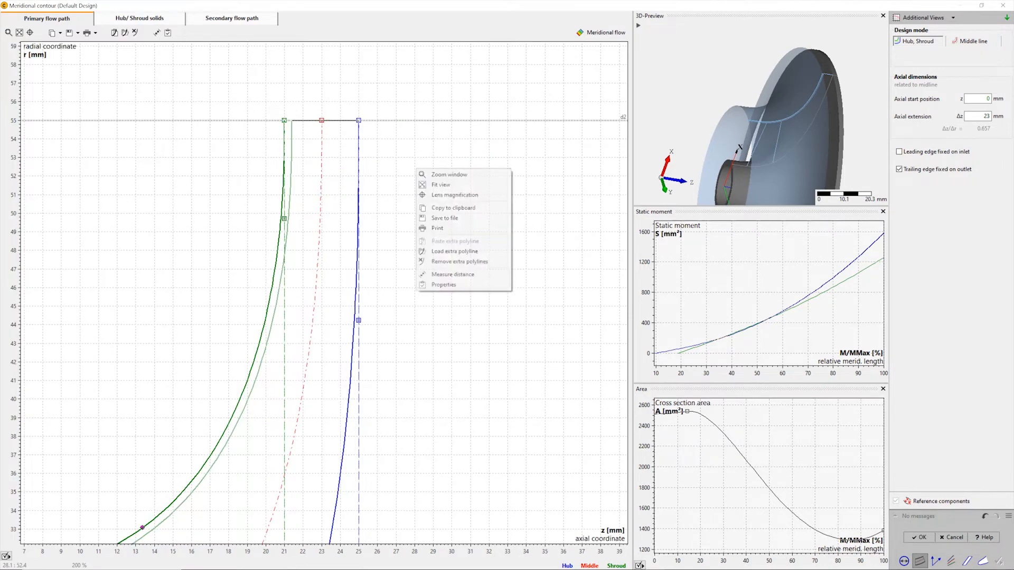
pyautogui.click(449, 196)
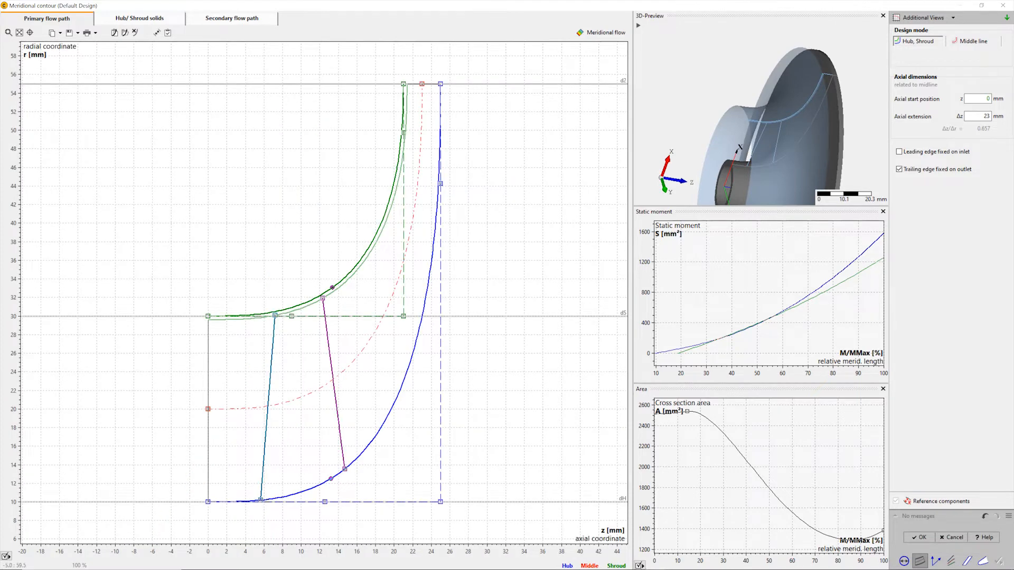
# Review the hub solid, accept the meridional contour and inspect the updated impeller in the 3D model
pyautogui.click(139, 18)
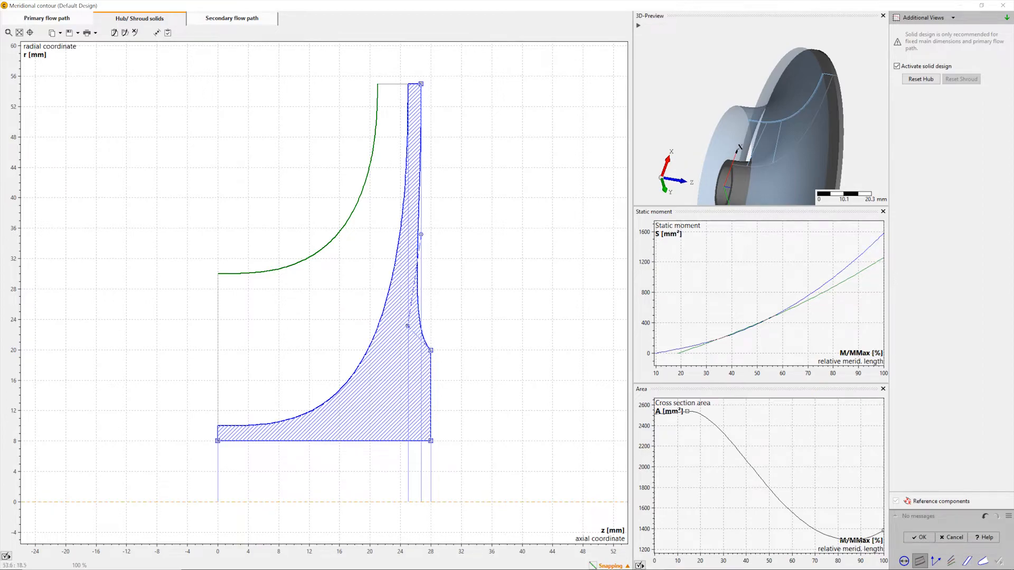
pyautogui.click(920, 537)
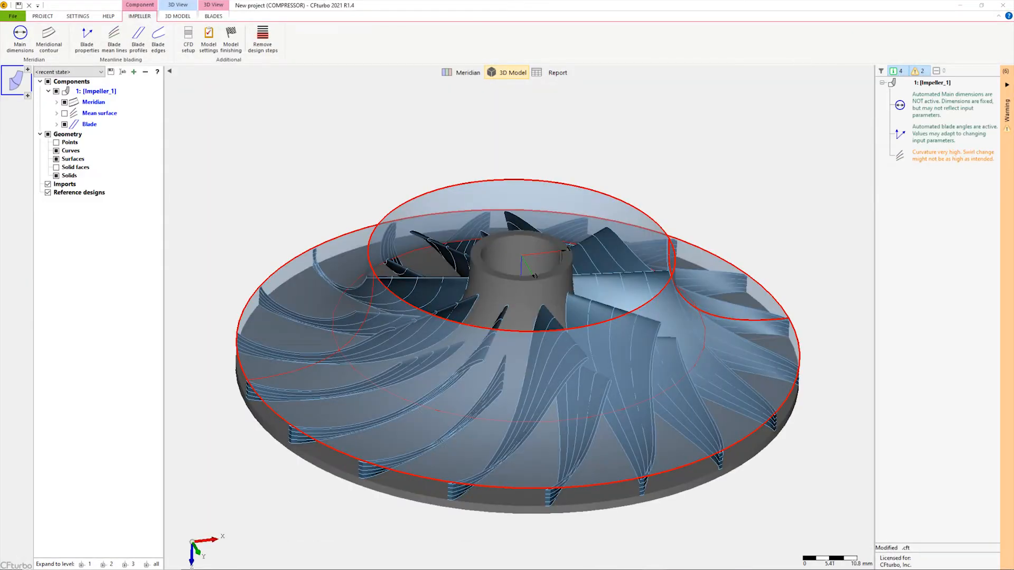
pyautogui.moveTo(517, 338)
pyautogui.mouseDown()
pyautogui.moveTo(517, 227)
pyautogui.moveTo(519, 338)
pyautogui.mouseUp()
pyautogui.scroll(-2, 519, 338)
pyautogui.moveTo(505, 317); pyautogui.dragTo(482, 267, button='middle')
pyautogui.moveTo(483, 267)
pyautogui.mouseDown()
pyautogui.moveTo(484, 333)
pyautogui.moveTo(481, 267)
pyautogui.mouseUp()
pyautogui.scroll(3, 485, 271)
pyautogui.moveTo(485, 270); pyautogui.dragTo(526, 280, button='middle')
pyautogui.moveTo(526, 280); pyautogui.dragTo(527, 278)
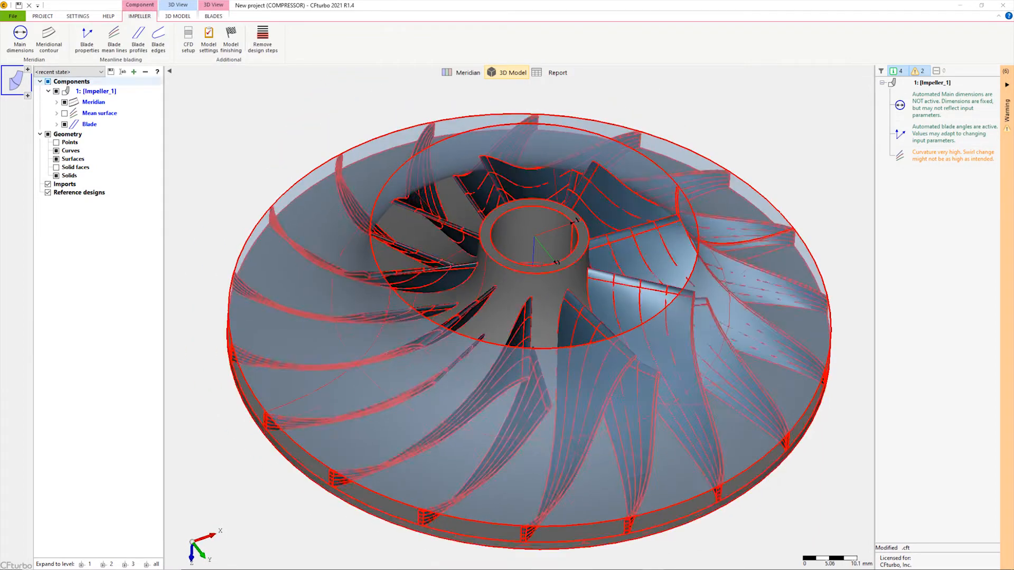
# In the blade properties, reduce the total number of blades to 14, splitters included
pyautogui.click(86, 38)
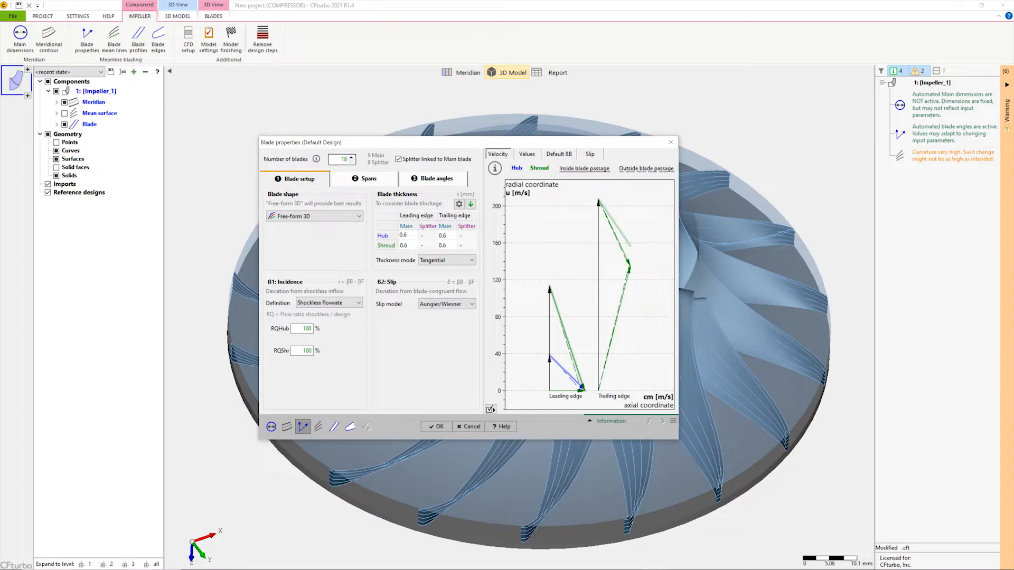
pyautogui.press('Down')
pyautogui.press('Down')
pyautogui.press('Down')
pyautogui.press('Down')
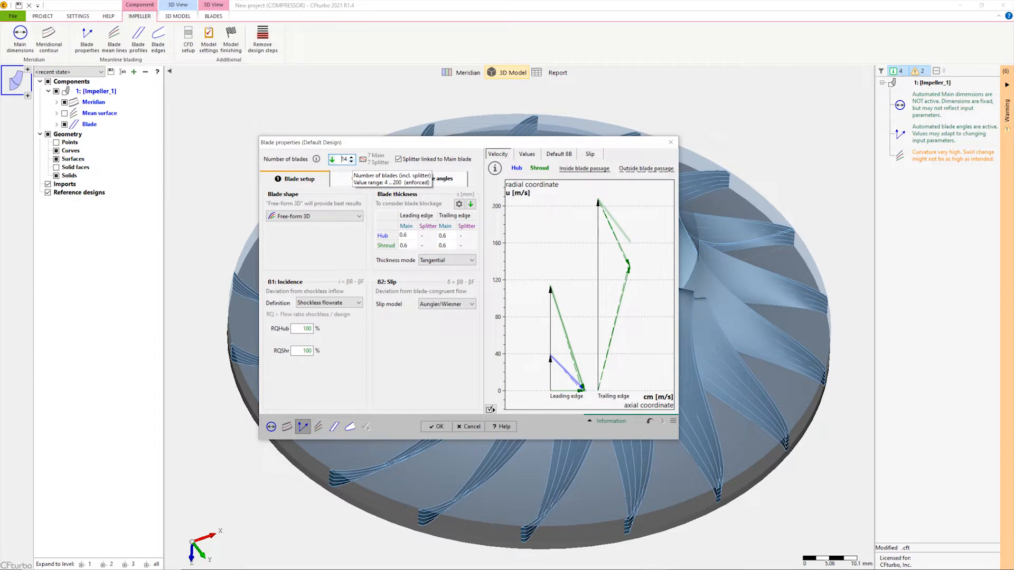
# Reduce the number of blades to 12 and set the main blade's hub thickness to 1 mm at both leading and trailing edges
pyautogui.press('Down')
pyautogui.press('Down')
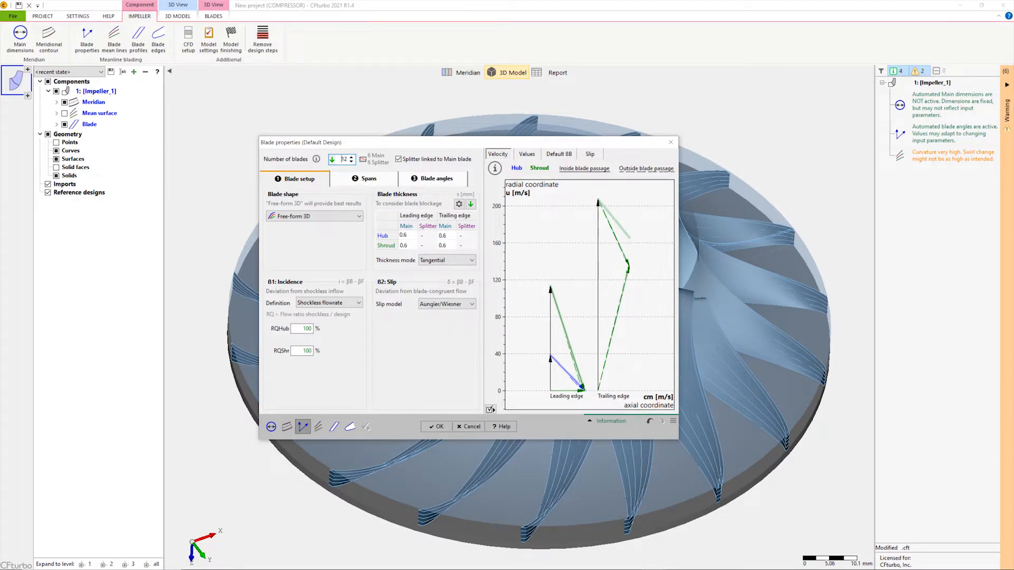
pyautogui.click(403, 235)
pyautogui.write('1')
pyautogui.press('Tab')
pyautogui.write('1')
pyautogui.press('Tab')
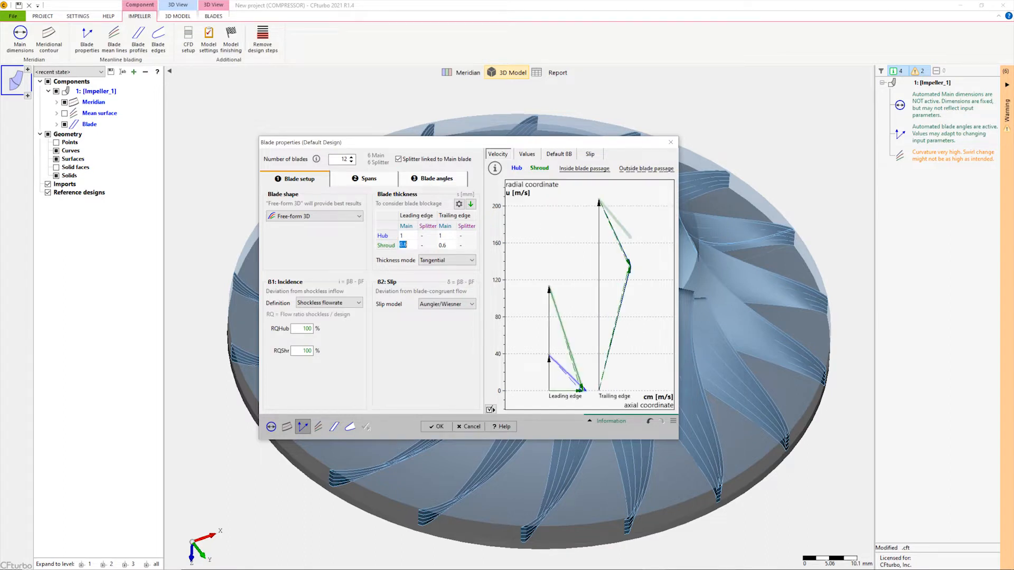
# Set the main blade's shroud thickness to 1 mm at both the leading and trailing edges
pyautogui.write('0.6')
pyautogui.press('BackSpace')
pyautogui.press('BackSpace')
pyautogui.press('BackSpace')
pyautogui.write('1')
pyautogui.press('Tab')
pyautogui.write('1')
# Change the blade shape to Ruled surface 3D and reduce the number of spans to 3
pyautogui.click(314, 216)
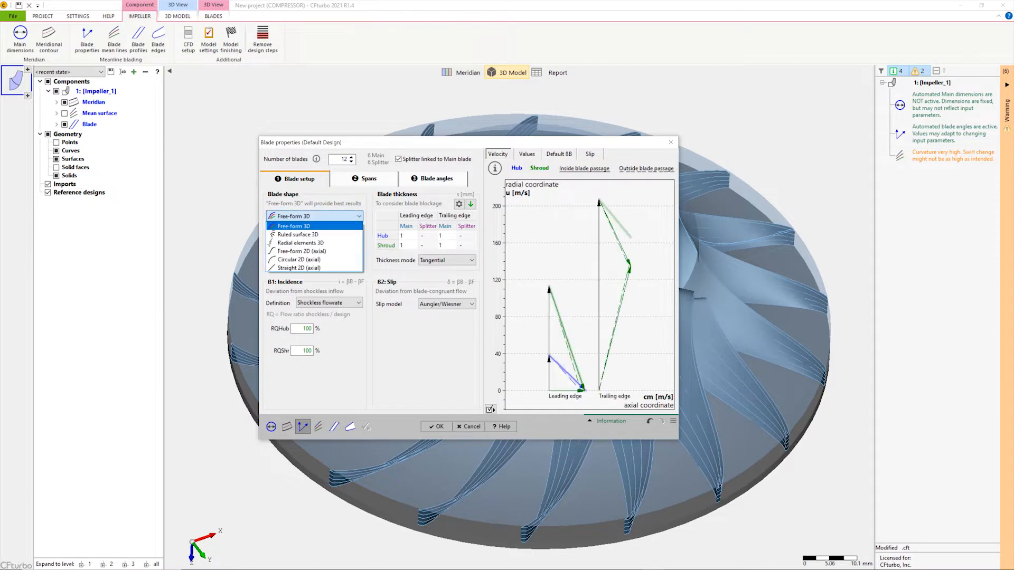
pyautogui.click(298, 235)
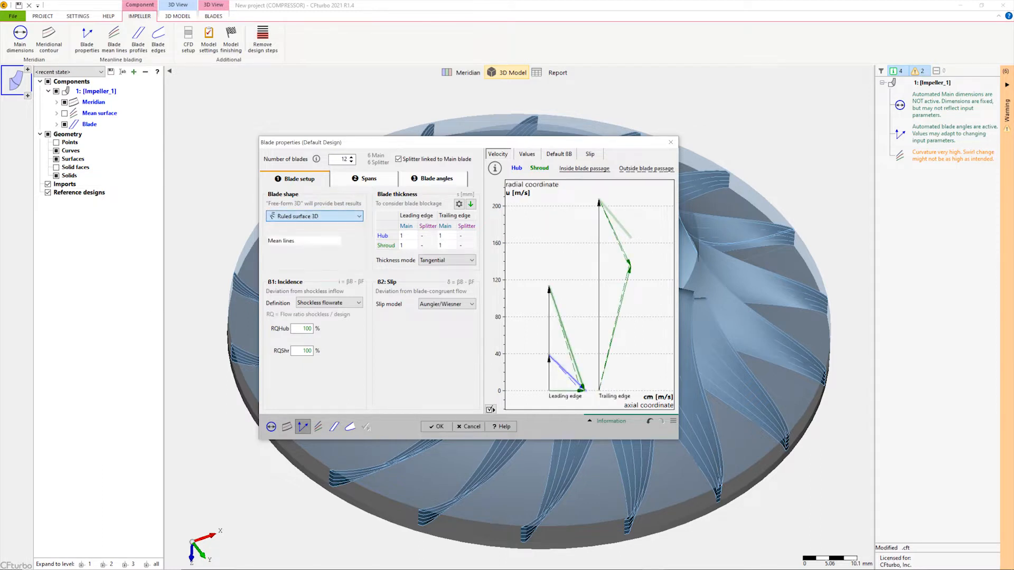
pyautogui.click(364, 179)
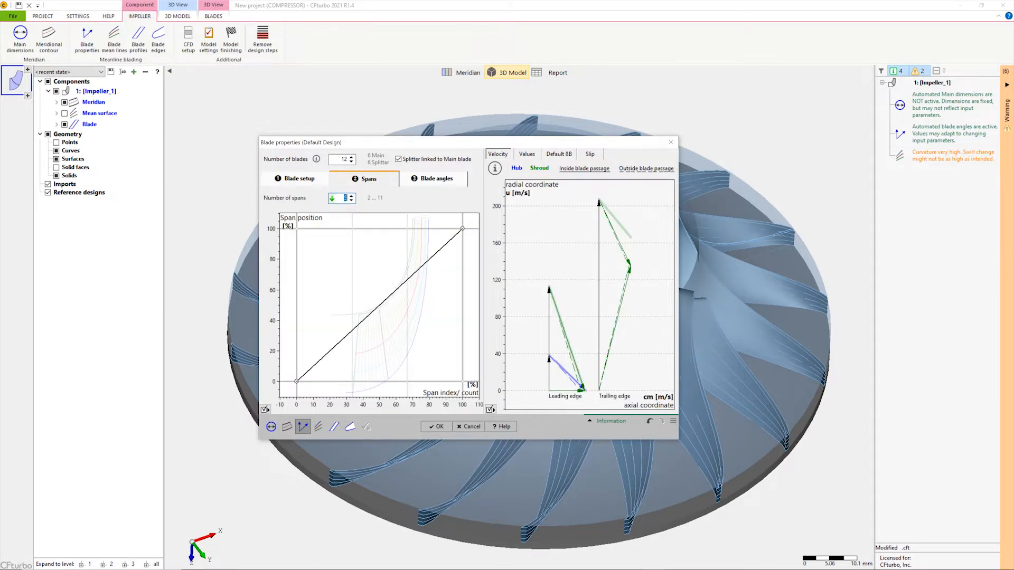
pyautogui.click(352, 201)
pyautogui.click(352, 201)
pyautogui.click(299, 179)
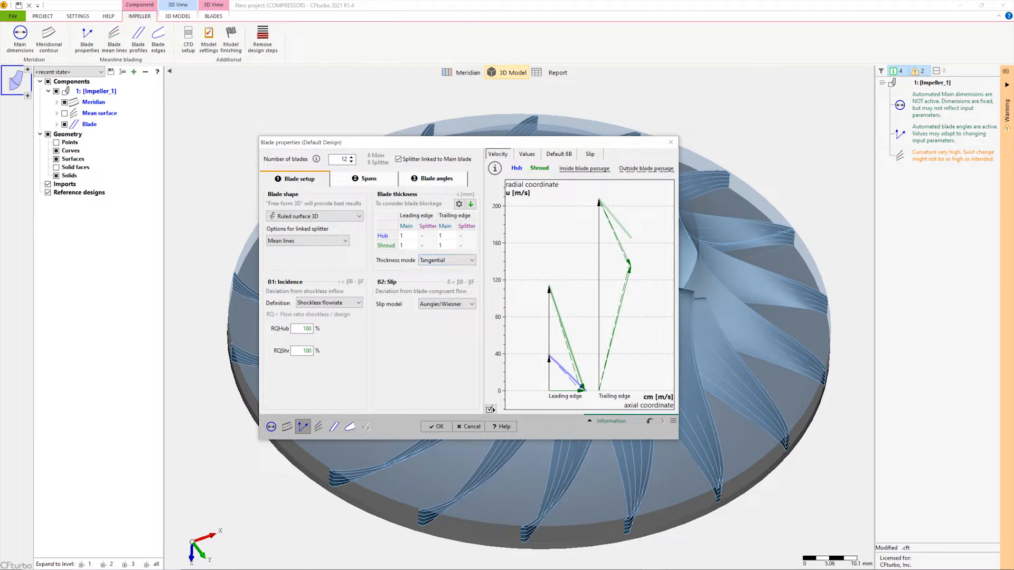
# Review the available slip models, the slip diagram, the default blade angles, the calculated values and the velocity triangles
pyautogui.click(459, 305)
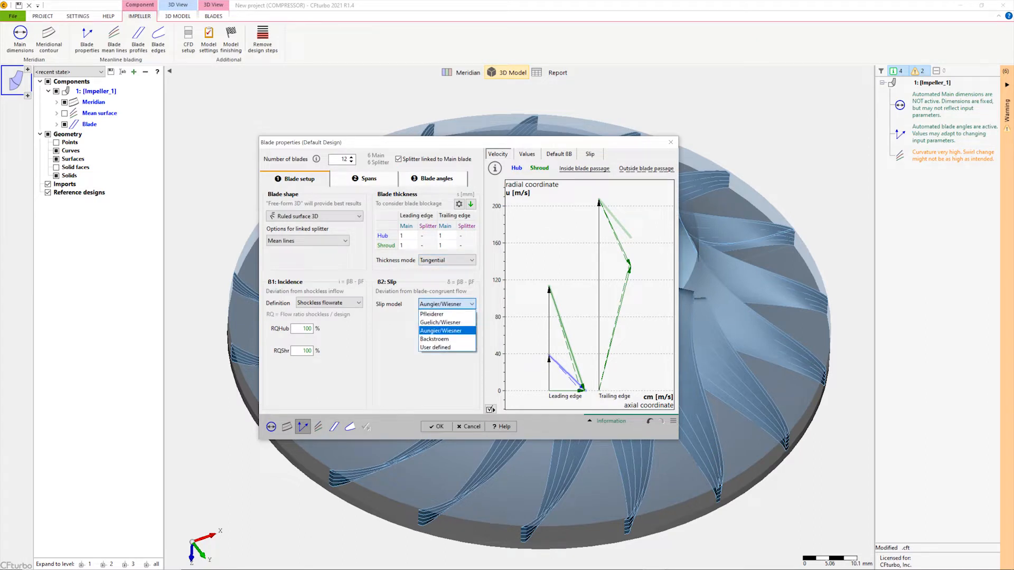
pyautogui.click(460, 304)
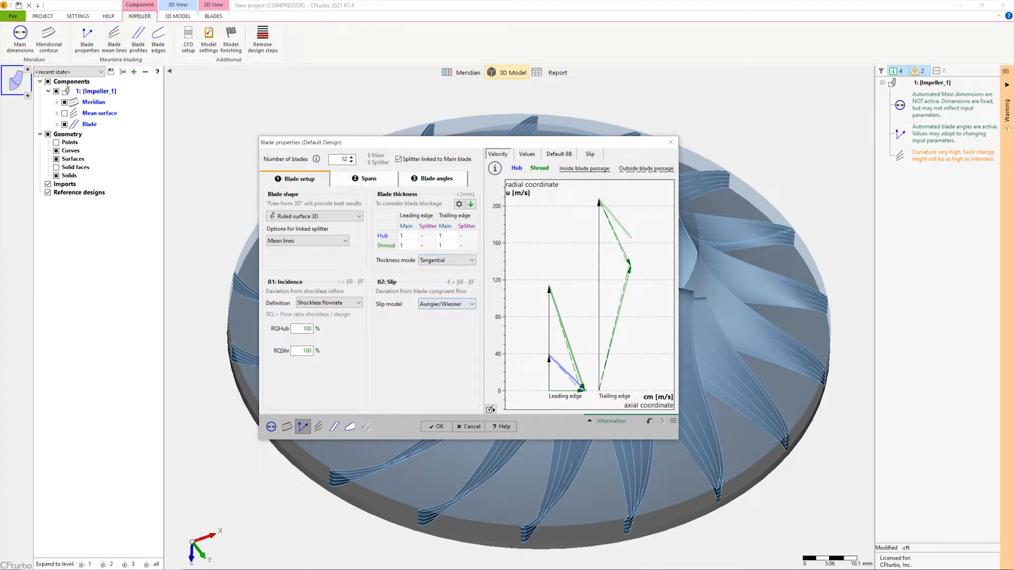
pyautogui.click(590, 154)
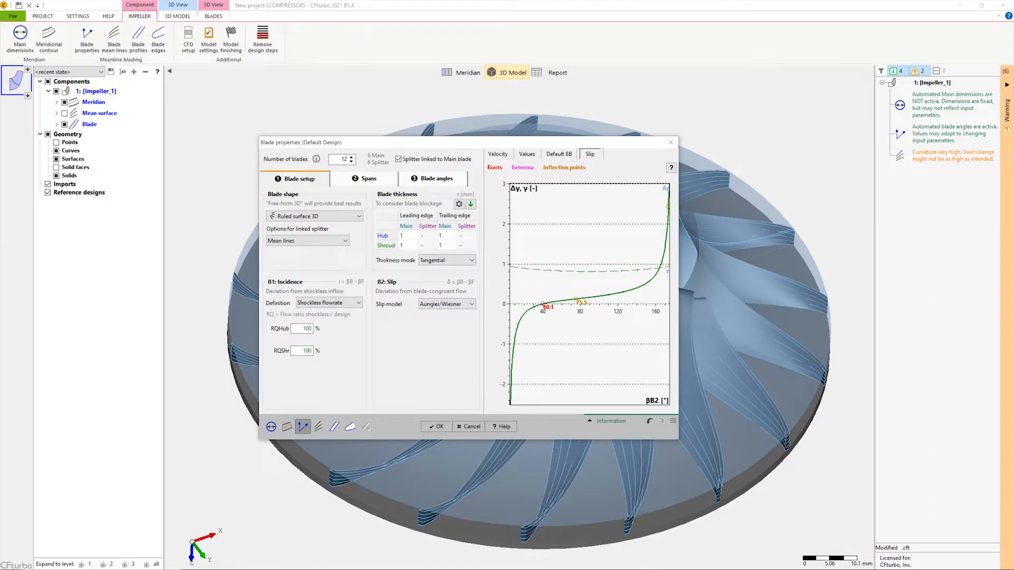
pyautogui.click(559, 155)
pyautogui.click(526, 154)
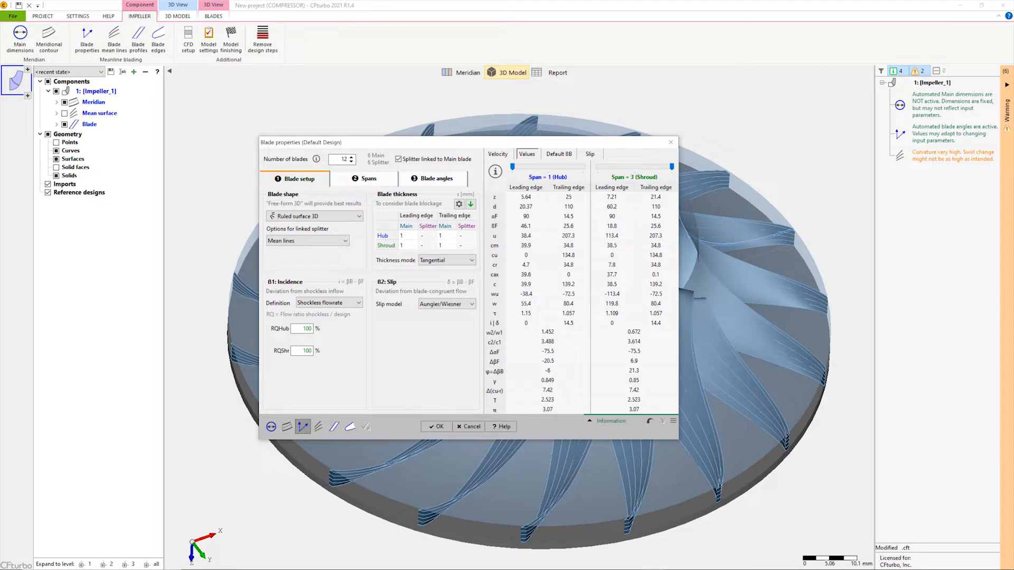
pyautogui.click(497, 154)
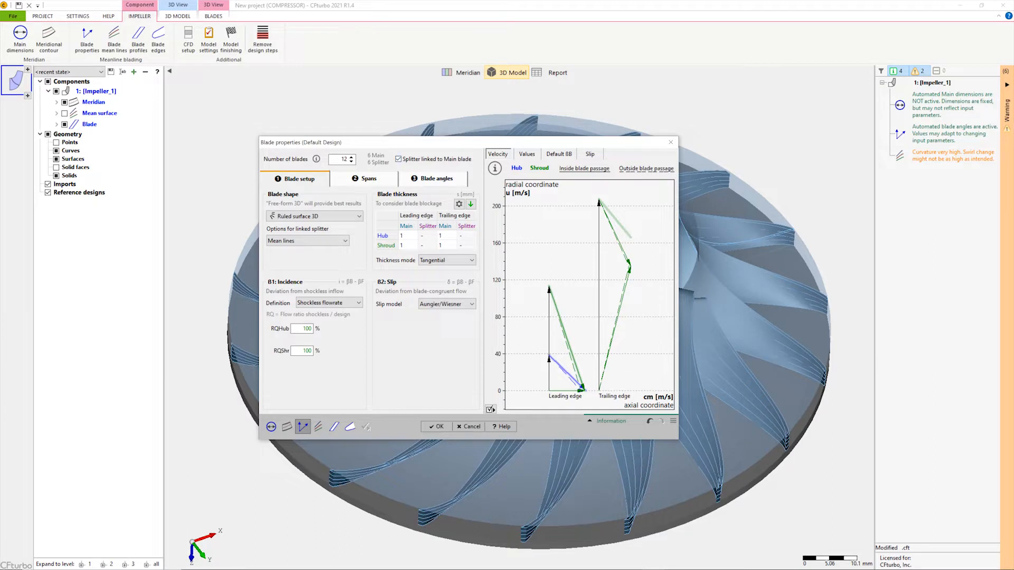
# Check the automatically calculated blade angles, accept the blade properties and inspect the updated impeller in the 3D model
pyautogui.click(433, 179)
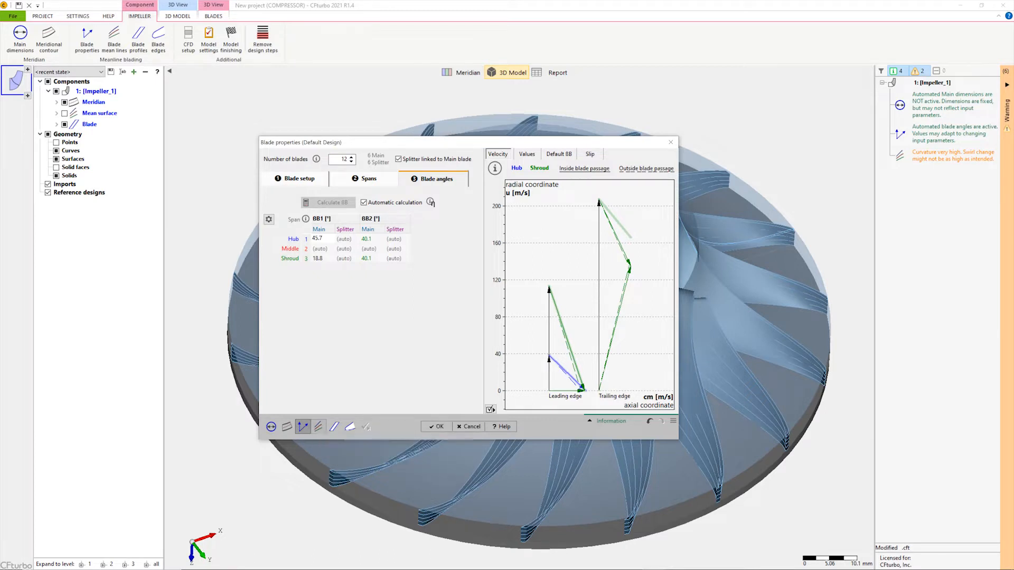
pyautogui.click(436, 427)
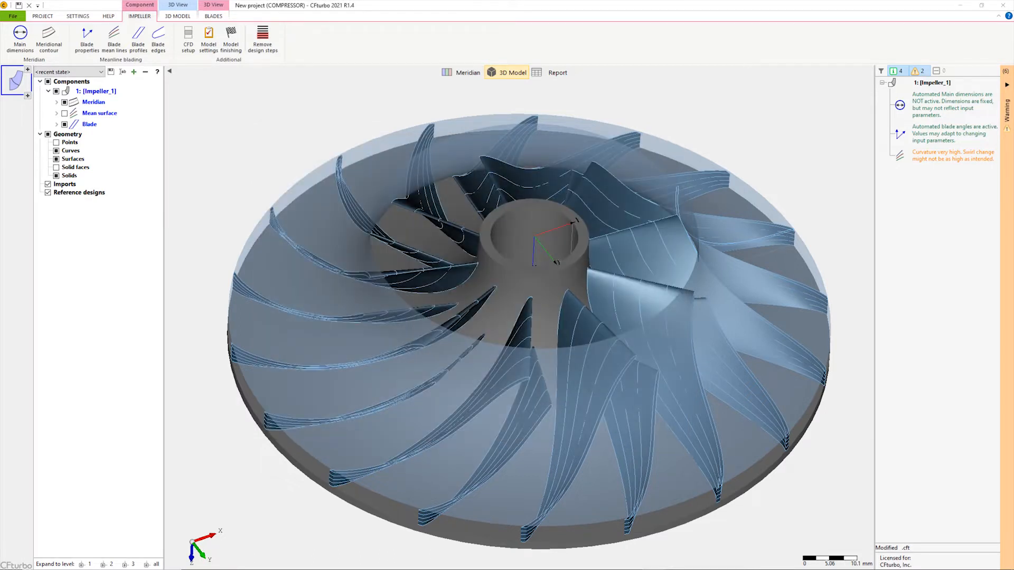
pyautogui.moveTo(512, 297); pyautogui.dragTo(559, 308)
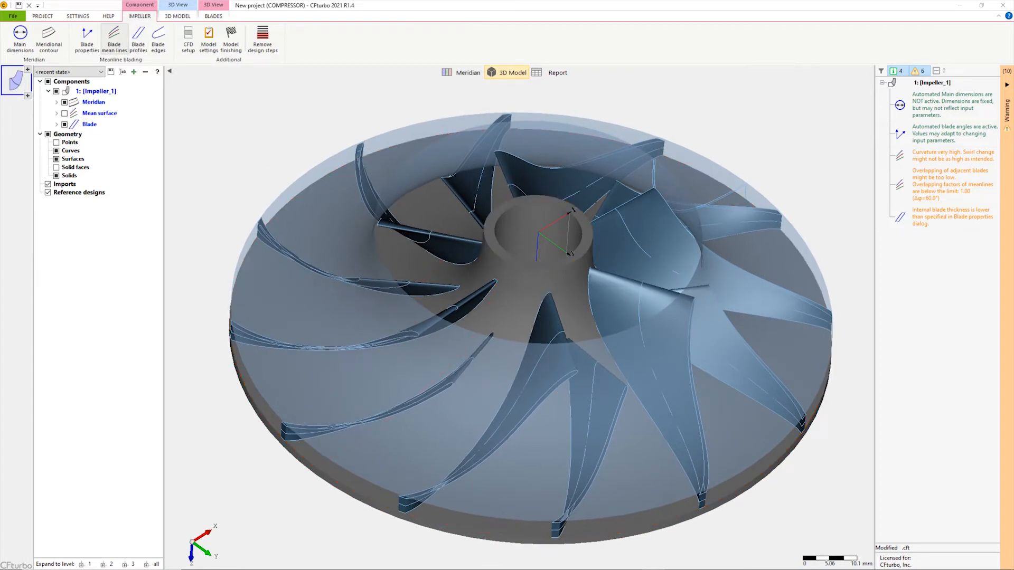
# In the blade mean lines, extend the trailing edge to about 54.4° at hub and 54.8° at shroud, and reshape both curves with their Bezier points
pyautogui.click(114, 38)
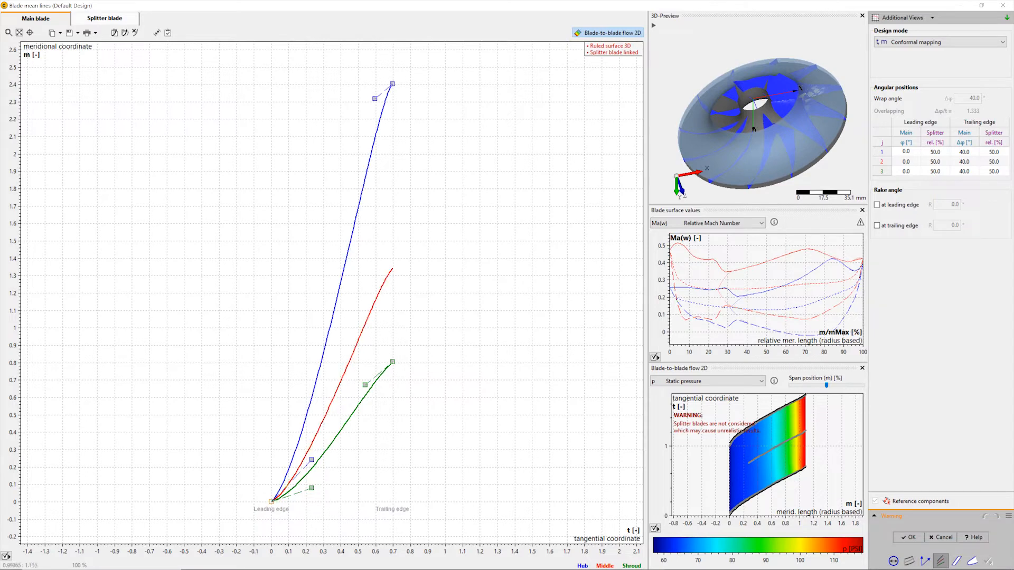
pyautogui.moveTo(392, 362); pyautogui.dragTo(438, 362)
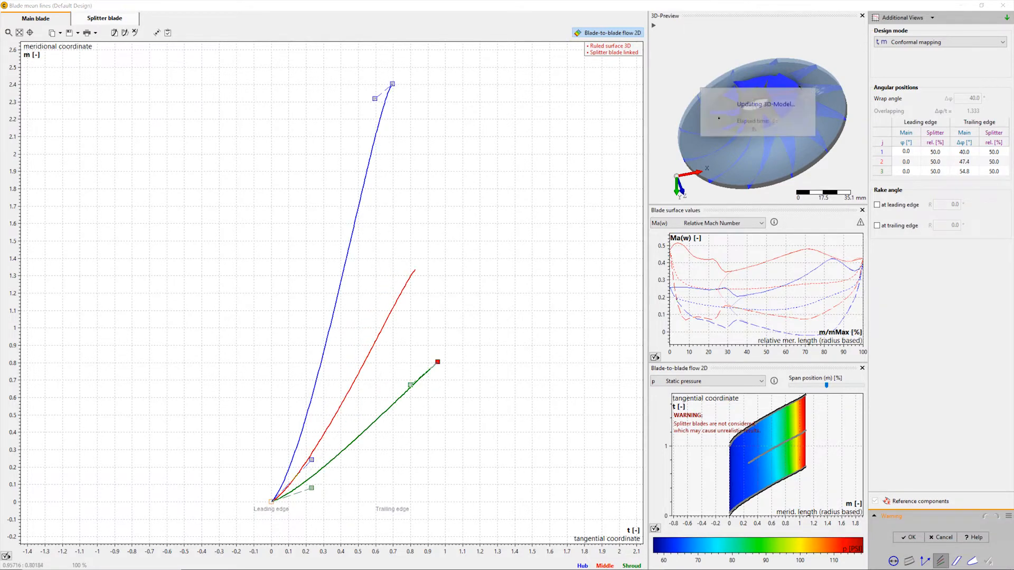
pyautogui.moveTo(393, 84); pyautogui.dragTo(436, 84)
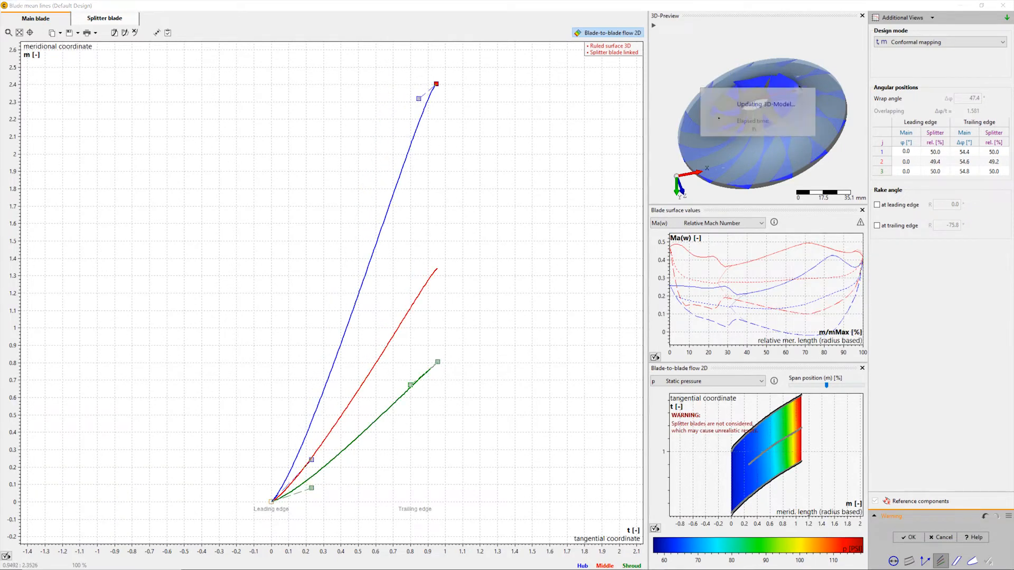
pyautogui.moveTo(312, 488); pyautogui.dragTo(360, 471)
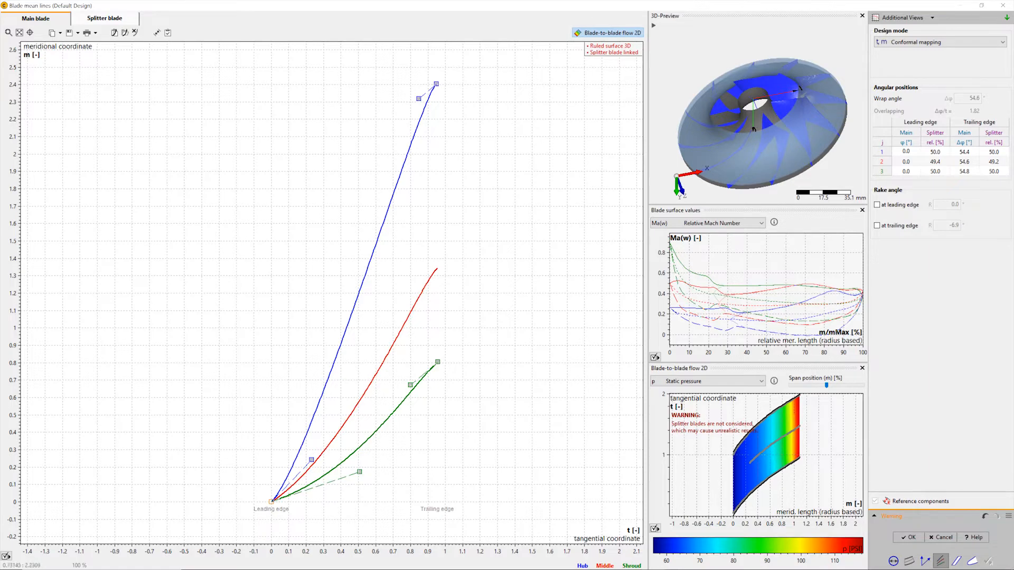
pyautogui.moveTo(419, 99); pyautogui.dragTo(387, 125)
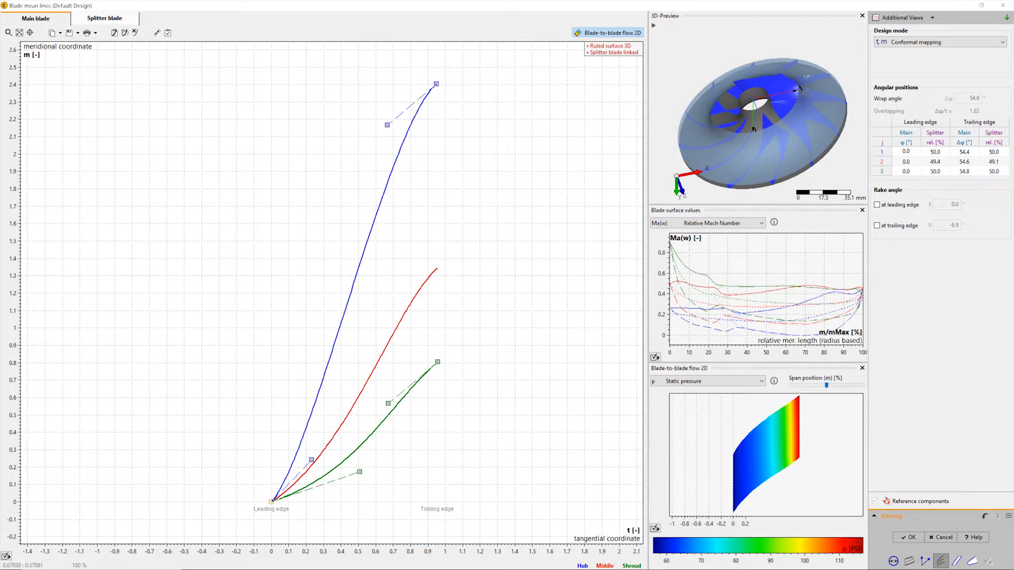
# Set the main blade's trailing-edge angular position to 56° at the hub and 55° at the shroud
pyautogui.doubleClick(436, 83)
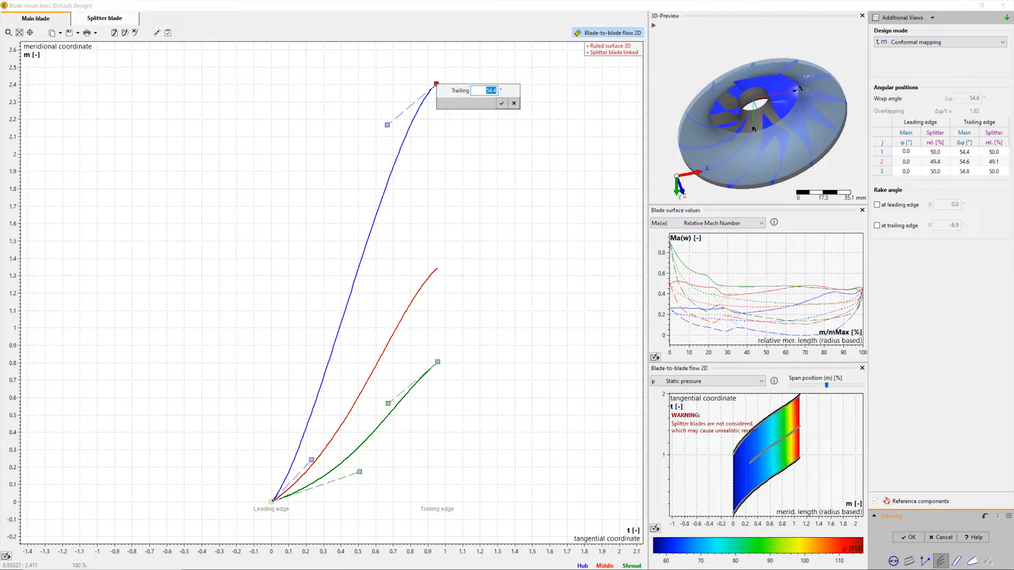
pyautogui.press('End')
pyautogui.hotkey('ctrl', 'a')
pyautogui.write('56')
pyautogui.press('Return')
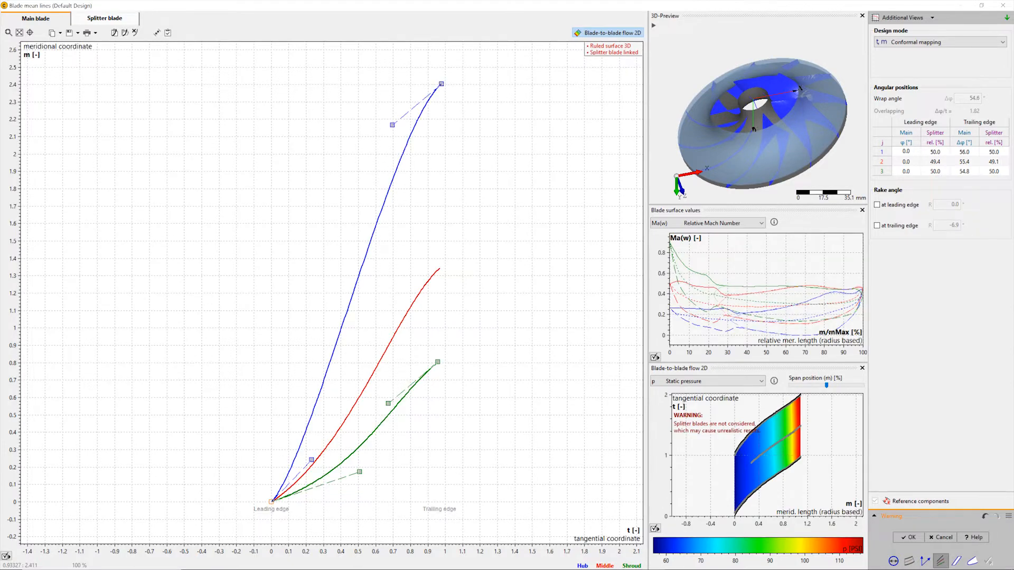
pyautogui.doubleClick(438, 363)
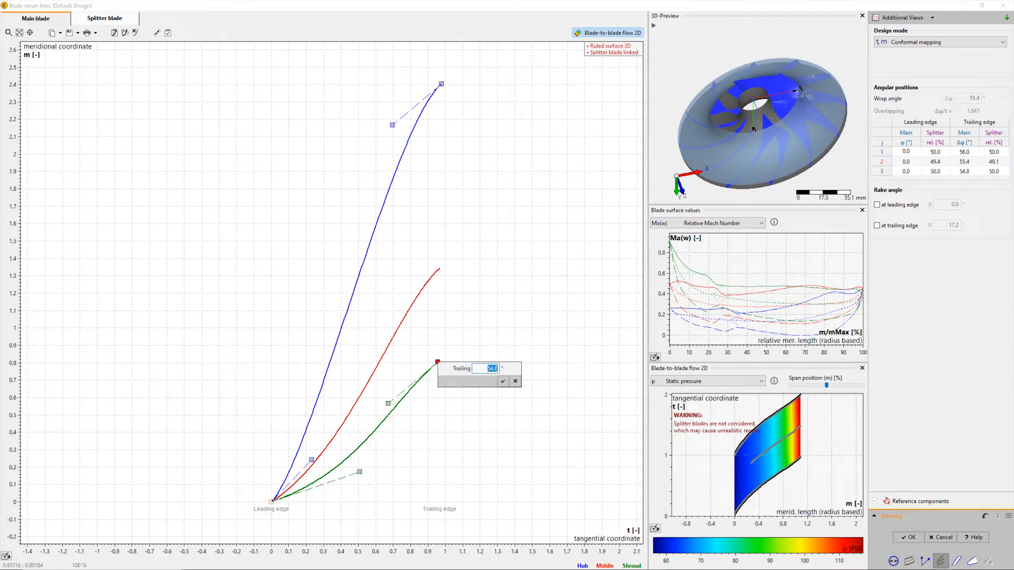
pyautogui.write('55')
pyautogui.press('Return')
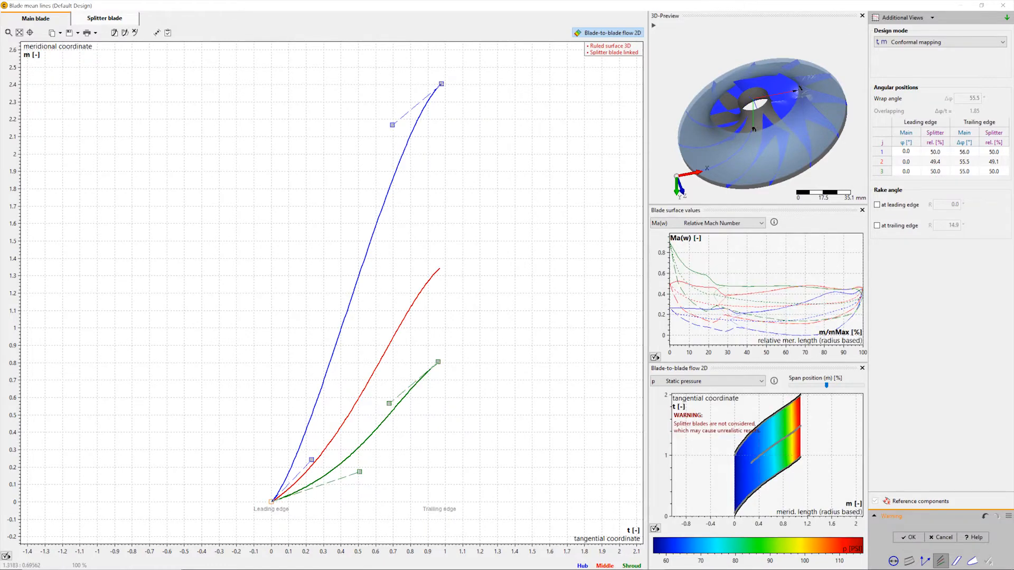
# Compare the static pressure and pressure based blade loading distributions on the blade surfaces, and check the design warning
pyautogui.click(697, 222)
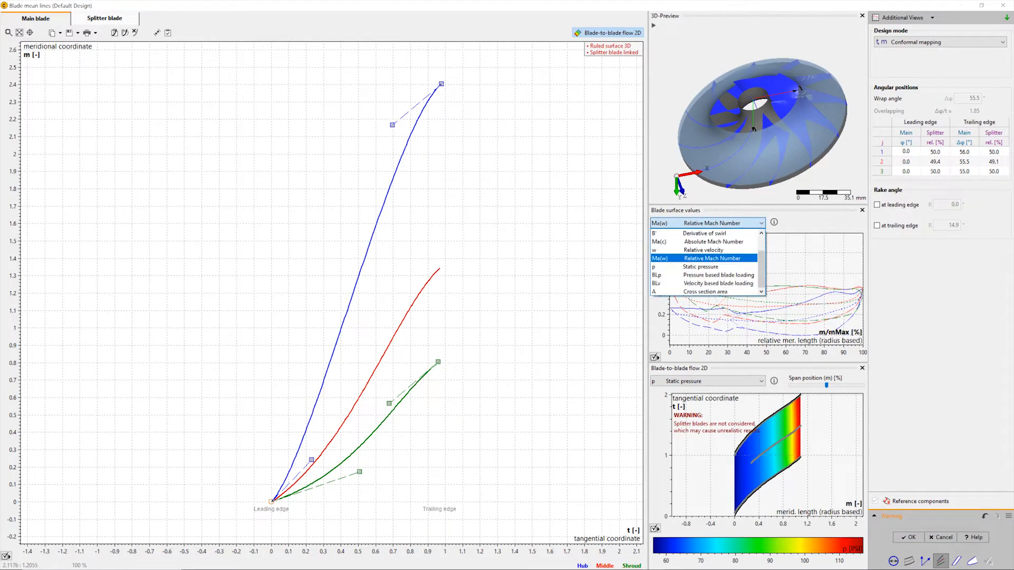
pyautogui.click(700, 266)
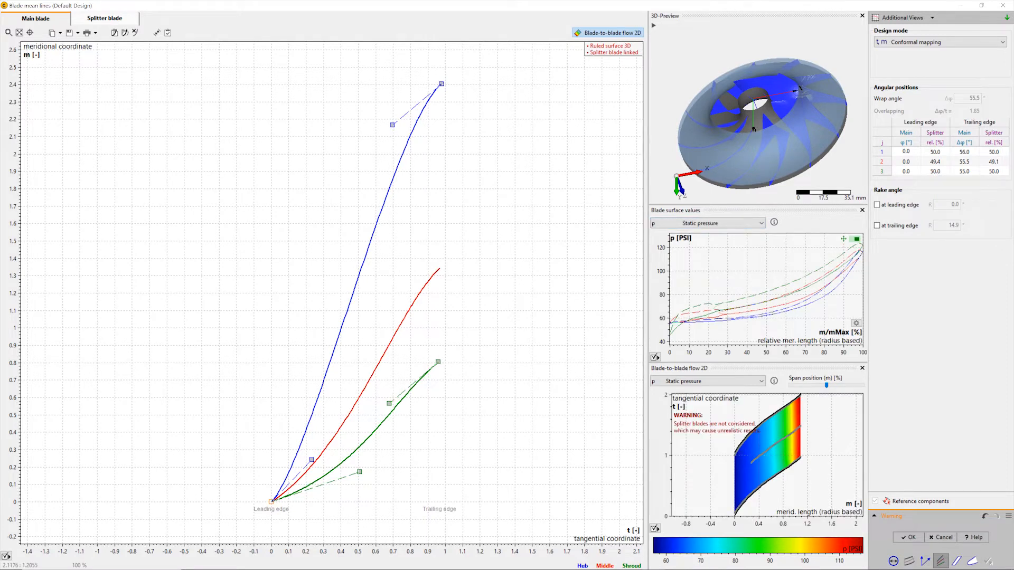
pyautogui.click(708, 223)
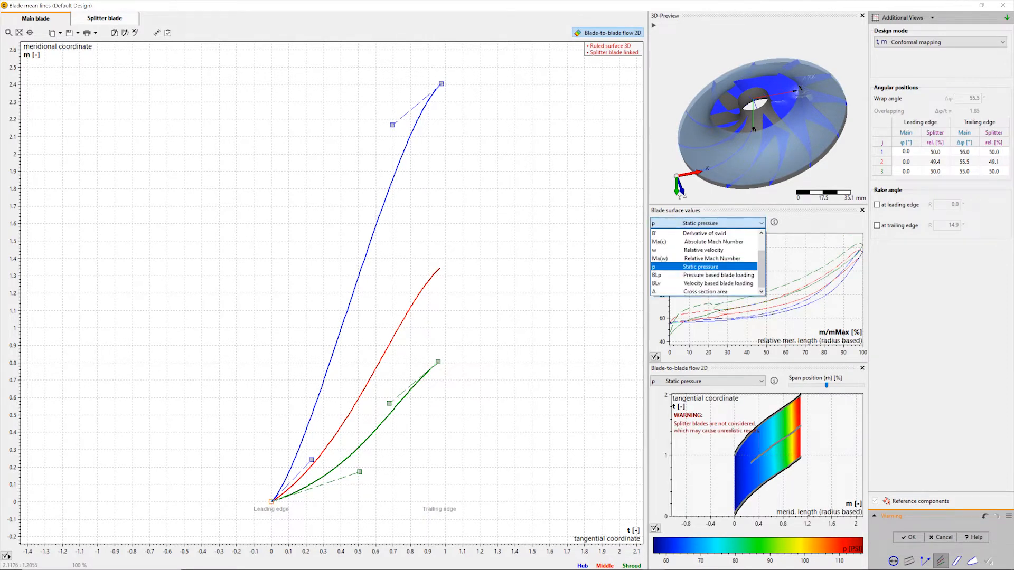
pyautogui.click(719, 275)
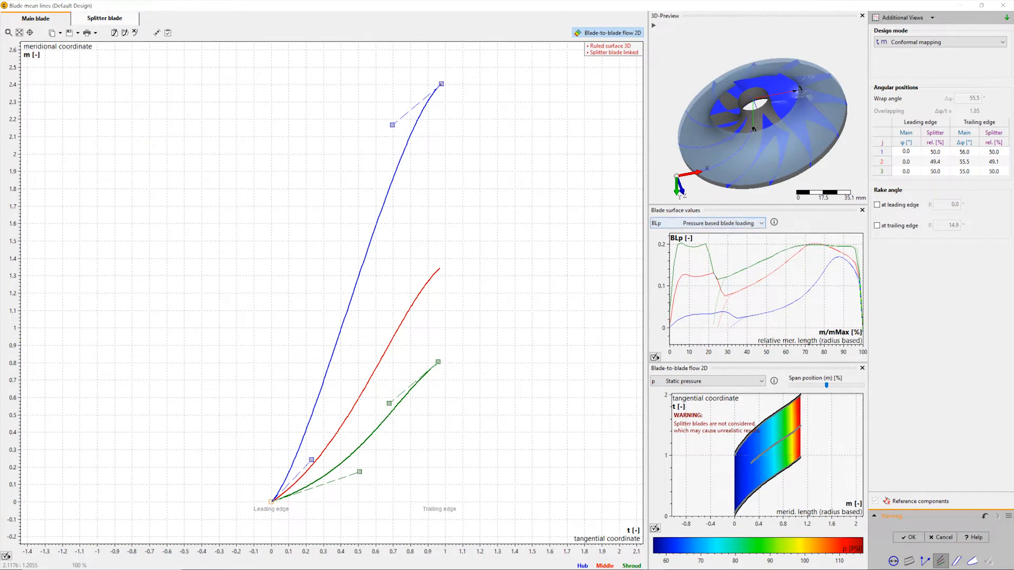
pyautogui.click(707, 223)
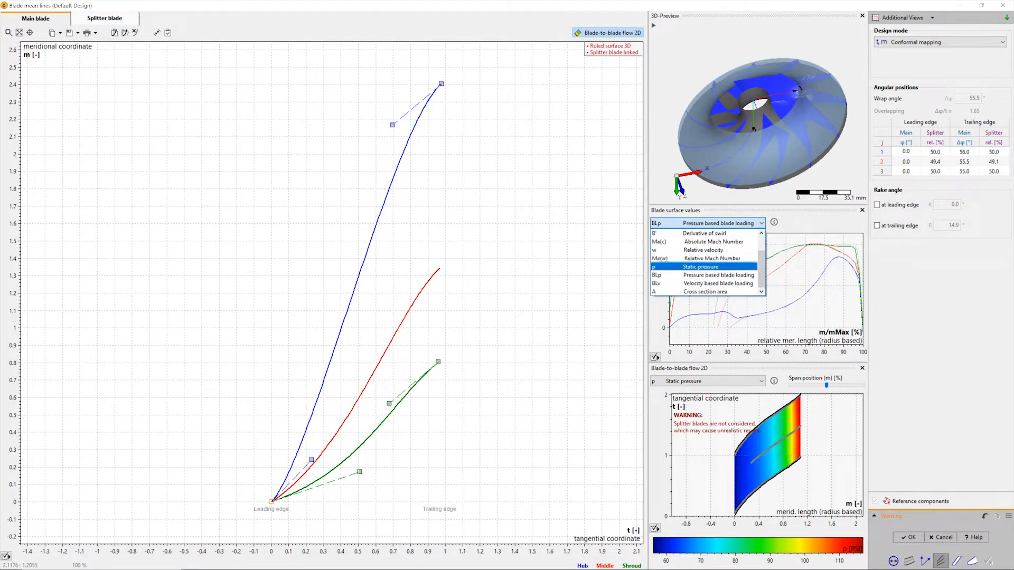
pyautogui.click(701, 266)
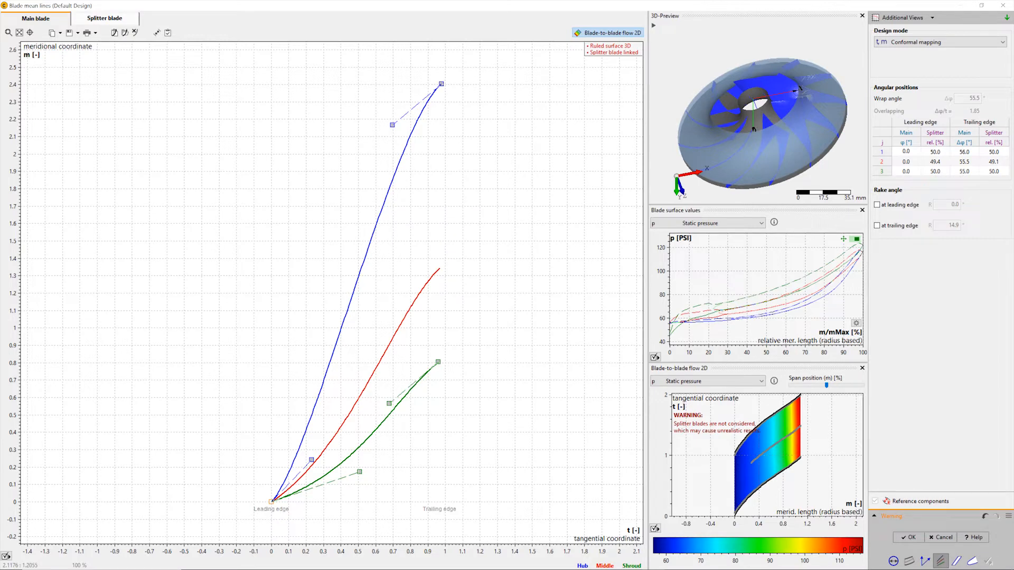
pyautogui.click(892, 517)
# Increase the main blade's wrap by setting its trailing-edge angular position to 69° at the shroud and 70° at the hub
pyautogui.moveTo(442, 84); pyautogui.dragTo(490, 83)
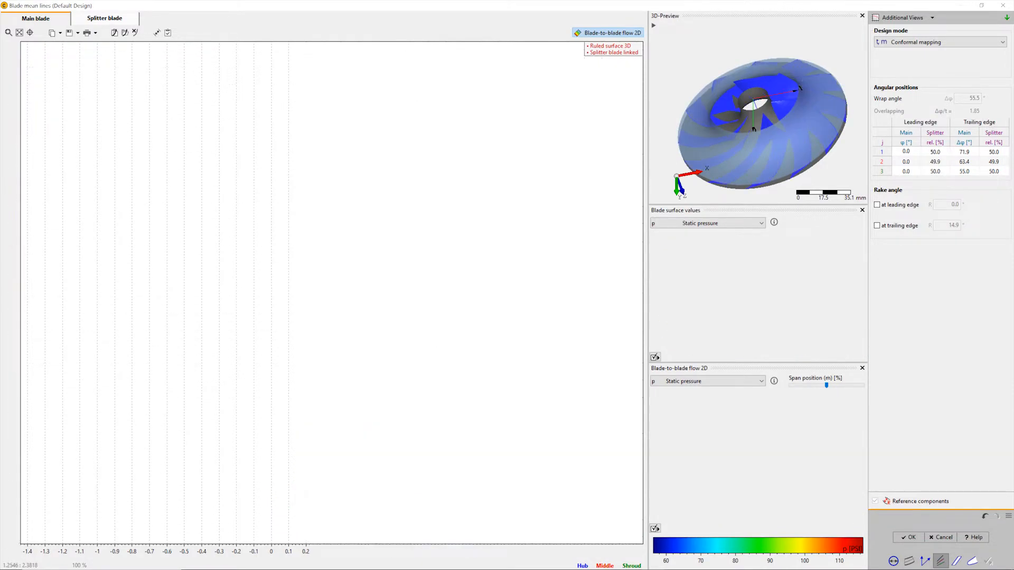
pyautogui.moveTo(438, 363); pyautogui.dragTo(484, 363)
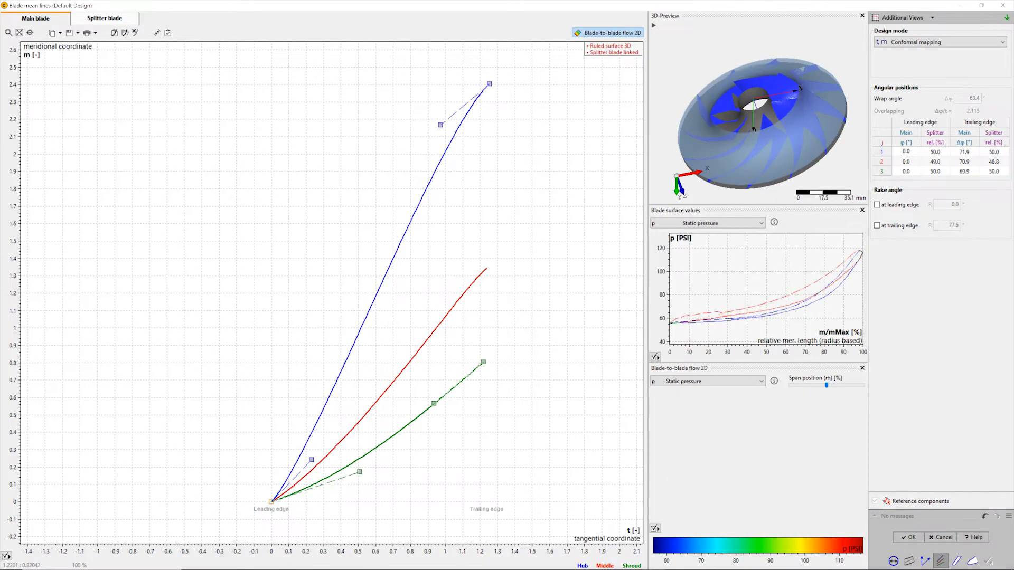
pyautogui.doubleClick(484, 362)
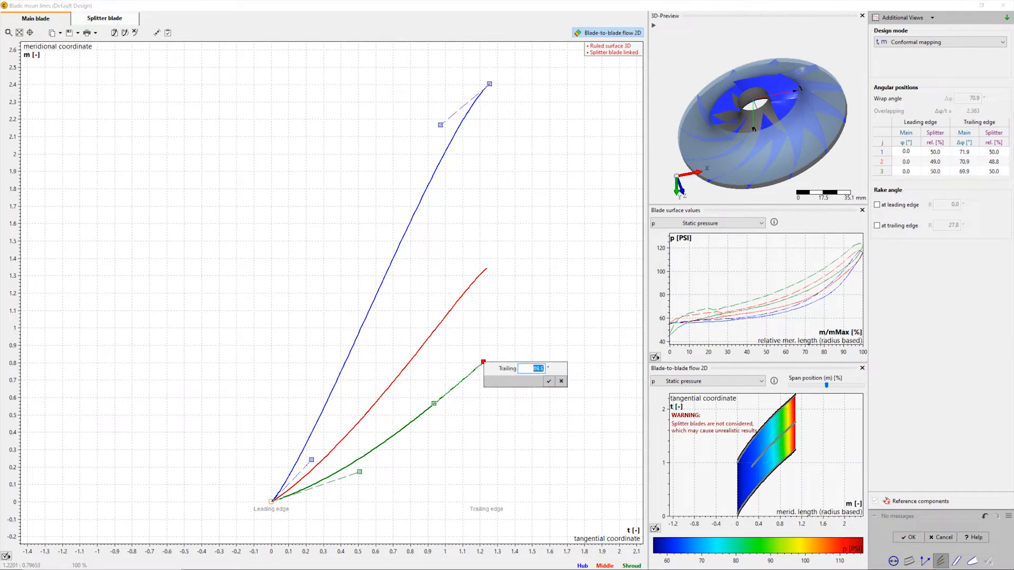
pyautogui.write('69')
pyautogui.press('Return')
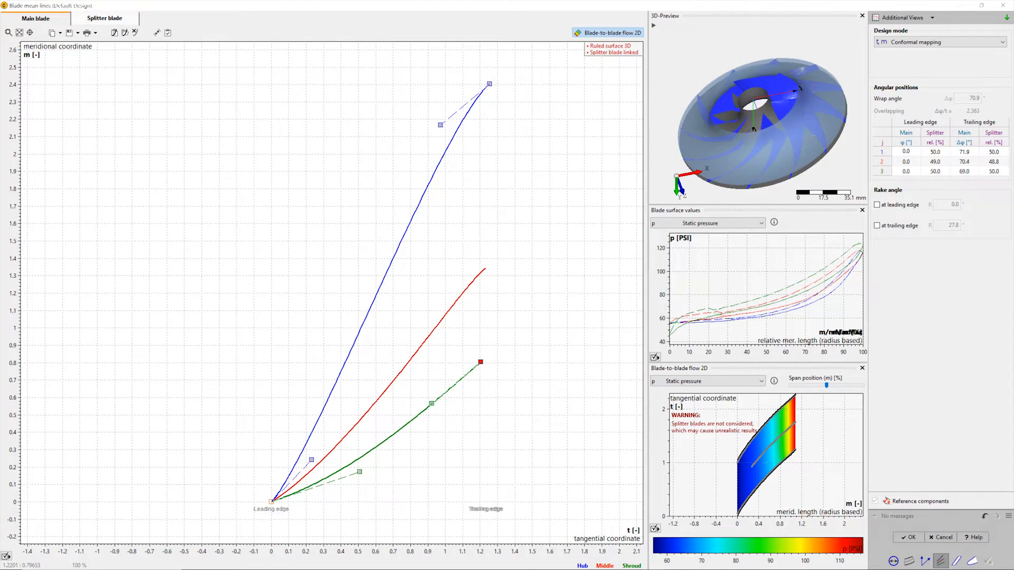
pyautogui.rightClick(489, 84)
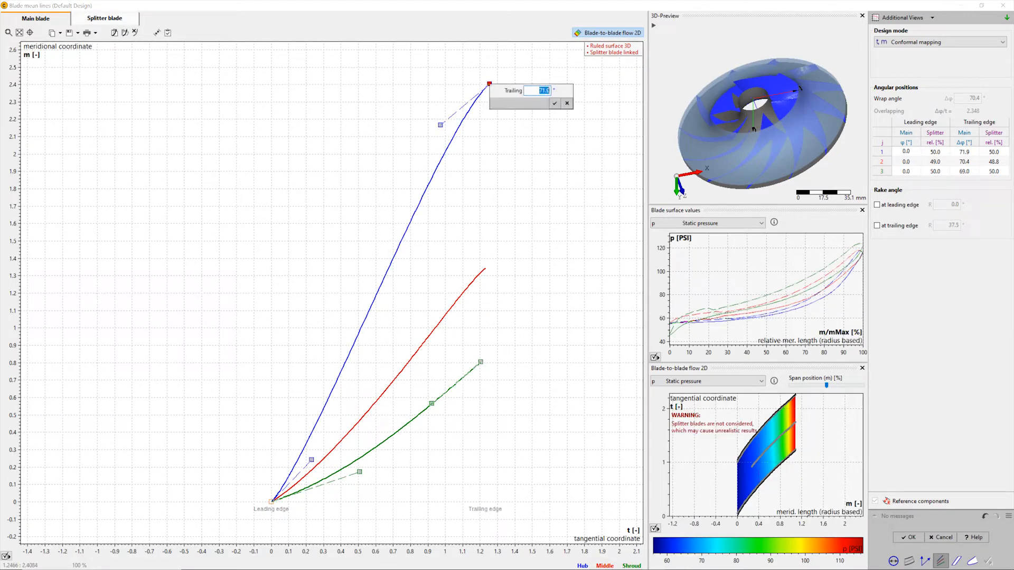
pyautogui.write('70')
pyautogui.press('Return')
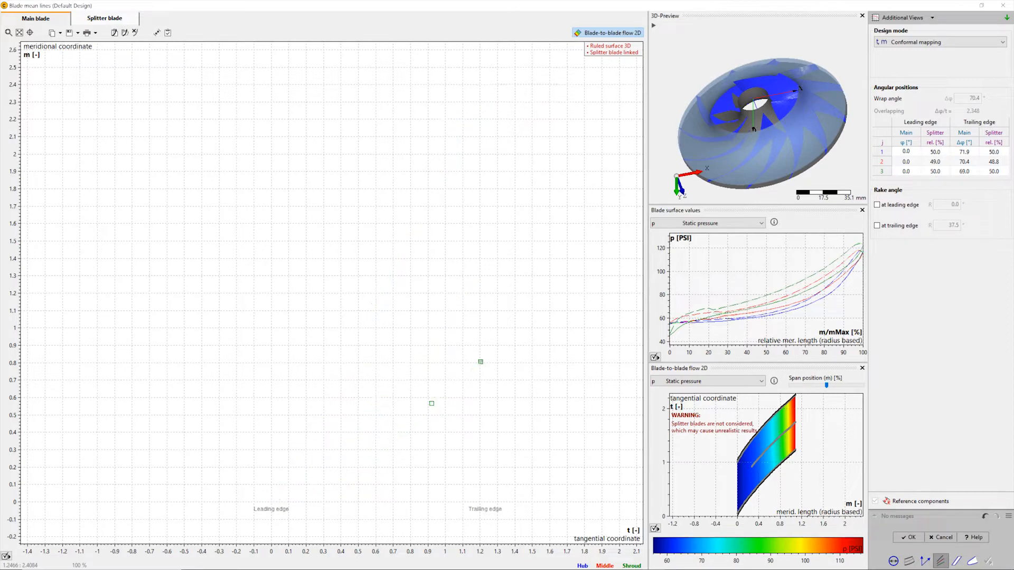
# Set the number of thickness points in the main blade's profiles to 3 and accept the blade design
pyautogui.moveTo(730, 125)
pyautogui.mouseDown()
pyautogui.moveTo(741, 106)
pyautogui.moveTo(741, 135)
pyautogui.moveTo(742, 123)
pyautogui.mouseUp()
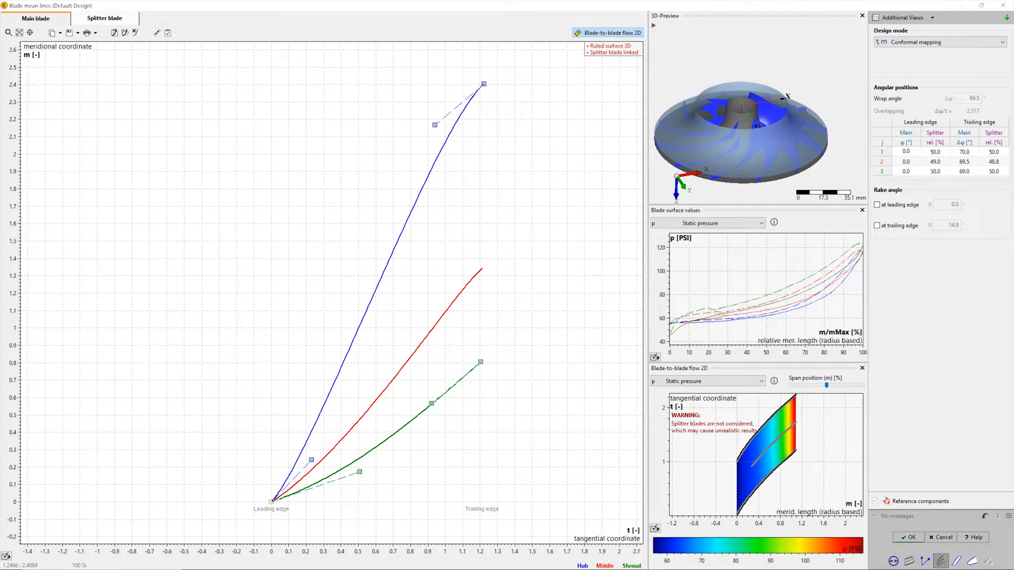
pyautogui.click(957, 561)
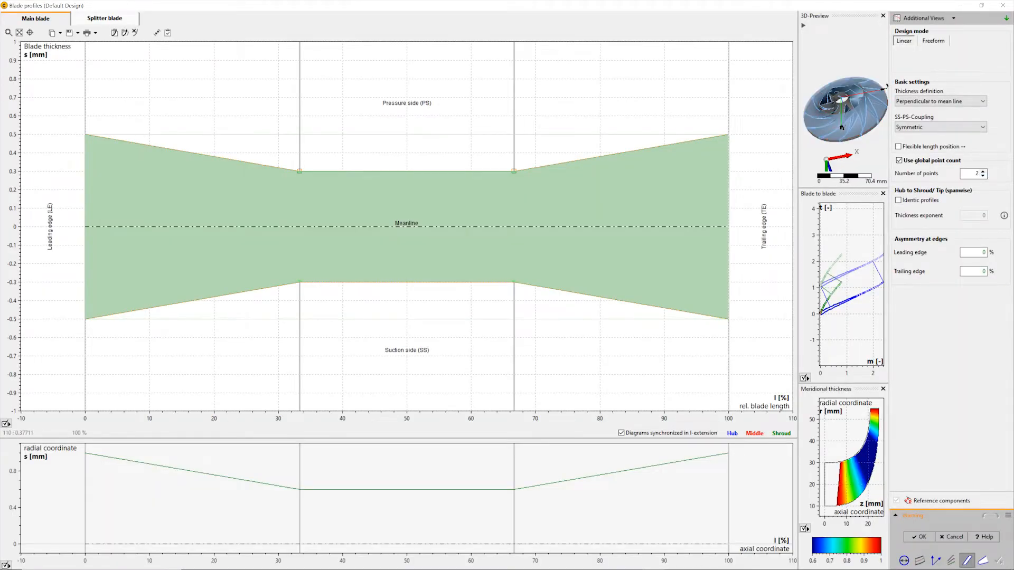
pyautogui.click(983, 172)
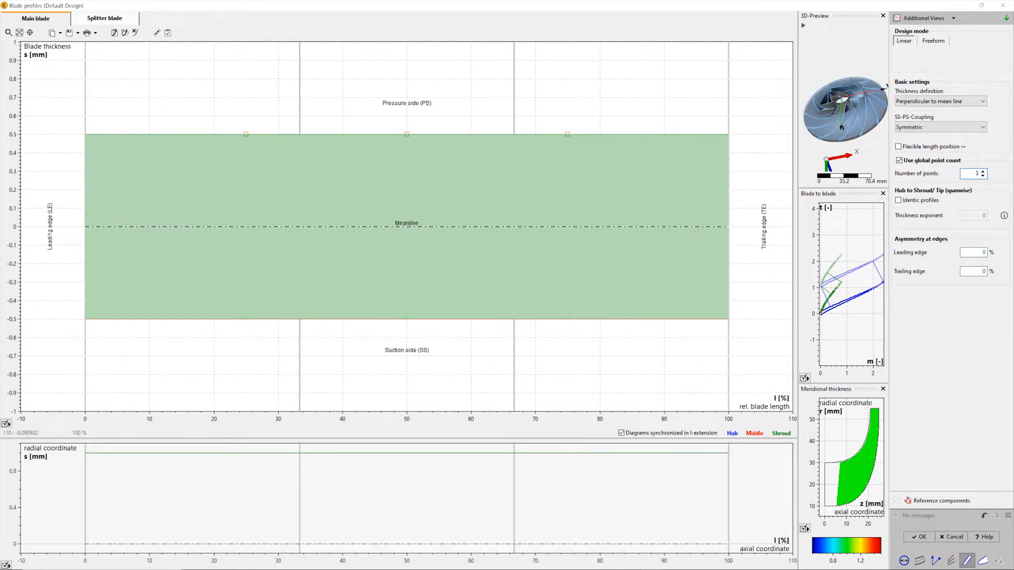
pyautogui.moveTo(798, 285); pyautogui.dragTo(702, 285)
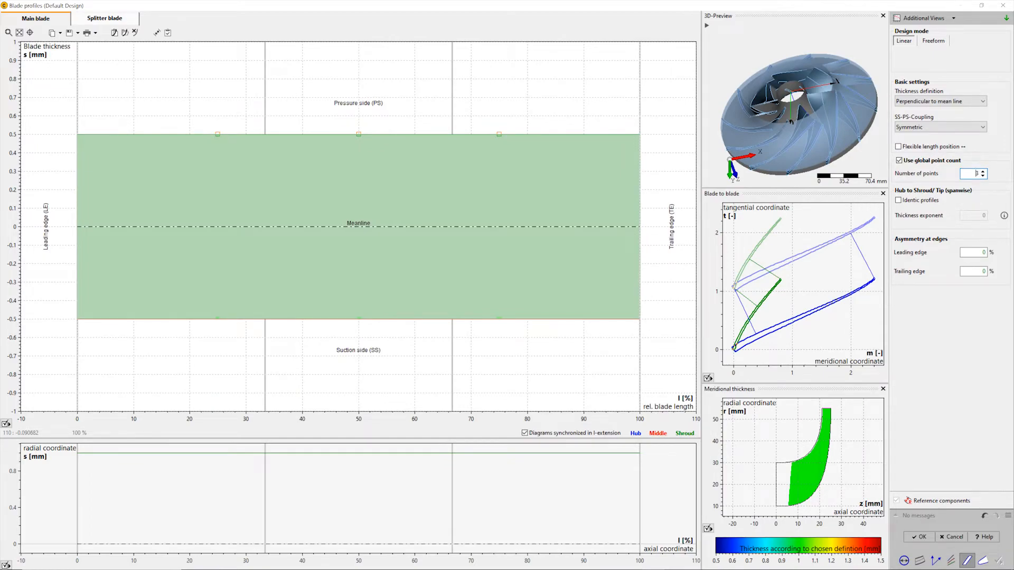
pyautogui.click(920, 537)
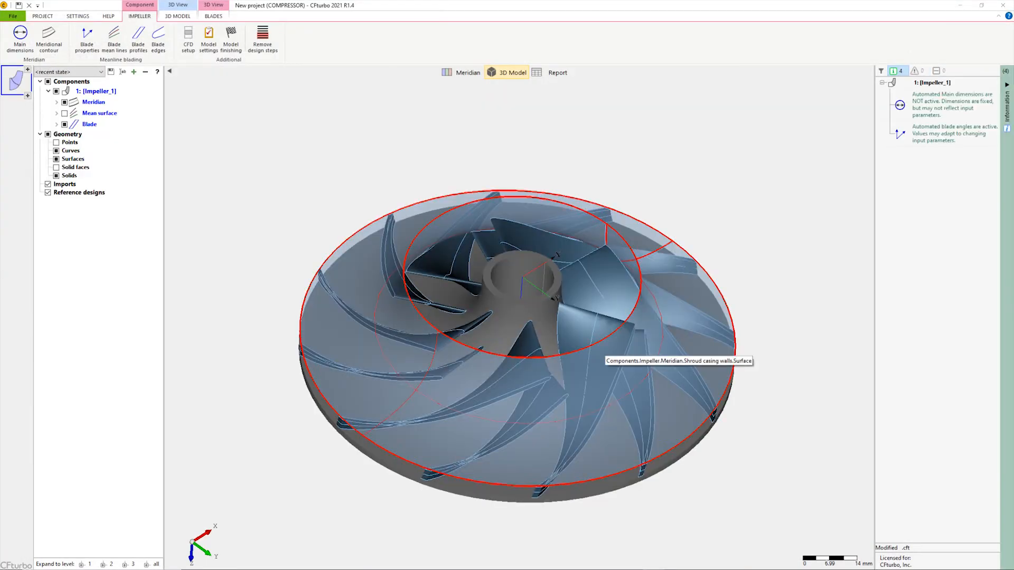
# Run the impeller's model finishing with solid trimming and a fillet radius at the hub
pyautogui.moveTo(632, 219); pyautogui.dragTo(570, 241)
pyautogui.moveTo(570, 241); pyautogui.dragTo(606, 224, button='middle')
pyautogui.scroll(1, 583, 232)
pyautogui.scroll(3, 504, 272)
pyautogui.moveTo(502, 270); pyautogui.dragTo(505, 273)
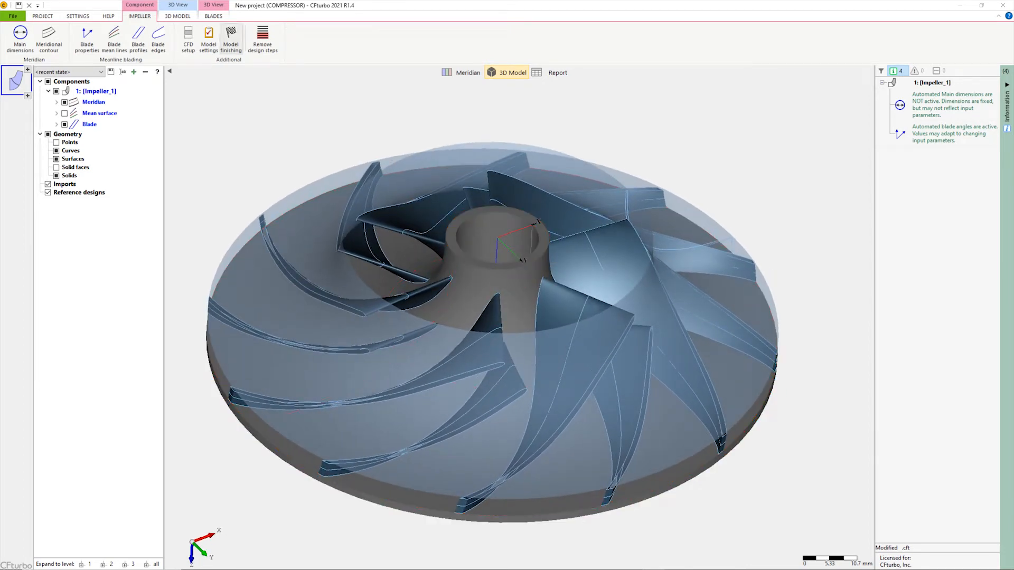
pyautogui.click(231, 36)
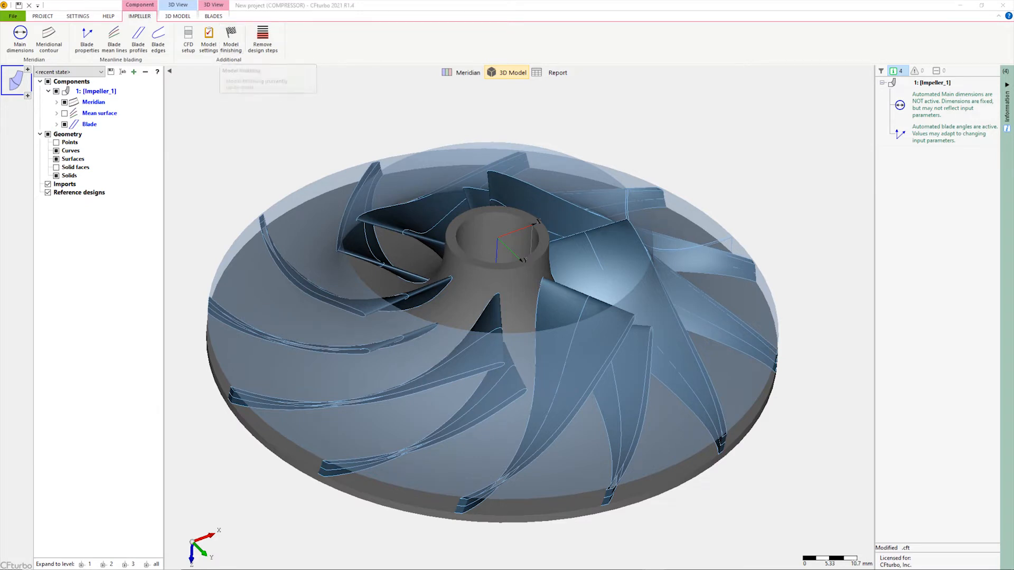
pyautogui.click(731, 328)
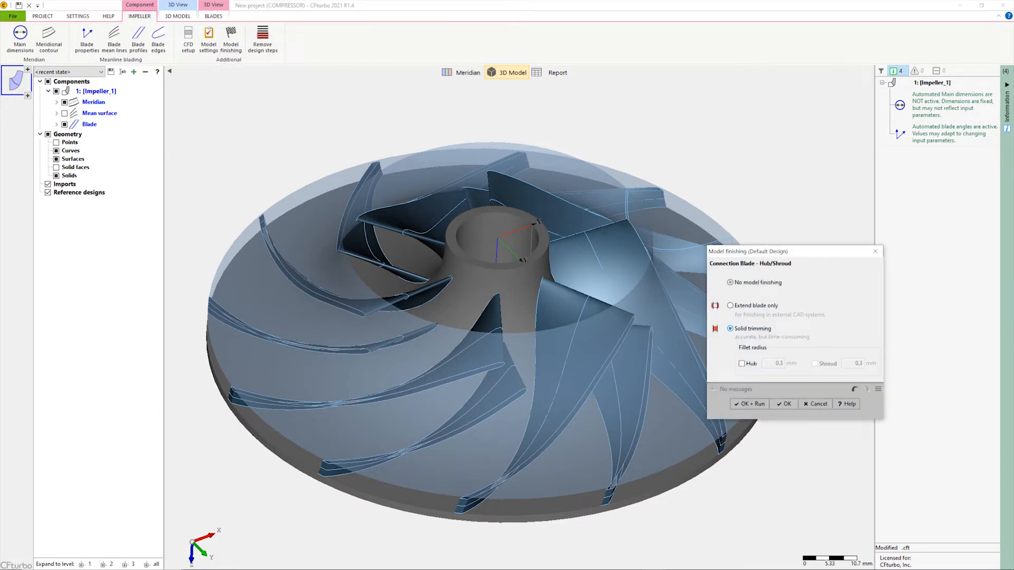
pyautogui.click(742, 364)
pyautogui.click(780, 363)
pyautogui.click(747, 404)
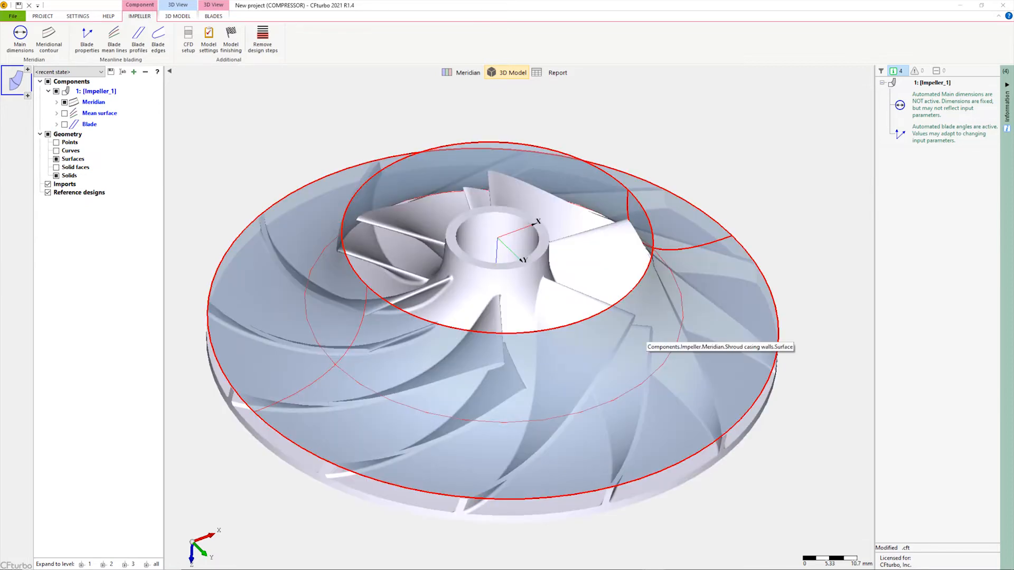
# Hide the surface of the meridian's shroud casing walls to expose the finished impeller solid
pyautogui.moveTo(642, 338); pyautogui.dragTo(596, 319)
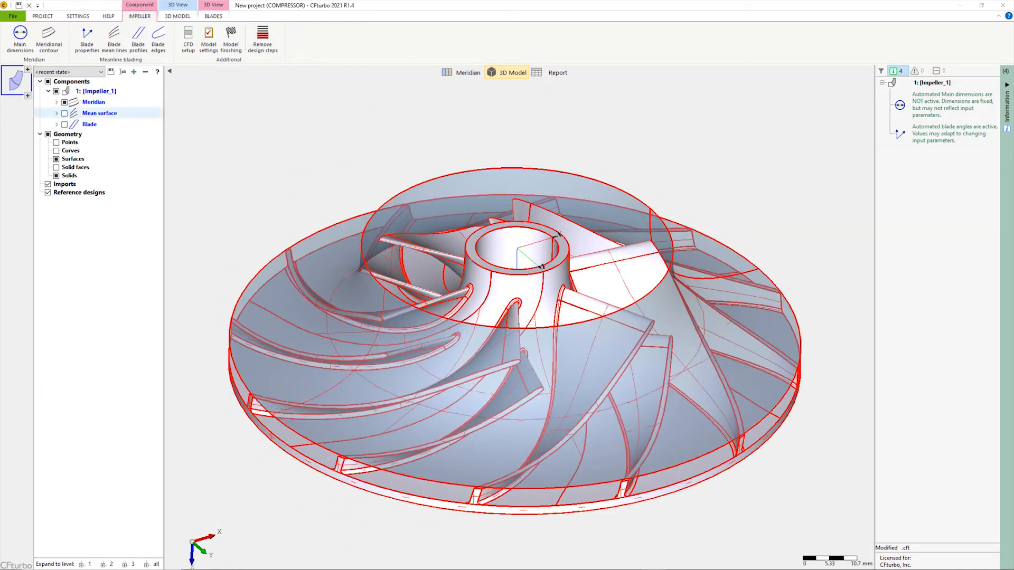
pyautogui.click(56, 102)
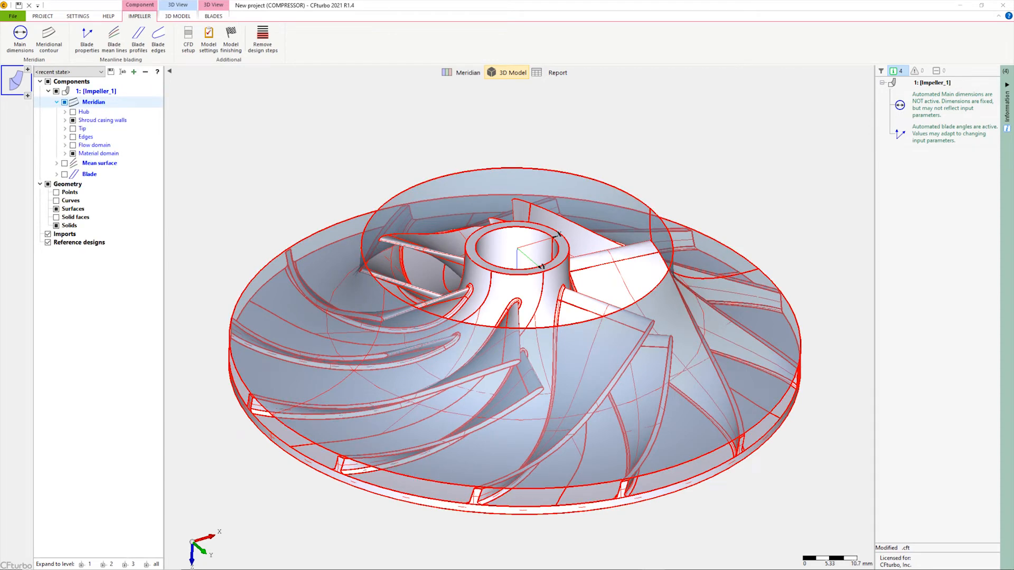
pyautogui.click(65, 120)
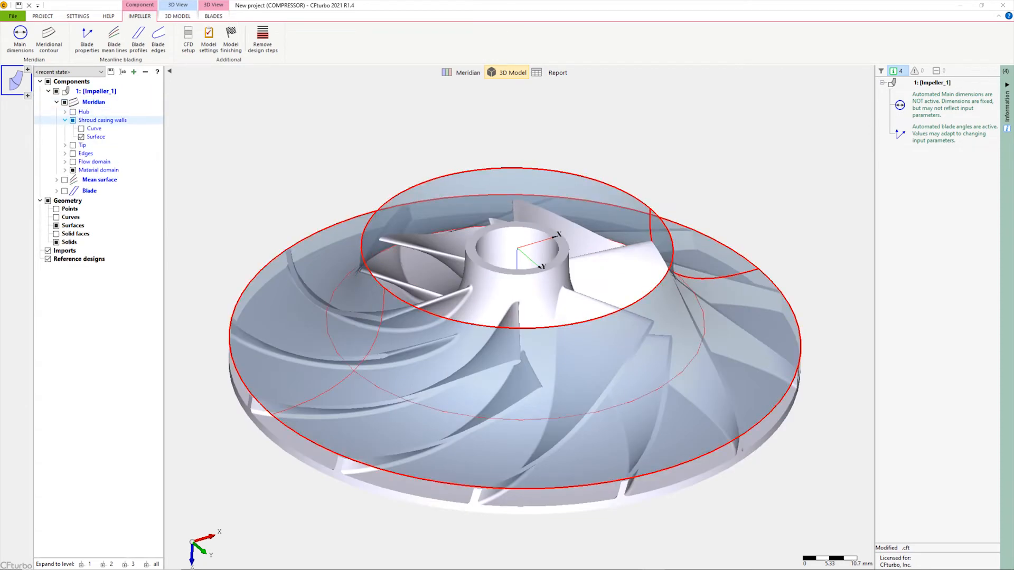
pyautogui.click(81, 137)
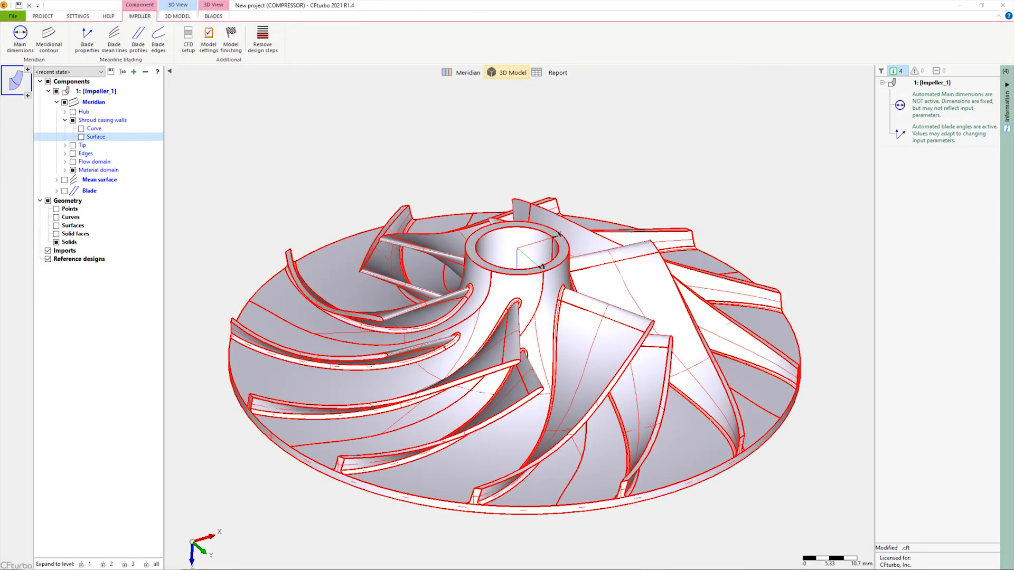
pyautogui.moveTo(529, 372)
pyautogui.mouseDown()
pyautogui.moveTo(526, 325)
pyautogui.moveTo(527, 389)
pyautogui.mouseUp()
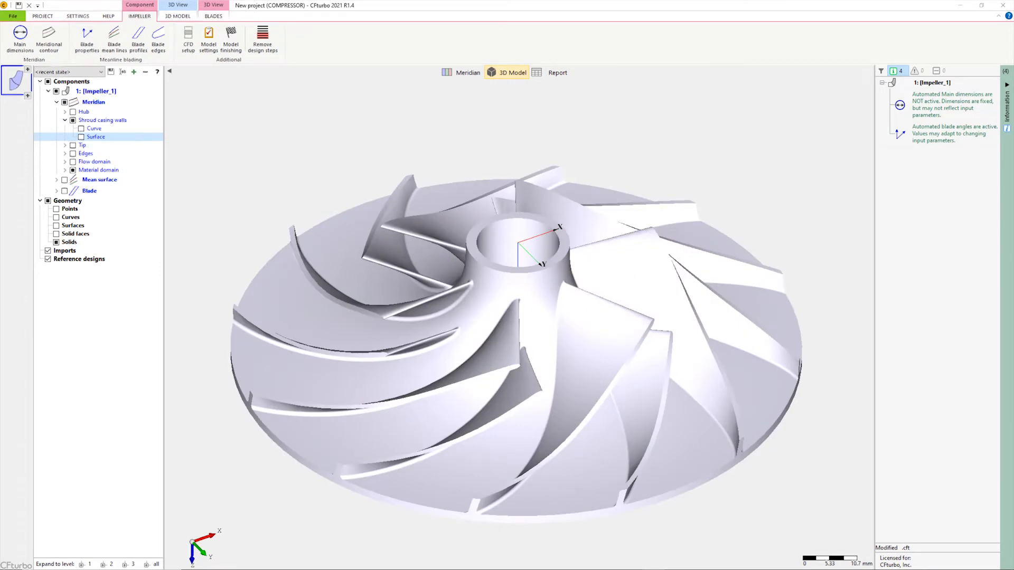
# Save the project as "RFCC R134a demo.cft" in the cad export RP folder
pyautogui.click(13, 16)
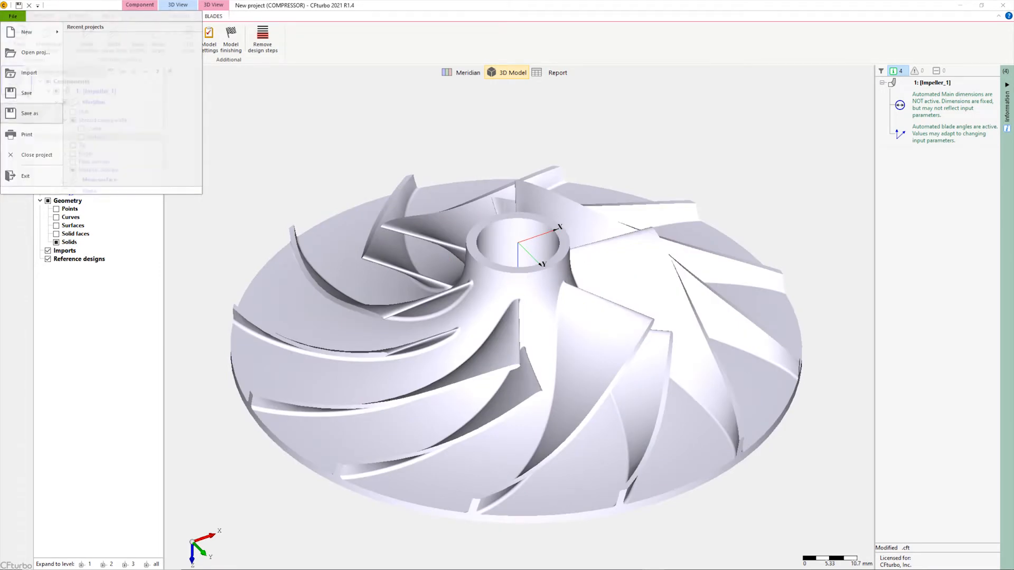
pyautogui.click(29, 113)
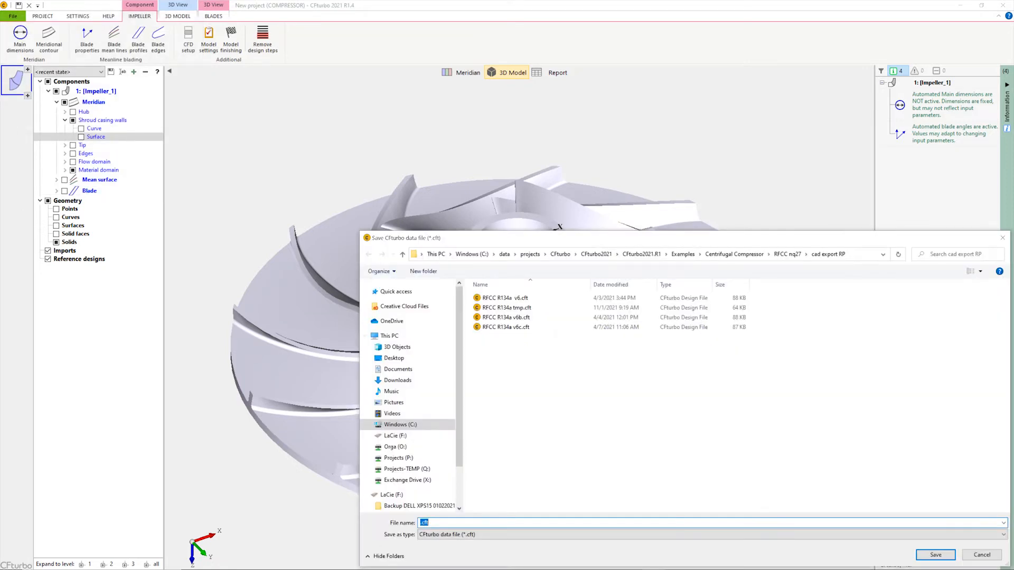
pyautogui.click(420, 523)
pyautogui.write('RFCC R134a demo')
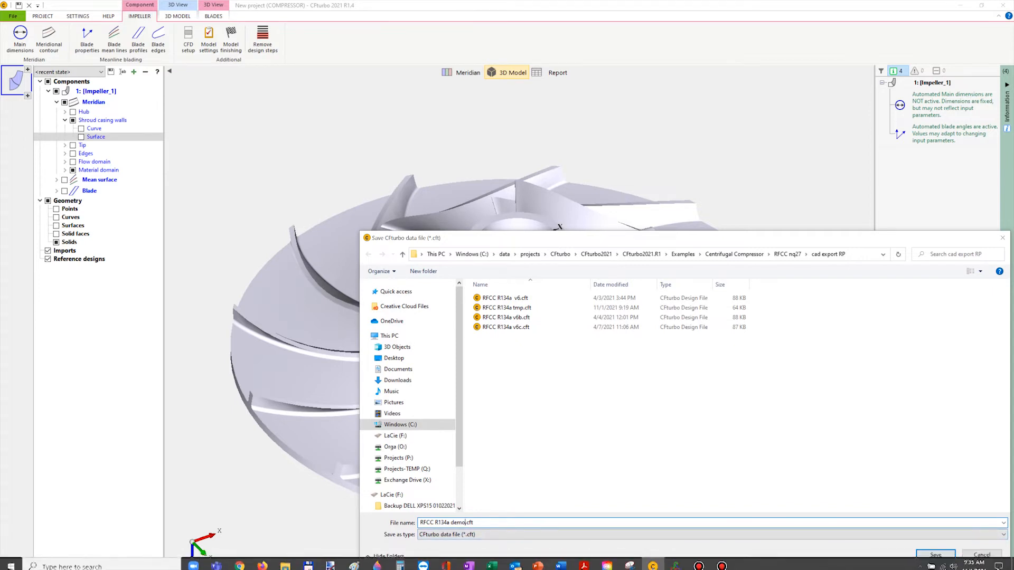
pyautogui.click(935, 556)
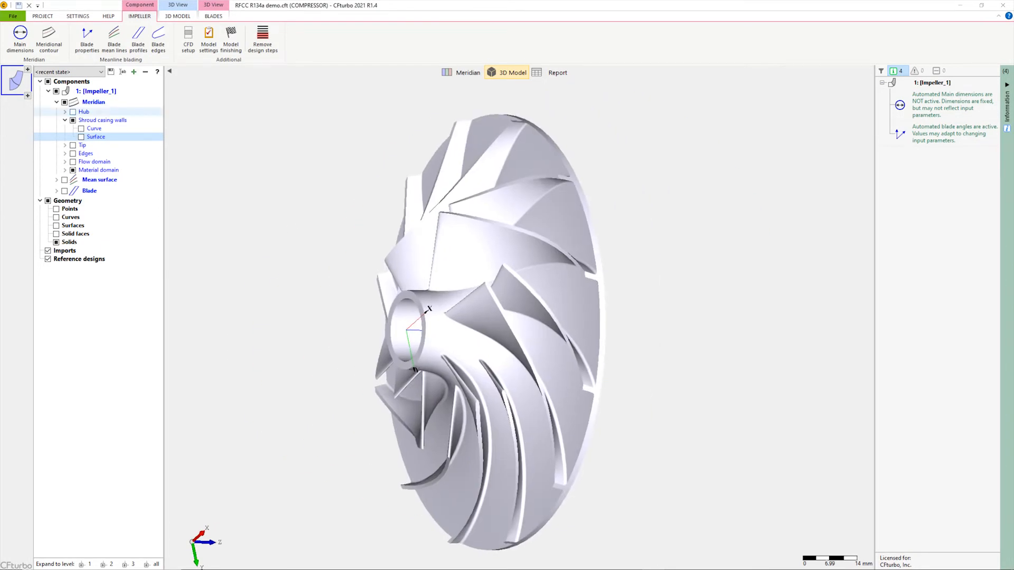
# Restore the Default display state of the 3D model and view the impeller from the inlet side
pyautogui.click(95, 71)
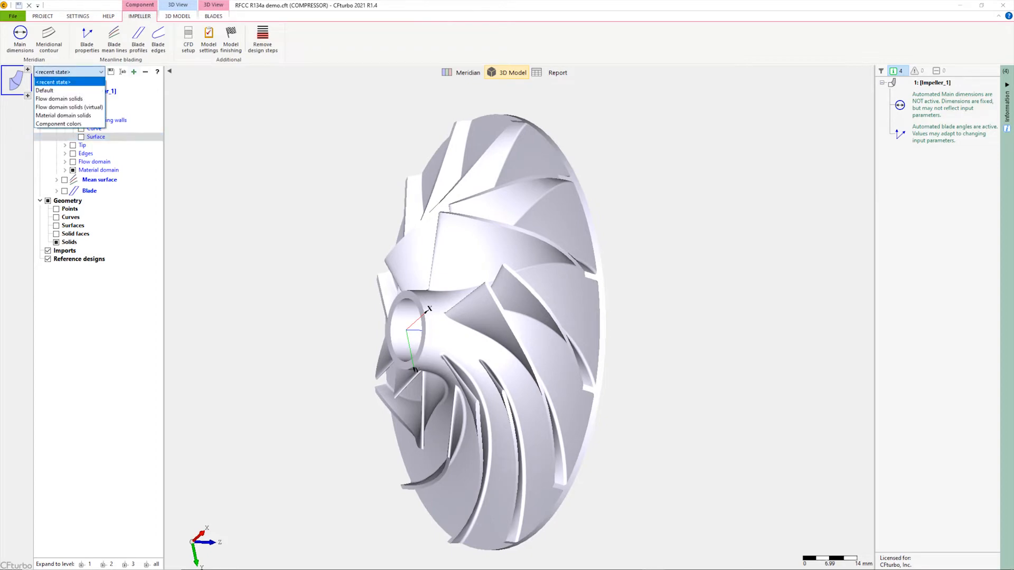
pyautogui.click(58, 90)
pyautogui.moveTo(253, 238); pyautogui.dragTo(354, 194)
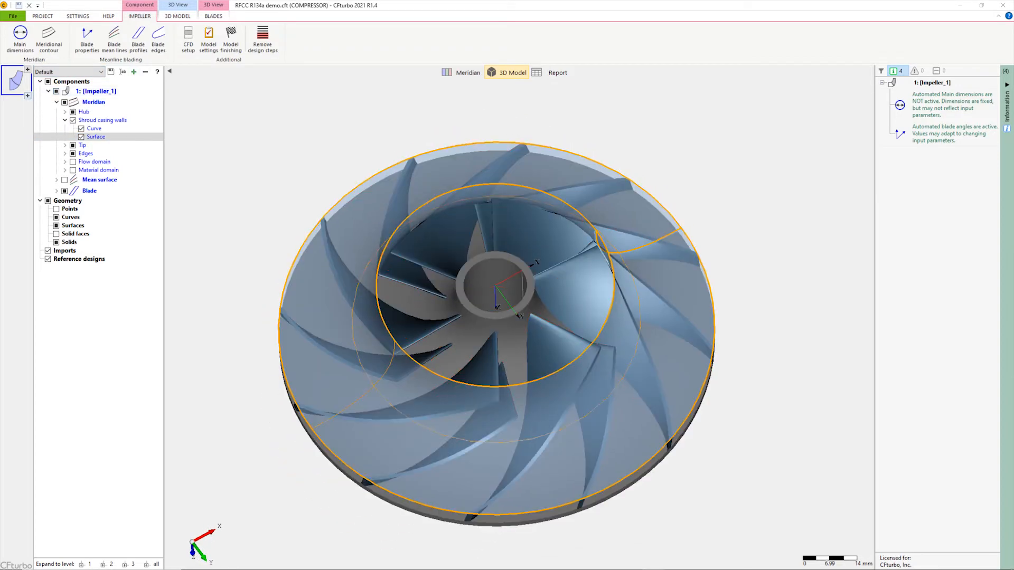
# Add a new volute after the impeller with a spiral inlet width of 4 mm and an inlet diameter of 120 mm
pyautogui.click(27, 96)
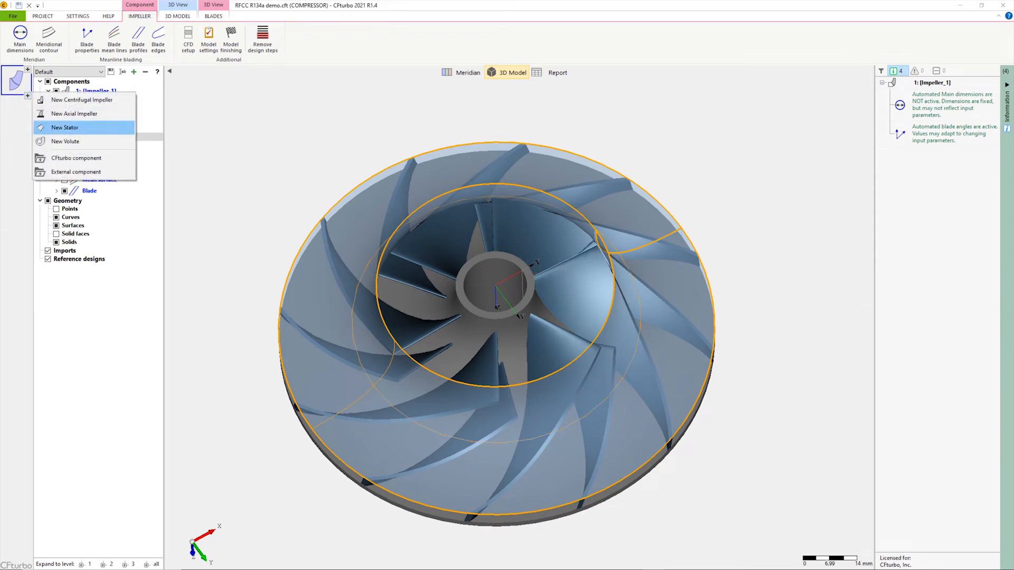
pyautogui.click(65, 141)
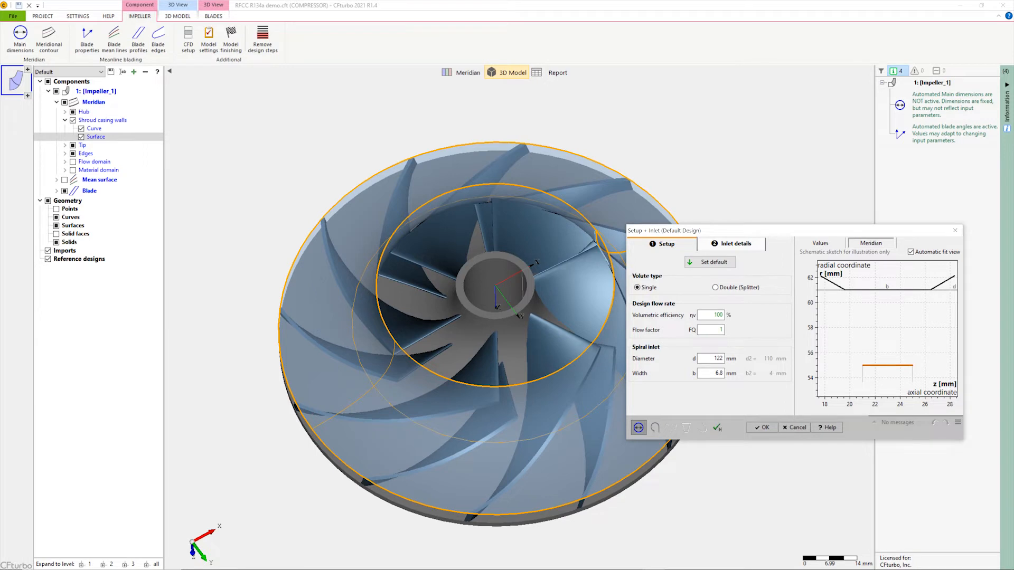
pyautogui.click(712, 374)
pyautogui.write('4')
pyautogui.click(723, 359)
pyautogui.moveTo(724, 359); pyautogui.dragTo(719, 358)
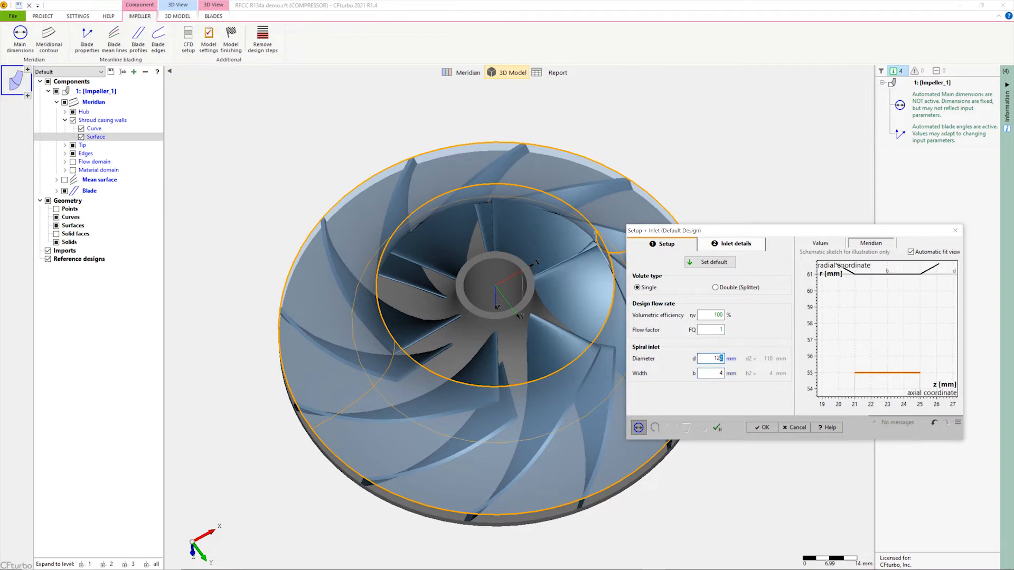
pyautogui.write('0')
pyautogui.click(721, 374)
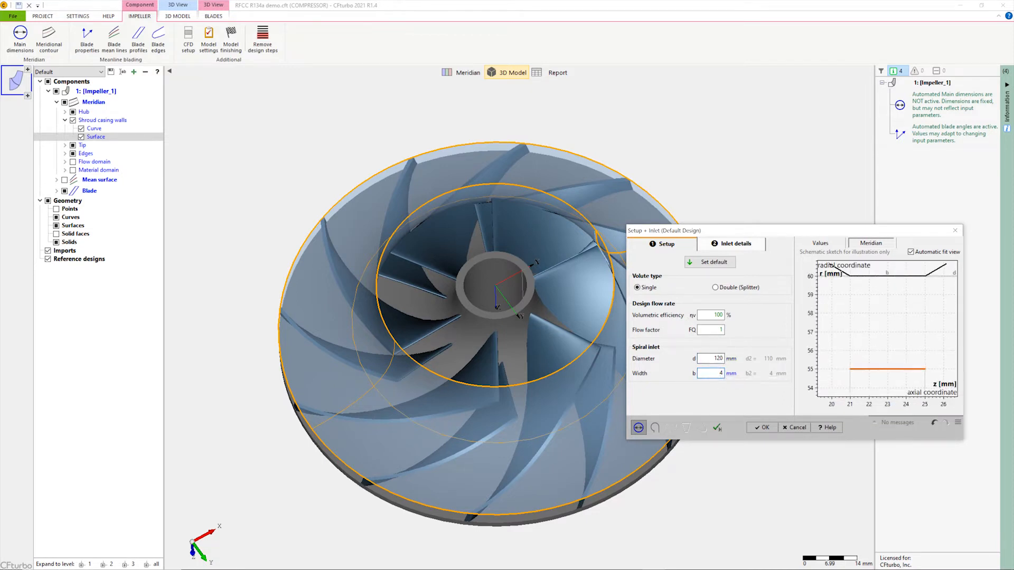
# Review the volute's inlet details, calculated spiral inlet values and meridional sketch
pyautogui.click(736, 244)
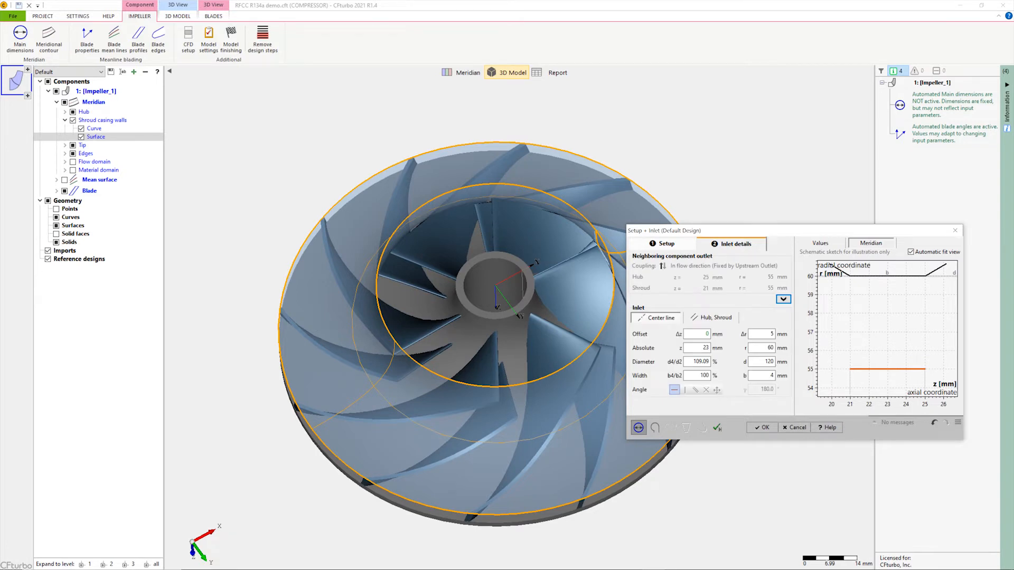
pyautogui.click(662, 244)
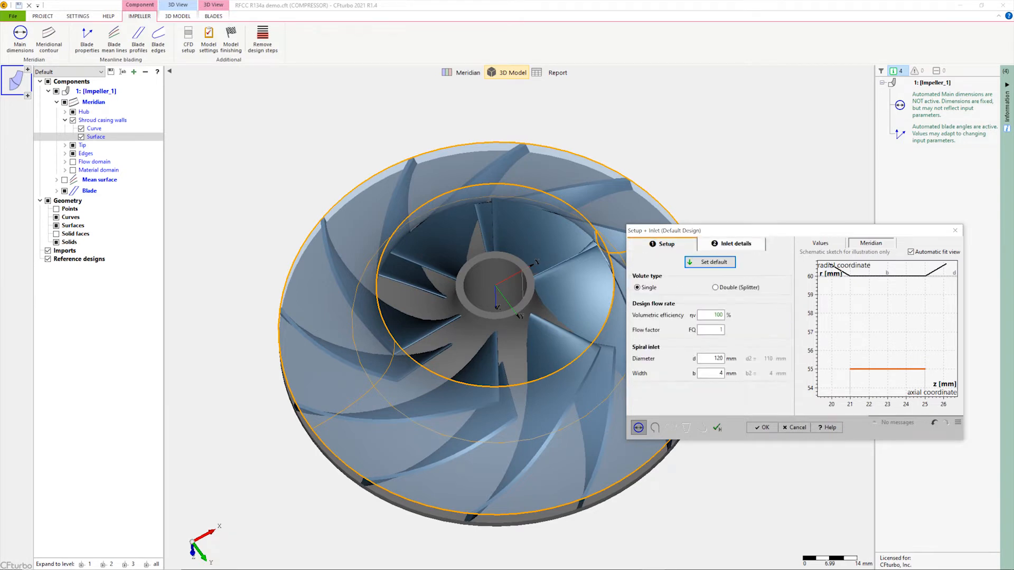
pyautogui.click(820, 243)
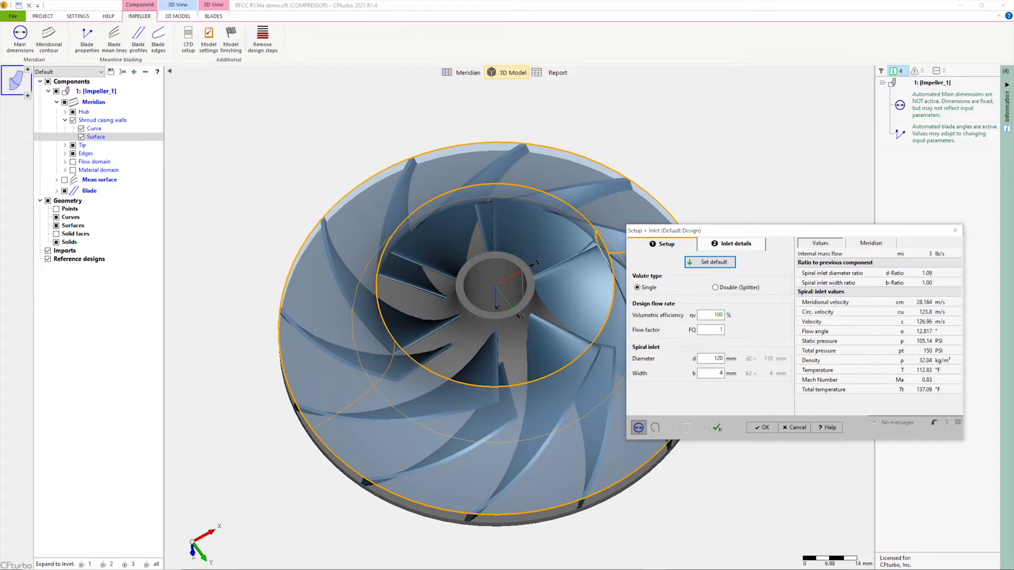
pyautogui.click(871, 243)
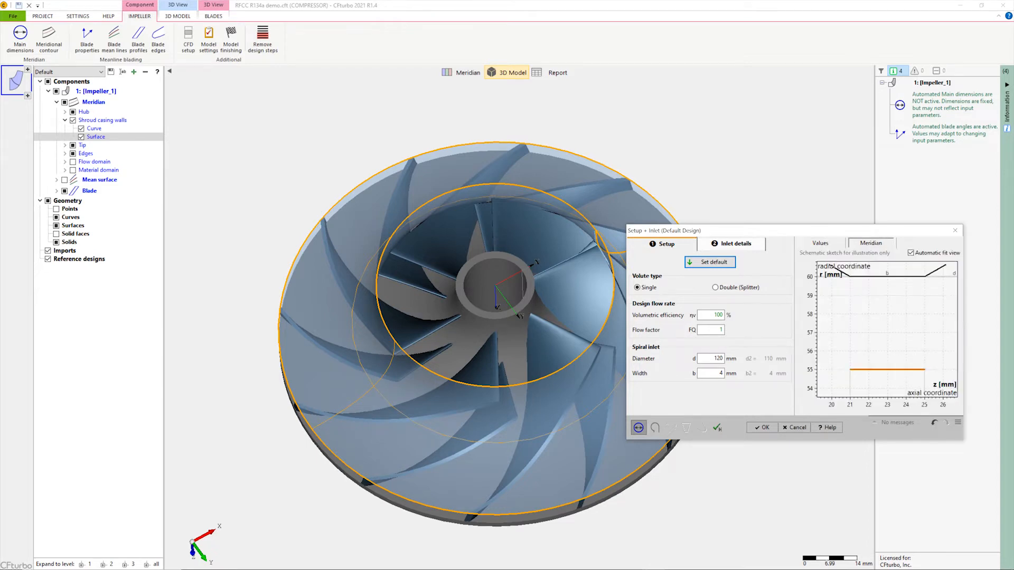
pyautogui.click(732, 244)
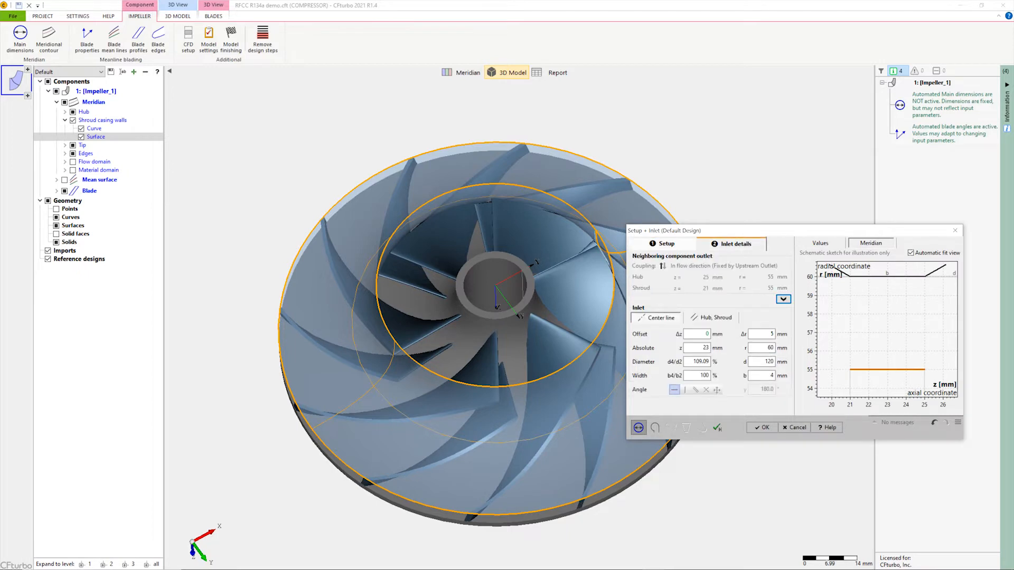
# In the volute's cross section, review the shroud-side shape options and set the hub side to Line Segments
pyautogui.click(655, 428)
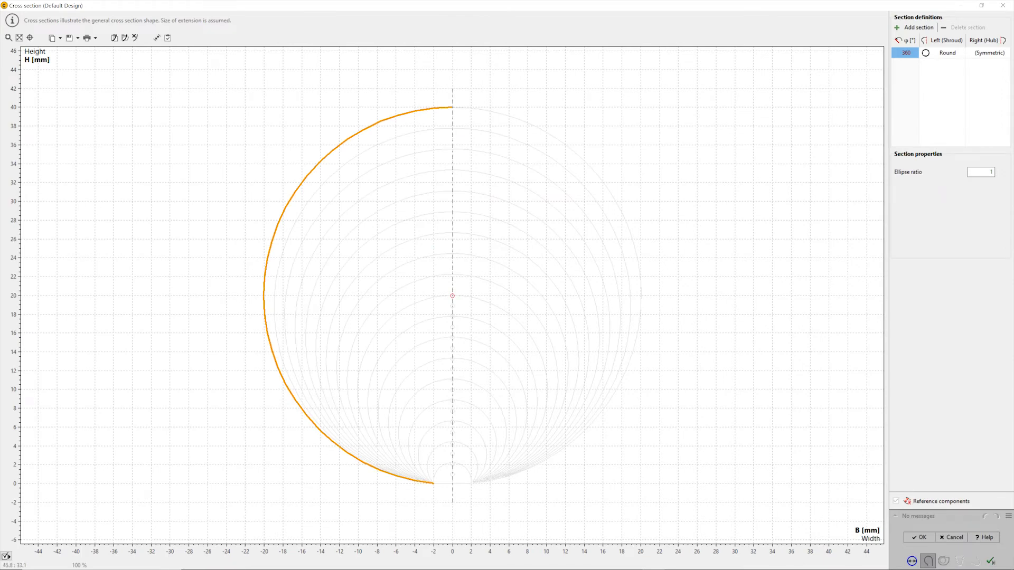
pyautogui.click(947, 52)
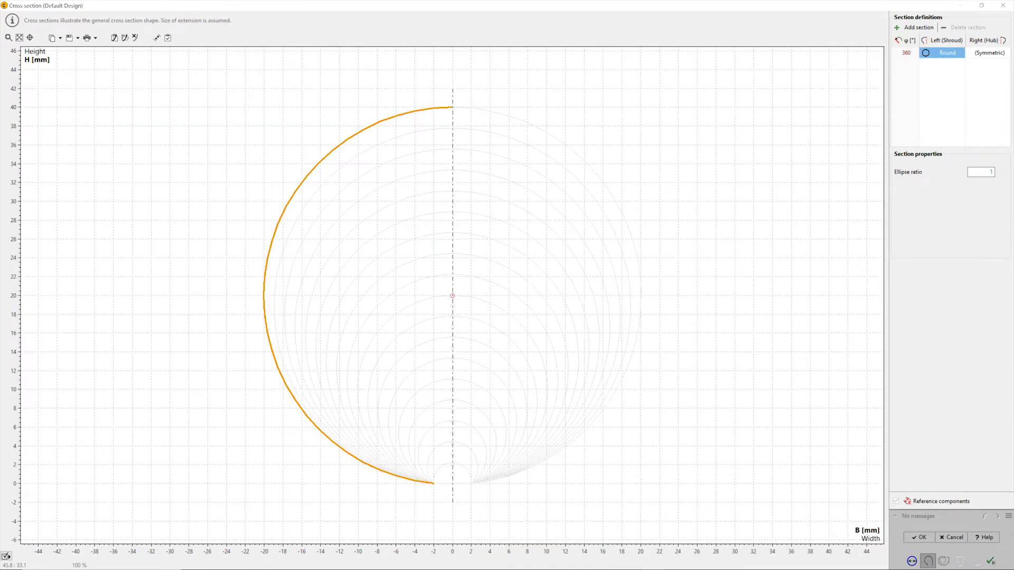
pyautogui.click(947, 53)
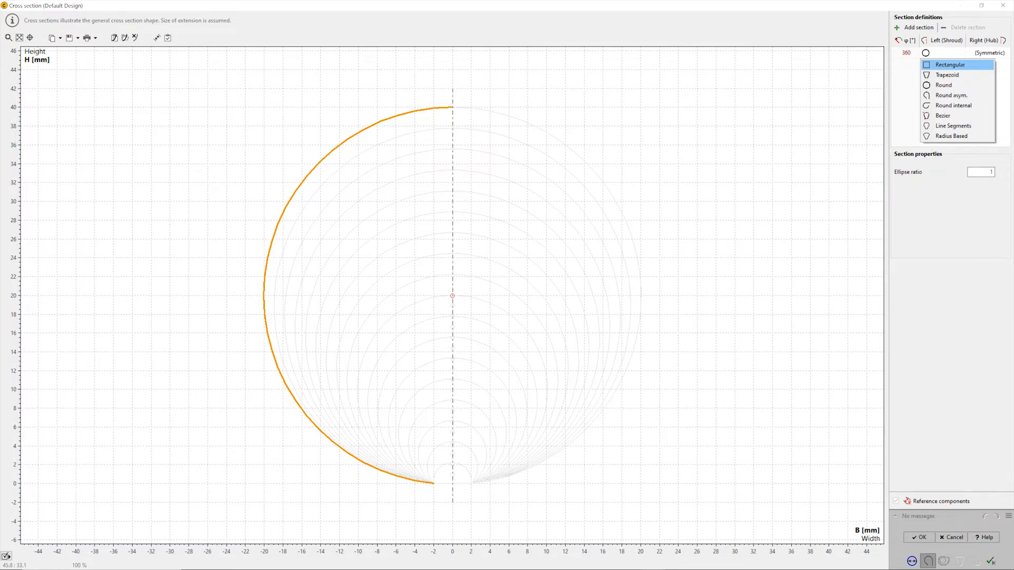
pyautogui.click(867, 85)
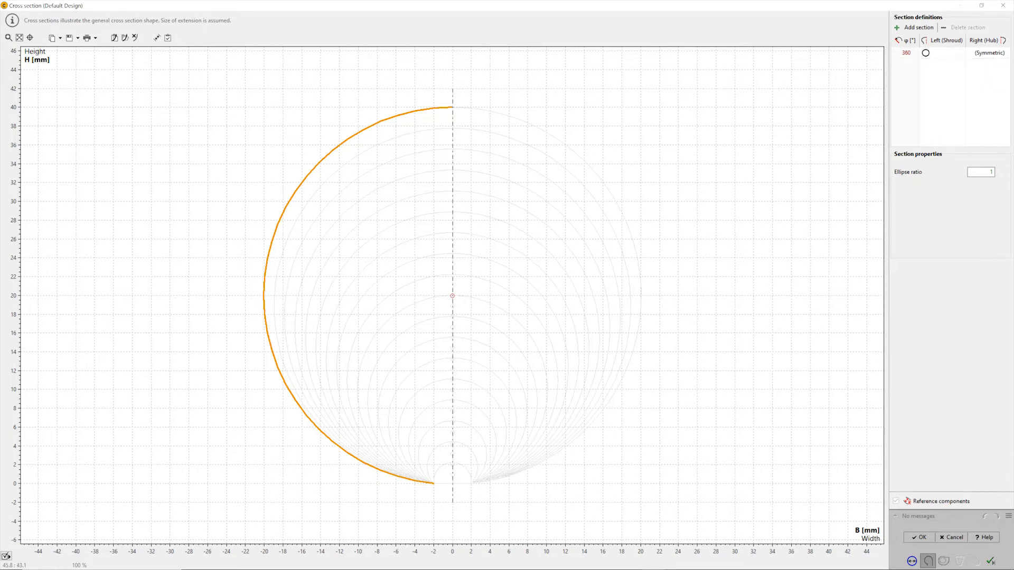
pyautogui.click(989, 53)
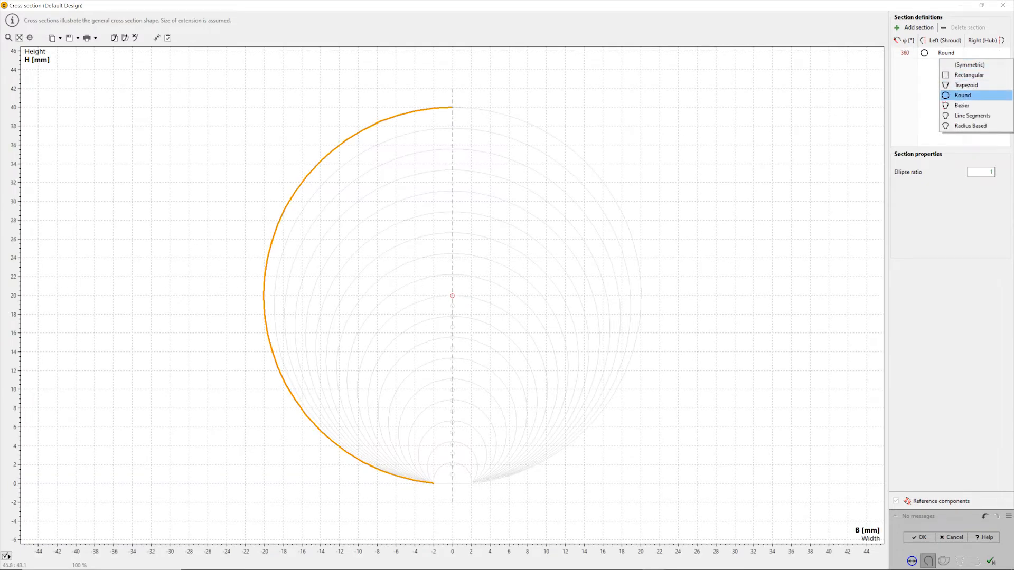
pyautogui.click(972, 115)
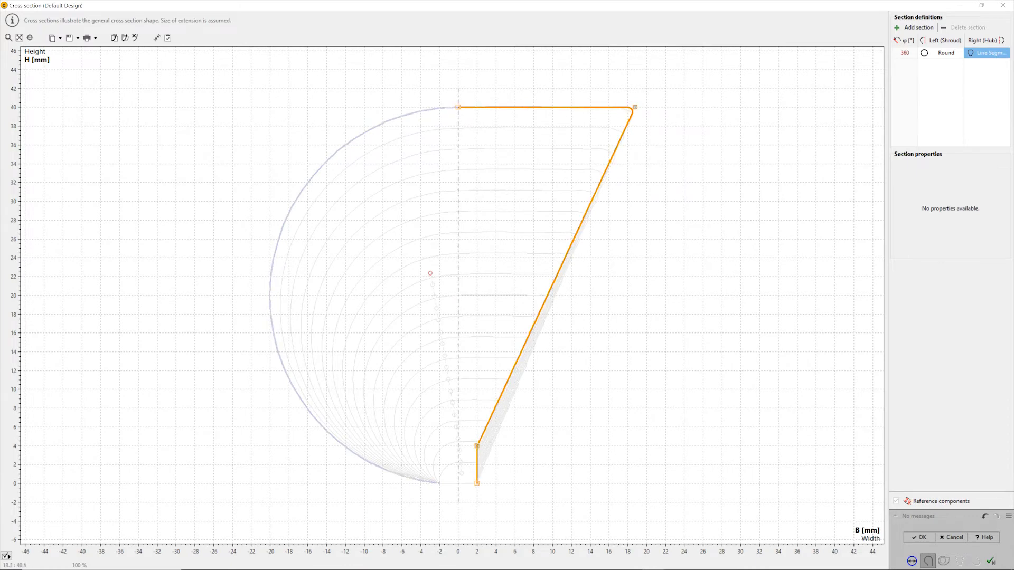
# Move the hub side's upper corner point in to about 2 mm width and set the round shroud side's ellipse ratio to 2
pyautogui.moveTo(635, 107); pyautogui.dragTo(477, 107)
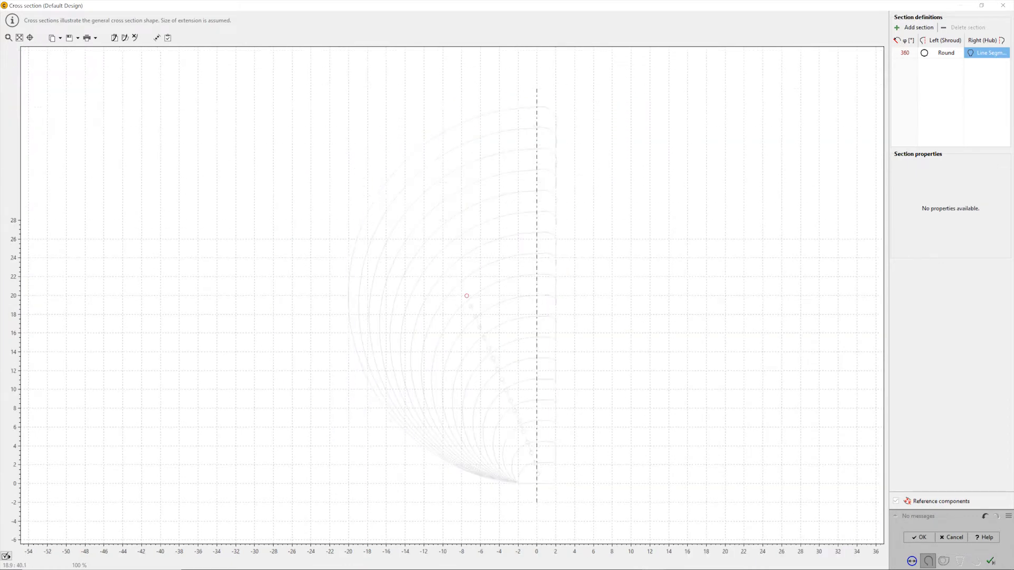
pyautogui.click(945, 52)
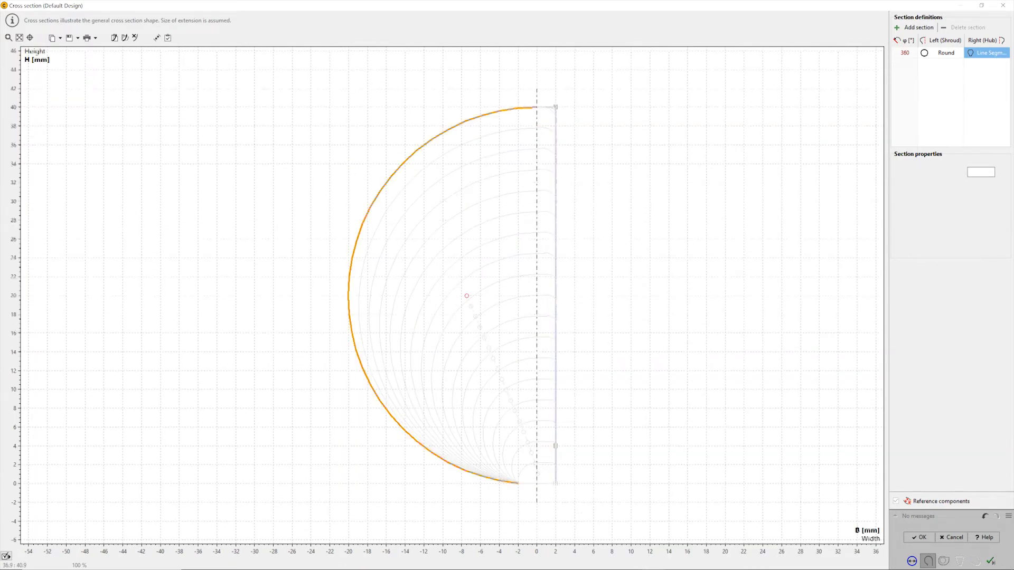
pyautogui.click(981, 172)
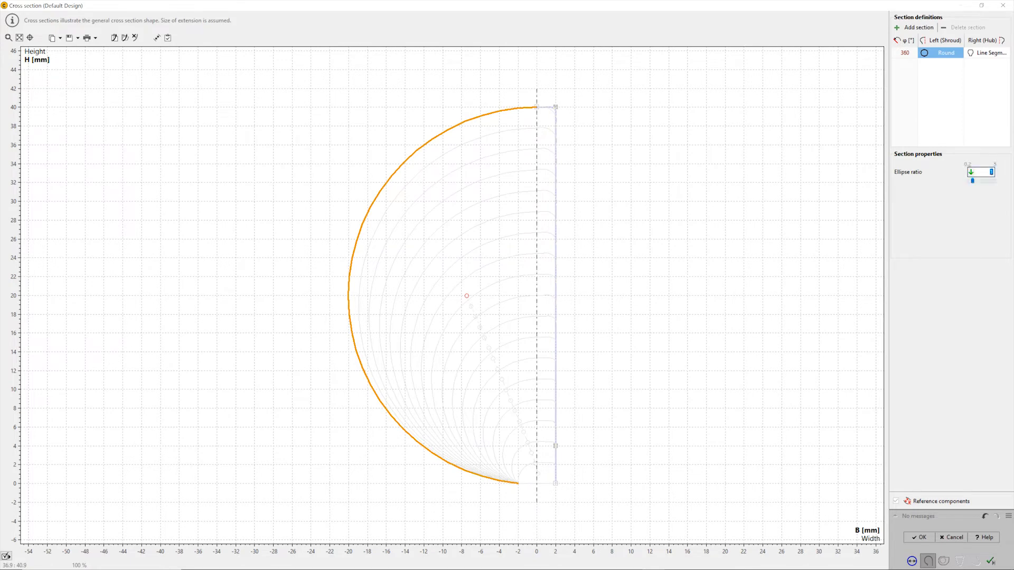
pyautogui.write('2')
pyautogui.press('Return')
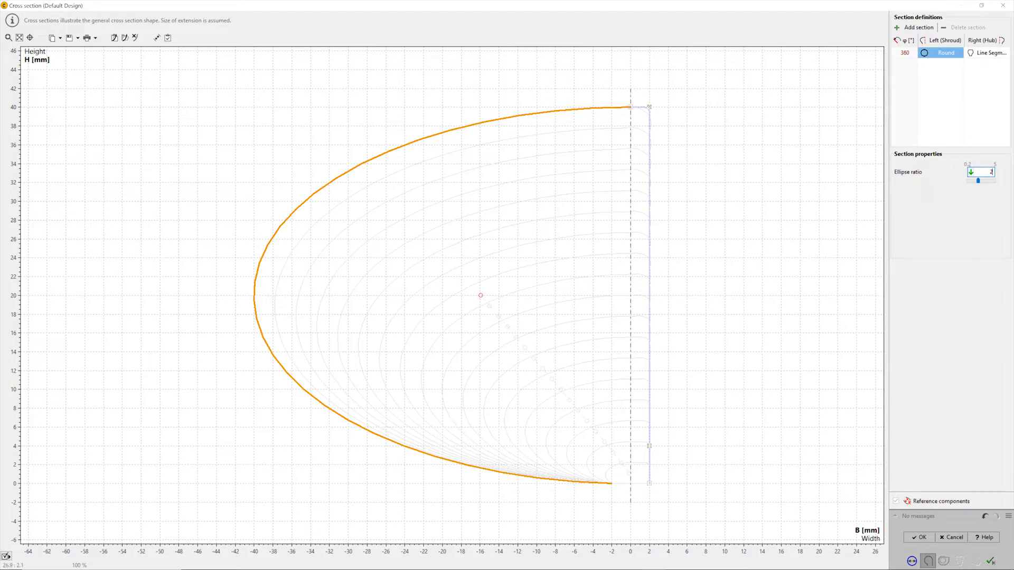
# Set the swirl exponent of the volute's spiral areas to 2 with the Pfleiderer design theory
pyautogui.click(944, 561)
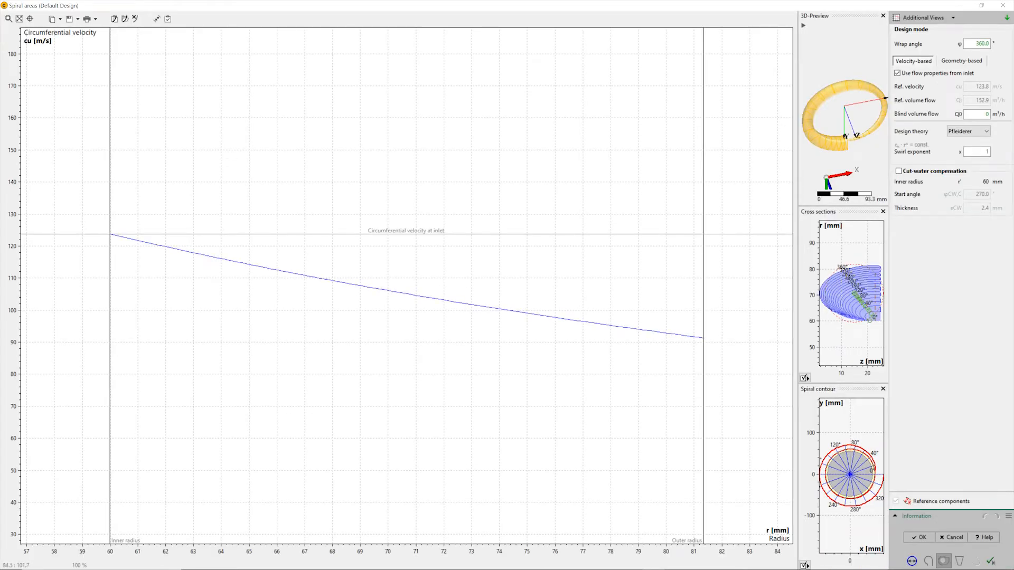
pyautogui.moveTo(796, 305); pyautogui.dragTo(599, 305)
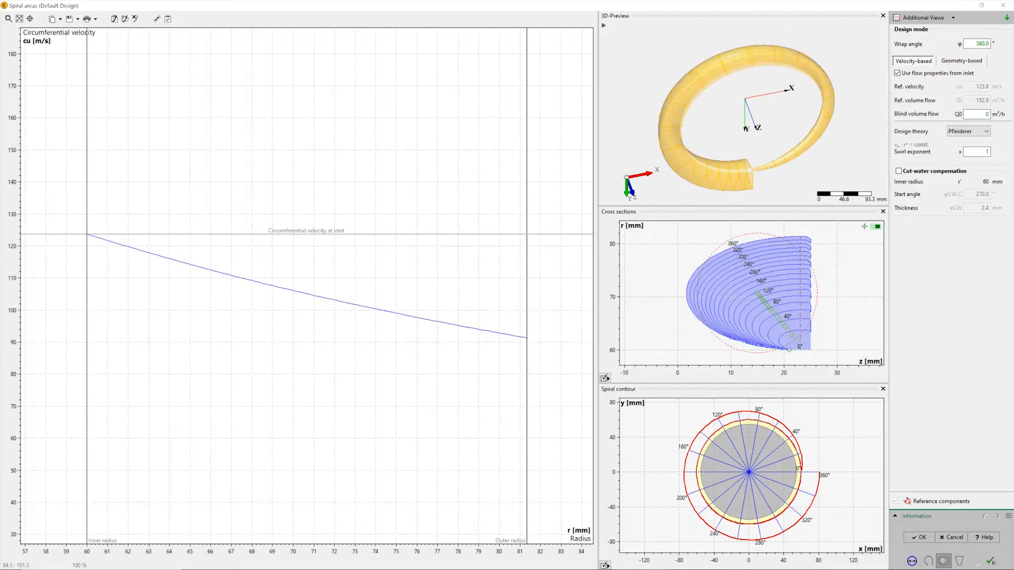
pyautogui.moveTo(748, 175); pyautogui.dragTo(744, 116)
pyautogui.scroll(5, 719, 96)
pyautogui.moveTo(814, 151); pyautogui.dragTo(815, 154)
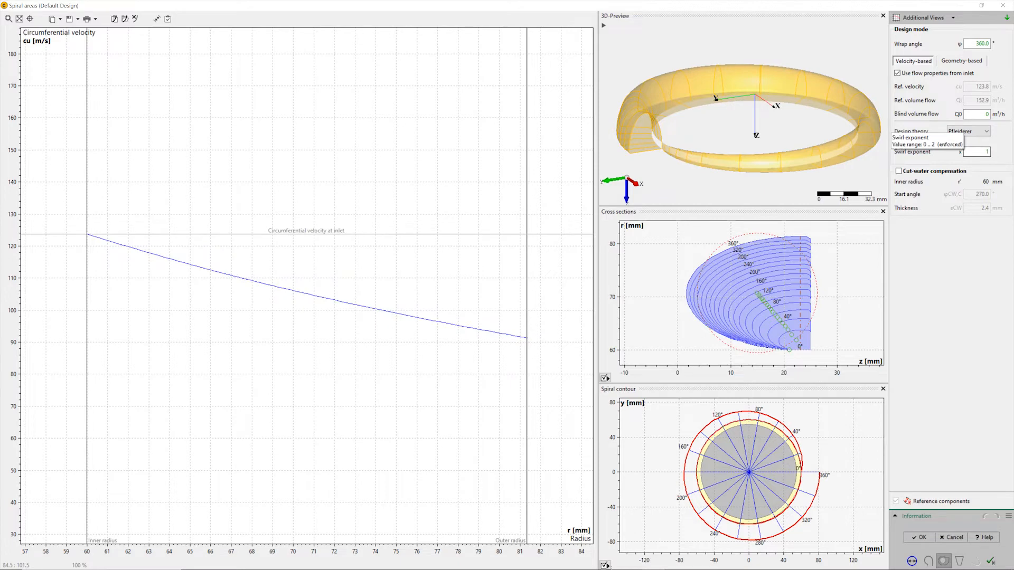
pyautogui.click(986, 151)
pyautogui.write('2')
pyautogui.press('Return')
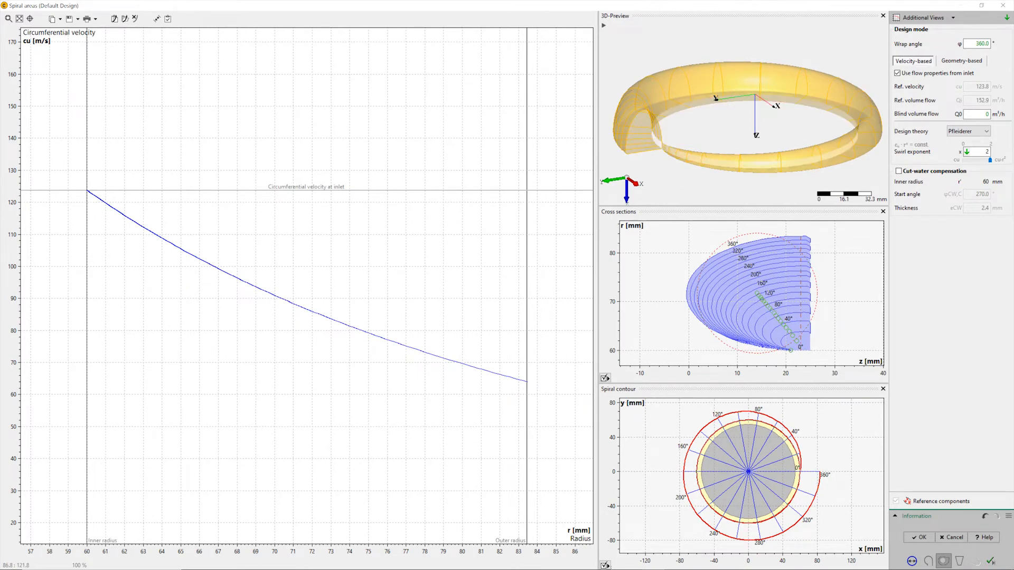
# Enable cut-water compensation for the spiral areas and compare the geometry-based design mode with the velocity-based one
pyautogui.press('Tab')
pyautogui.press('space')
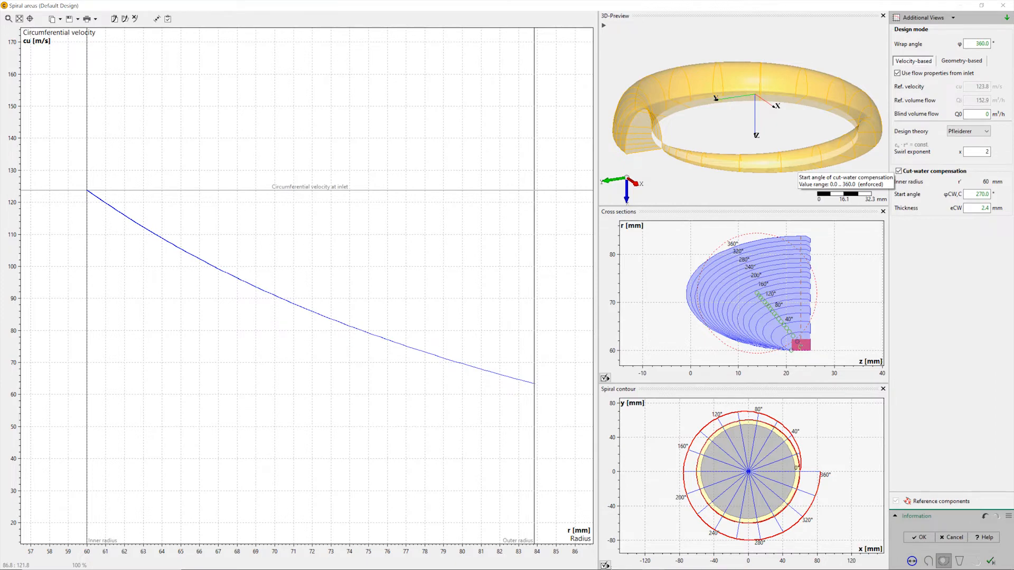
pyautogui.click(962, 60)
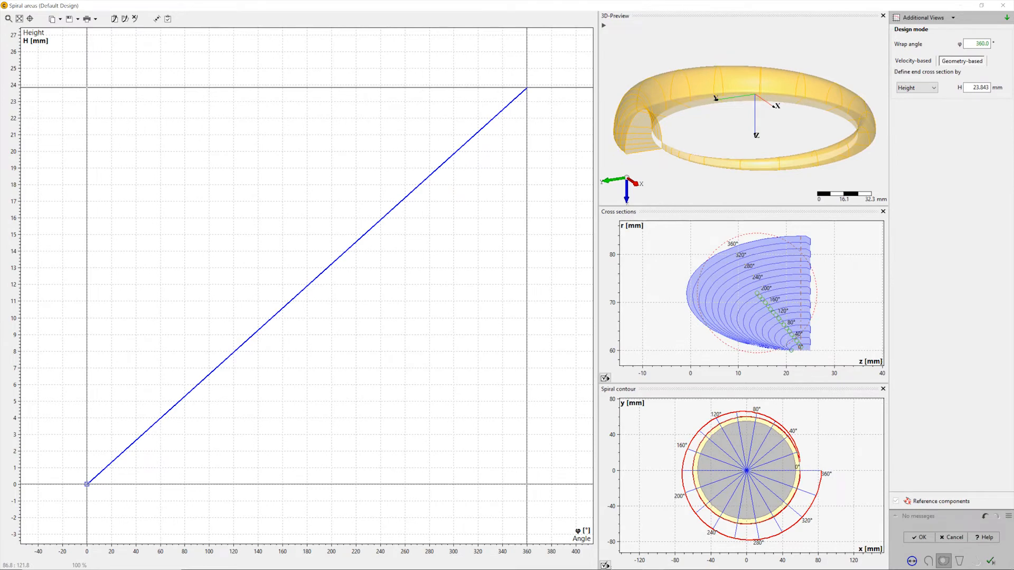
pyautogui.click(913, 61)
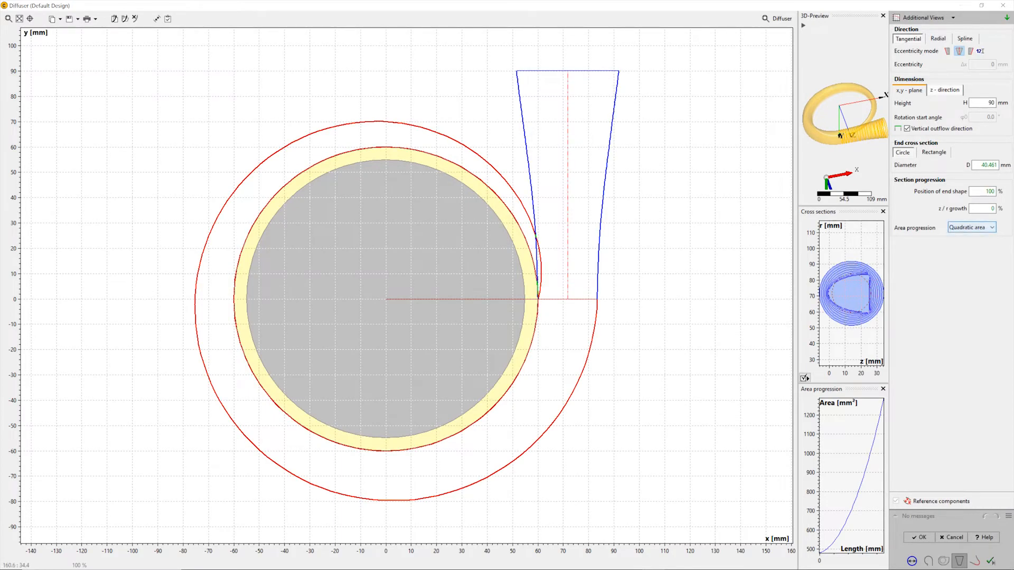
# Enlarge the diffuser's additional views and set its area progression to Linear area
pyautogui.moveTo(796, 285); pyautogui.dragTo(692, 285)
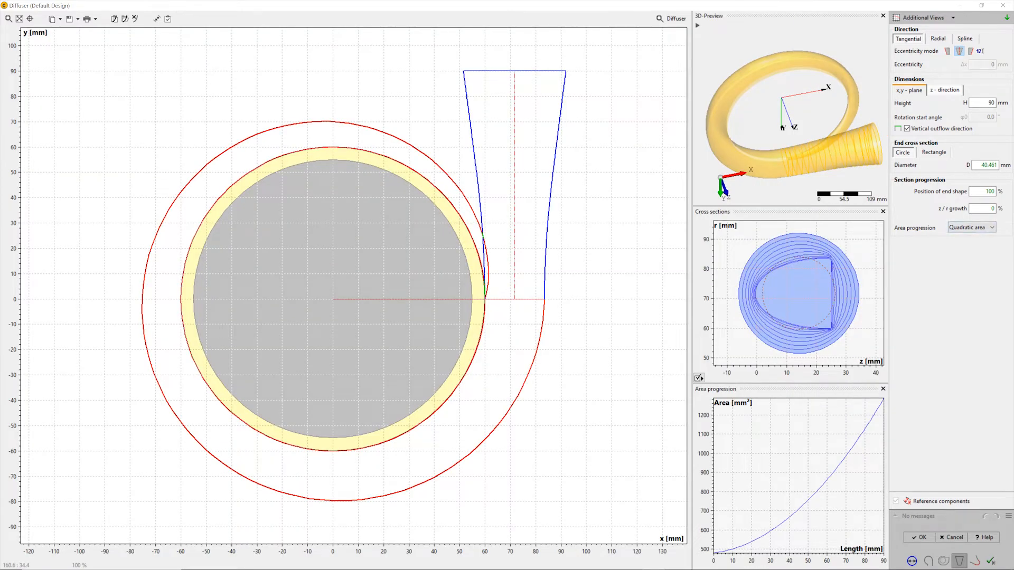
pyautogui.click(972, 227)
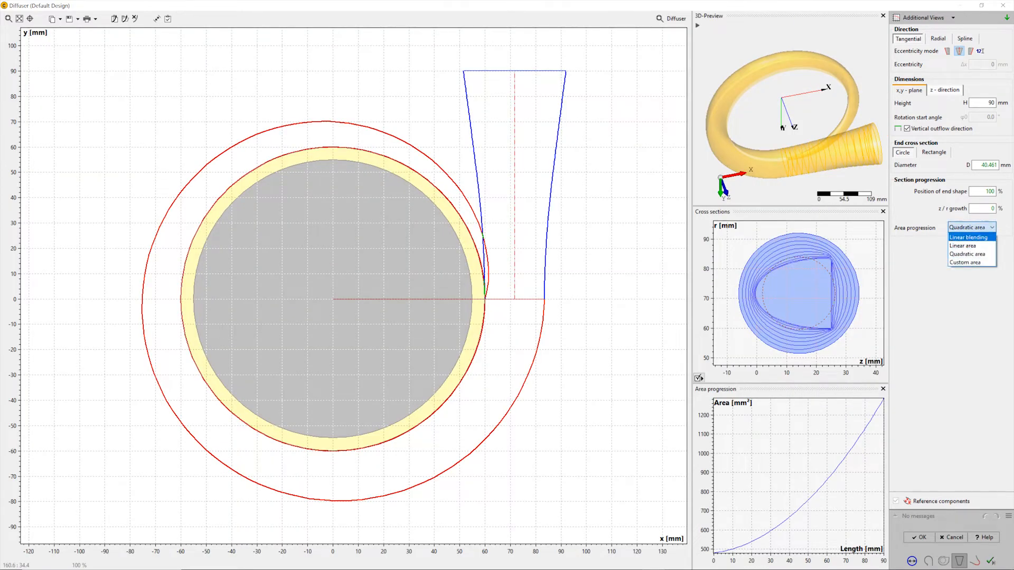
pyautogui.click(962, 246)
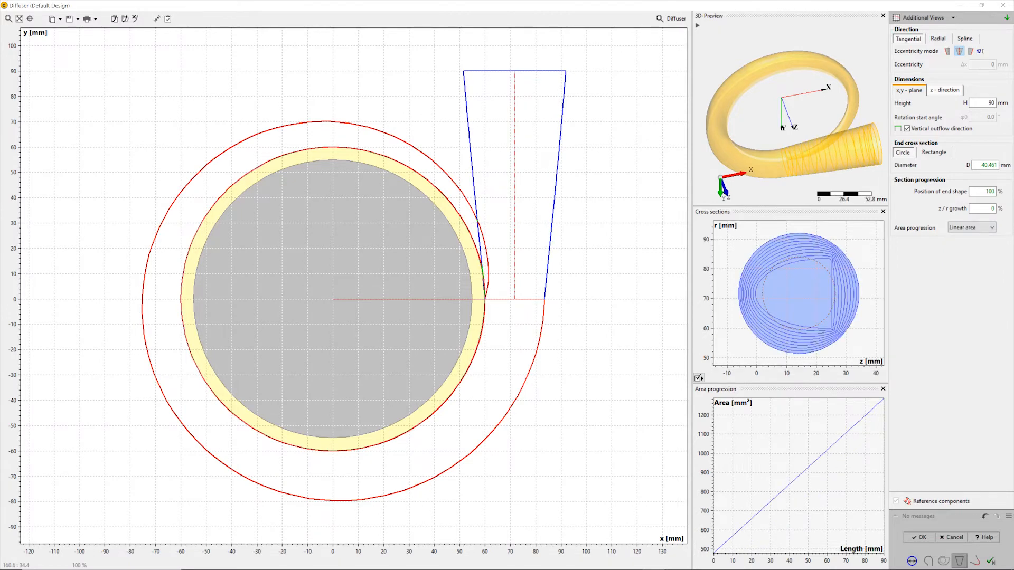
# Set the diffuser's height to 100 mm and the diameter of its circular end cross section to 40 mm
pyautogui.moveTo(988, 103); pyautogui.dragTo(995, 103)
pyautogui.write('100')
pyautogui.press('Tab')
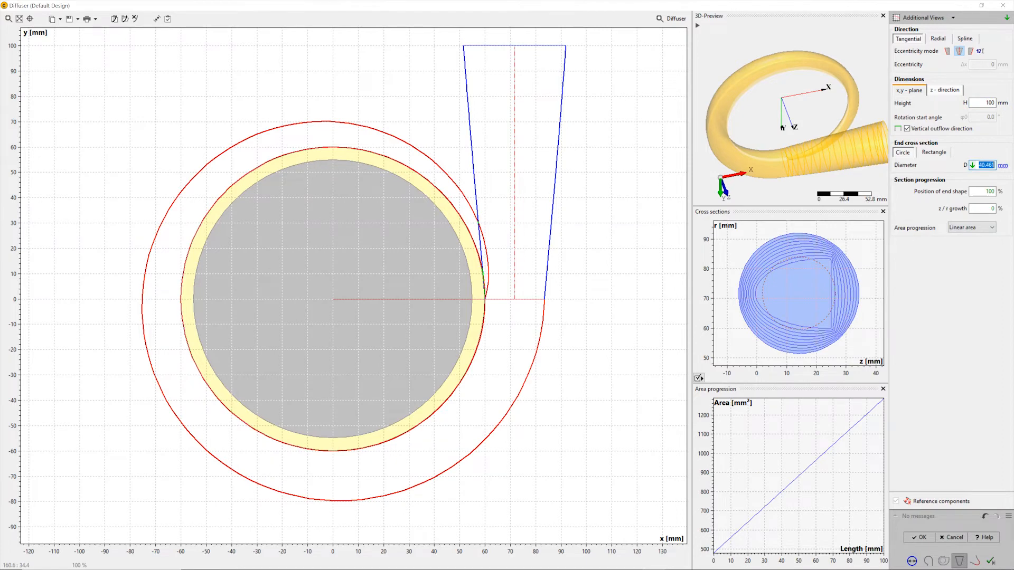
pyautogui.write('40')
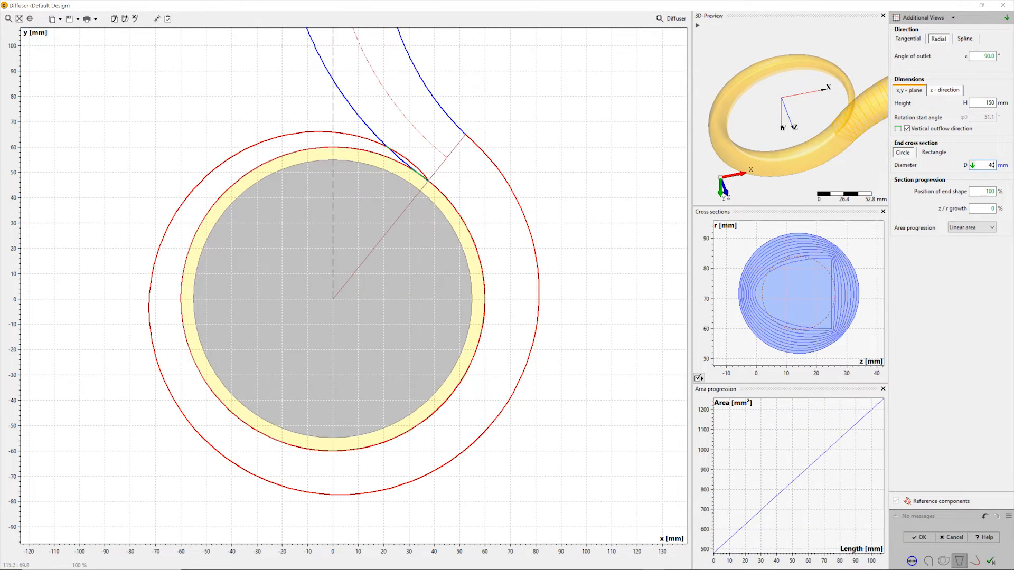
# Examine the diffuser outline with the radial and spline directions and return to the tangential direction
pyautogui.rightClick(581, 110)
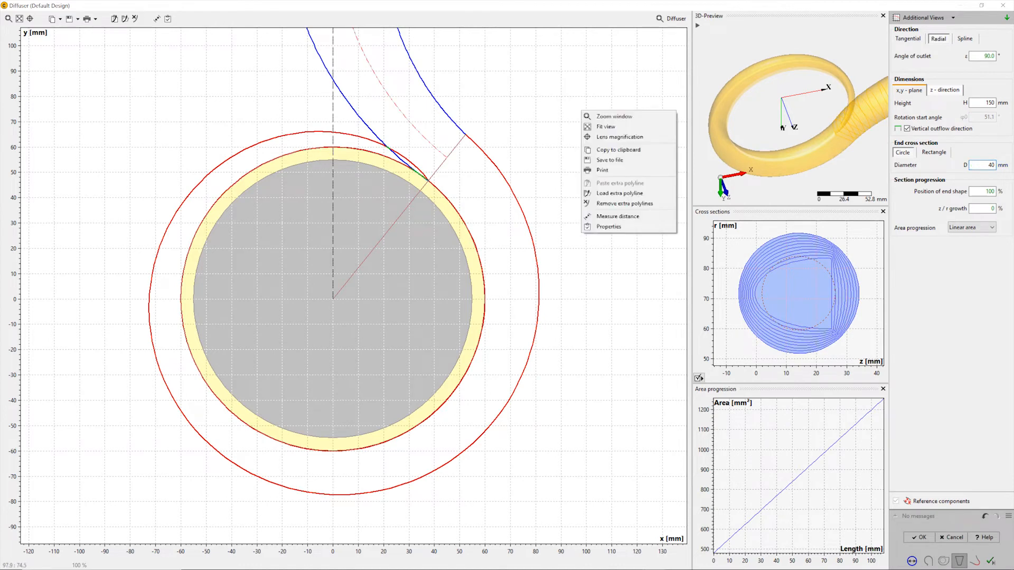
pyautogui.click(613, 127)
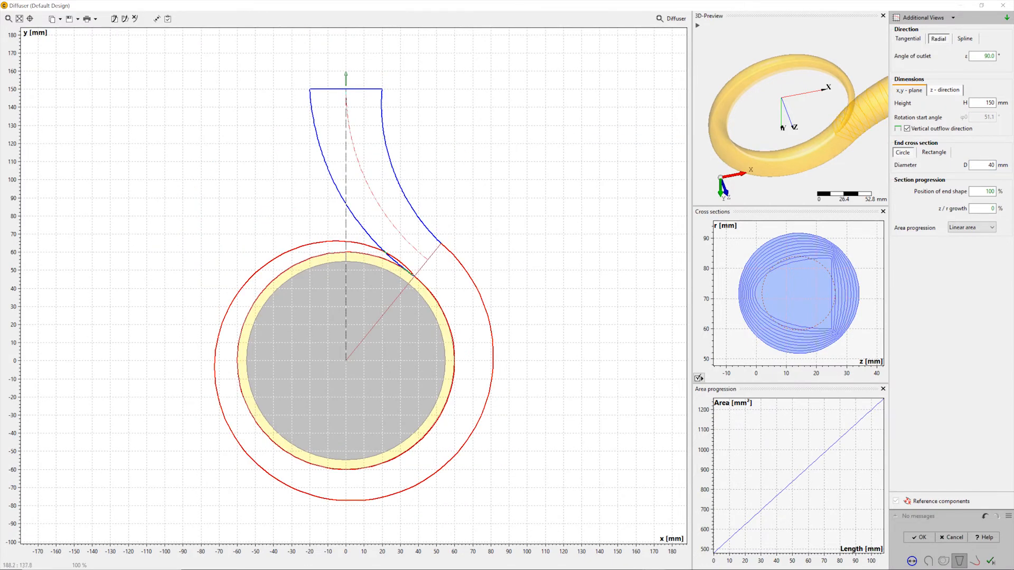
pyautogui.click(965, 39)
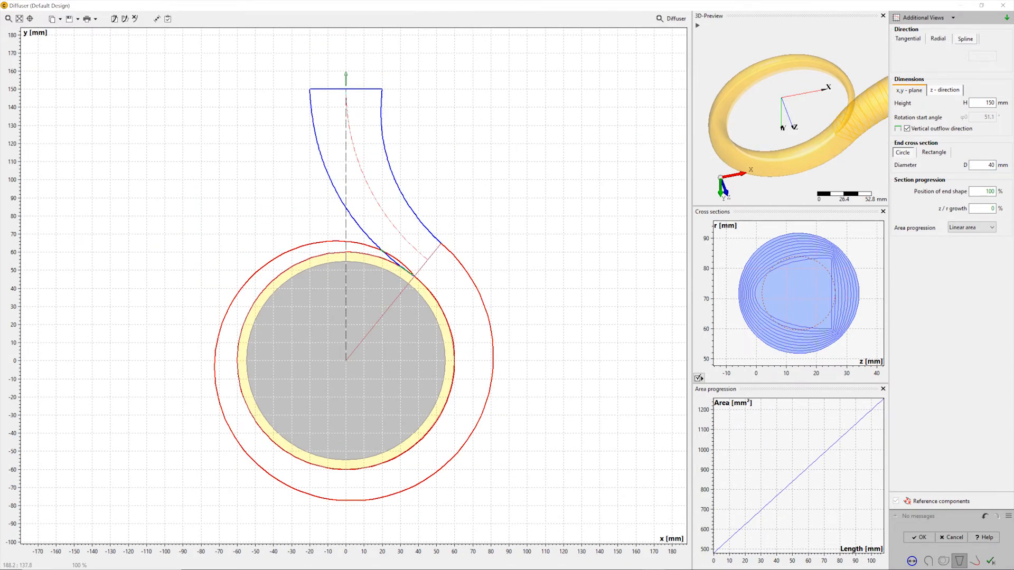
pyautogui.click(908, 39)
pyautogui.rightClick(571, 117)
pyautogui.click(607, 125)
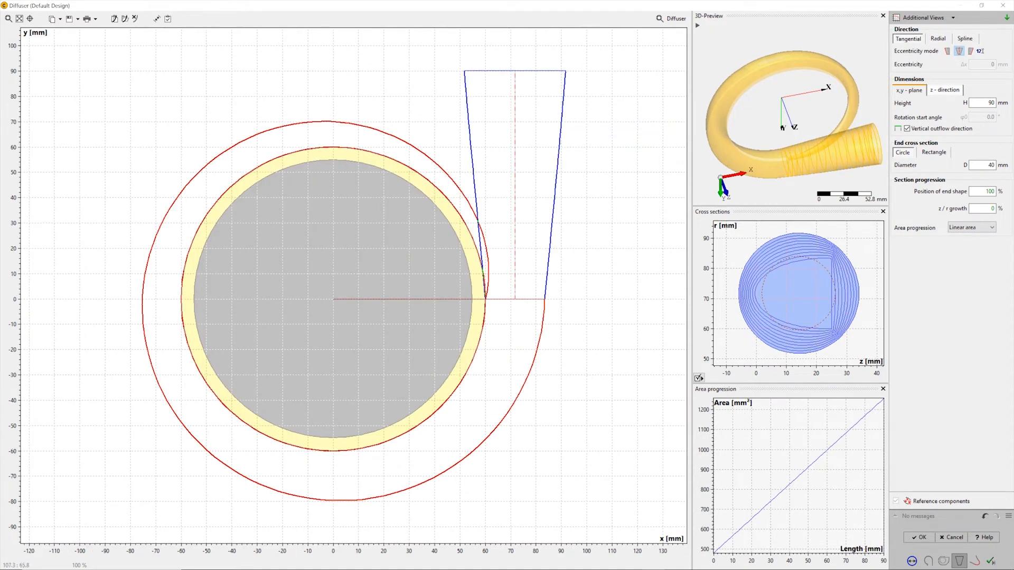
# Inspect the volute with its tangential diffuser from several sides in the 3D preview
pyautogui.moveTo(800, 93); pyautogui.dragTo(723, 116)
pyautogui.moveTo(724, 117); pyautogui.dragTo(755, 101, button='middle')
pyautogui.moveTo(793, 95); pyautogui.dragTo(826, 106)
pyautogui.moveTo(827, 106); pyautogui.dragTo(753, 121, button='middle')
pyautogui.moveTo(753, 121)
pyautogui.mouseDown()
pyautogui.moveTo(761, 98)
pyautogui.moveTo(756, 106)
pyautogui.mouseUp()
pyautogui.moveTo(756, 106); pyautogui.dragTo(840, 106, button='middle')
pyautogui.moveTo(839, 106); pyautogui.dragTo(790, 129)
pyautogui.scroll(1, 792, 124)
pyautogui.moveTo(793, 124); pyautogui.dragTo(810, 117, button='middle')
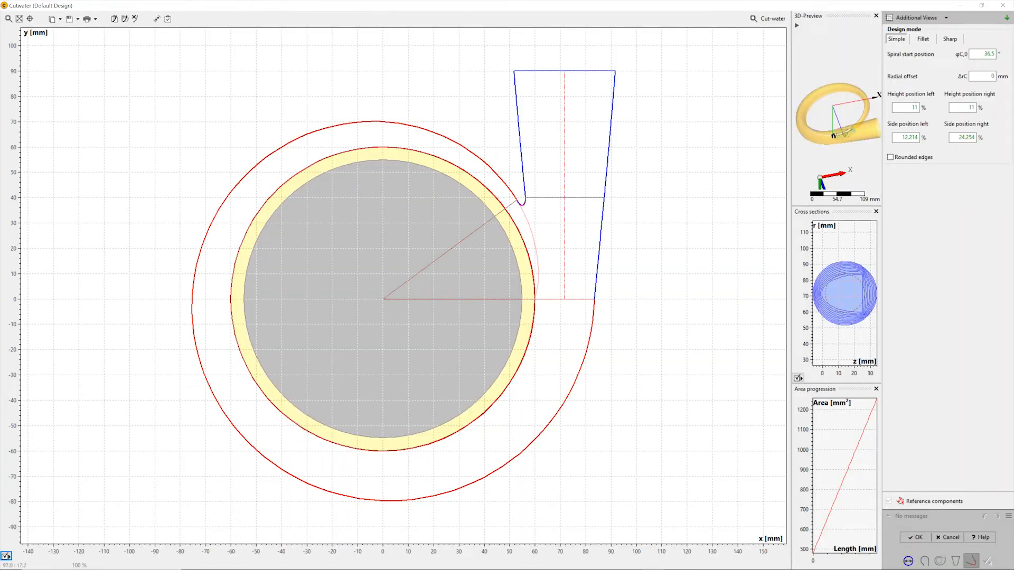
# Change the cut-water's design mode to Fillet and set the fillet radius to 0.5 mm
pyautogui.scroll(3, 646, 251)
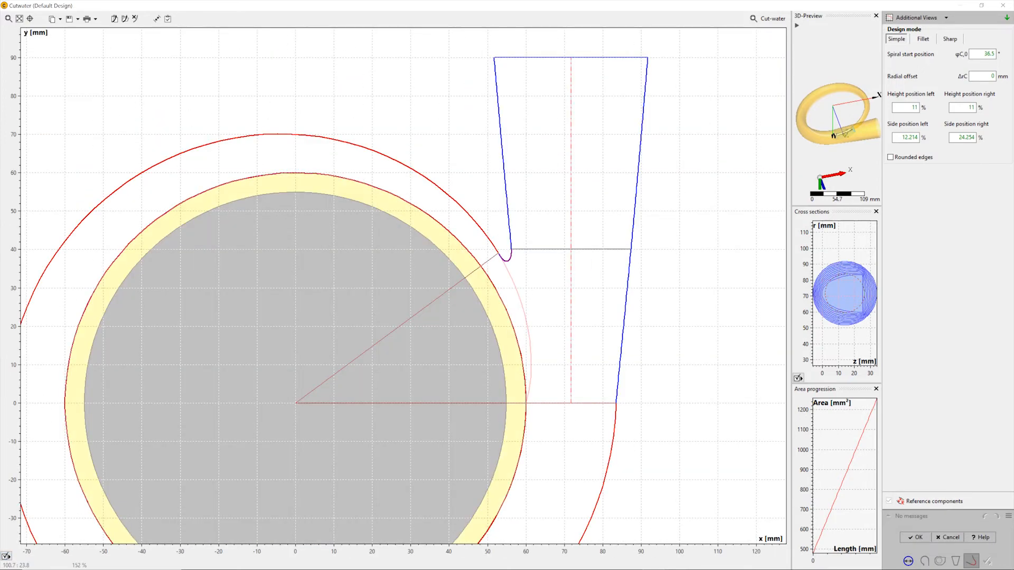
pyautogui.click(923, 39)
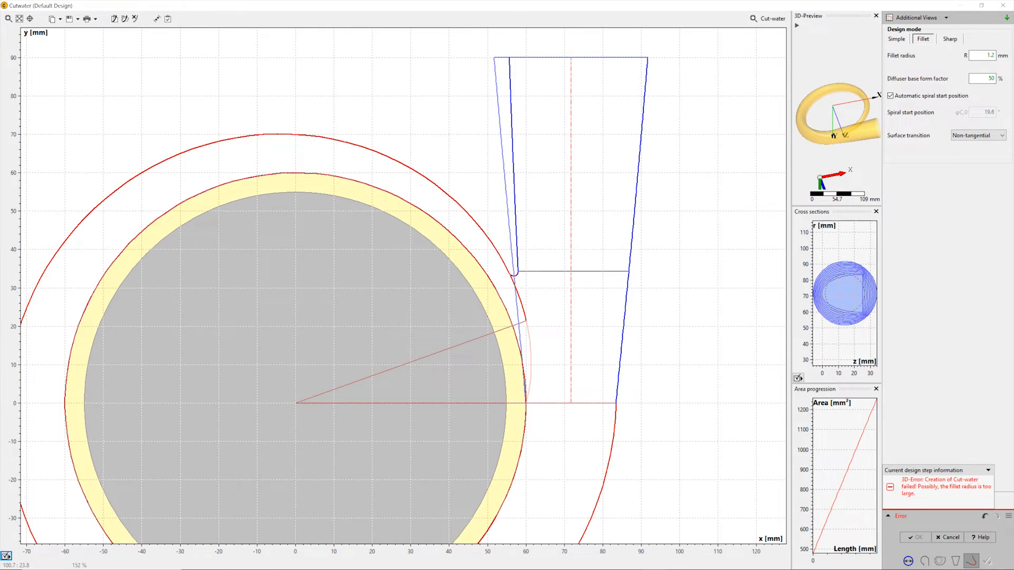
pyautogui.click(984, 55)
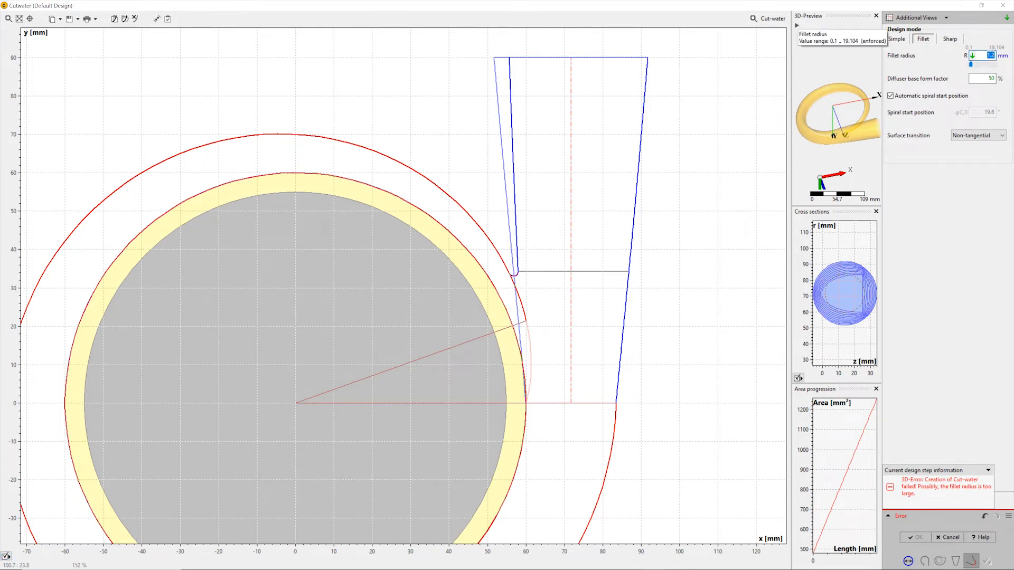
pyautogui.write('0')
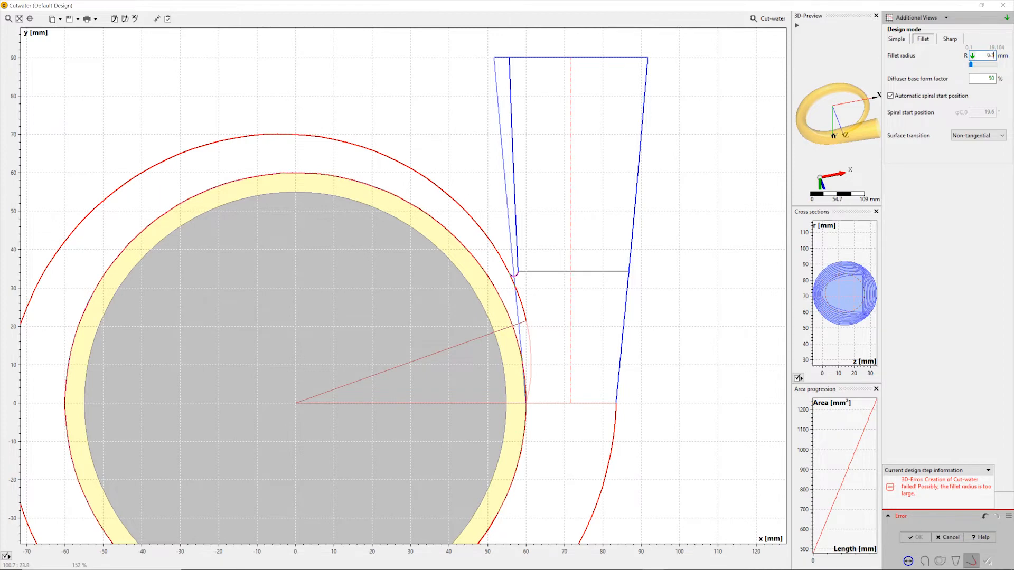
pyautogui.write('.5')
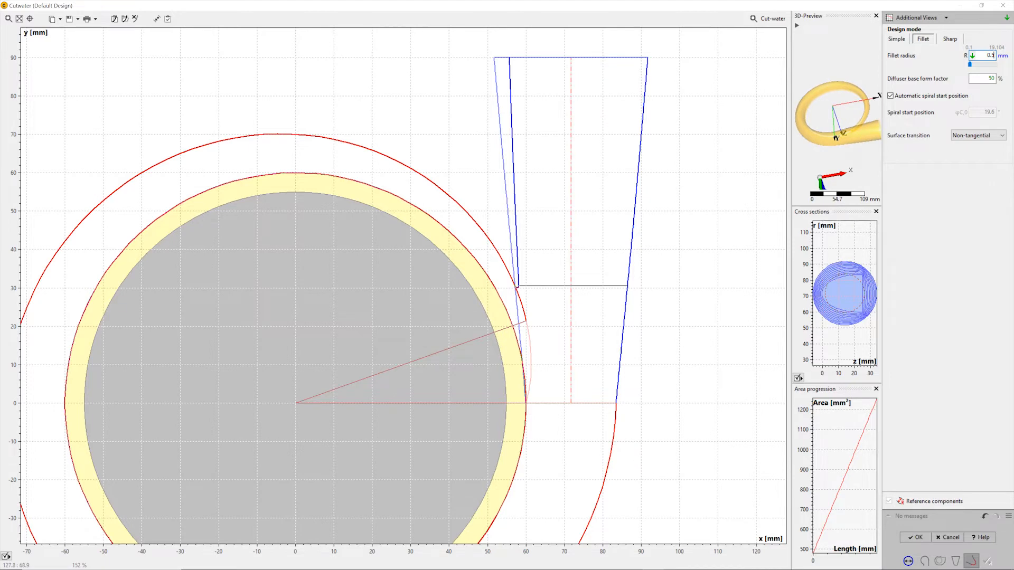
# Display the informational values for the cut-water in an enlarged side area and accept the volute design
pyautogui.moveTo(791, 285); pyautogui.dragTo(679, 285)
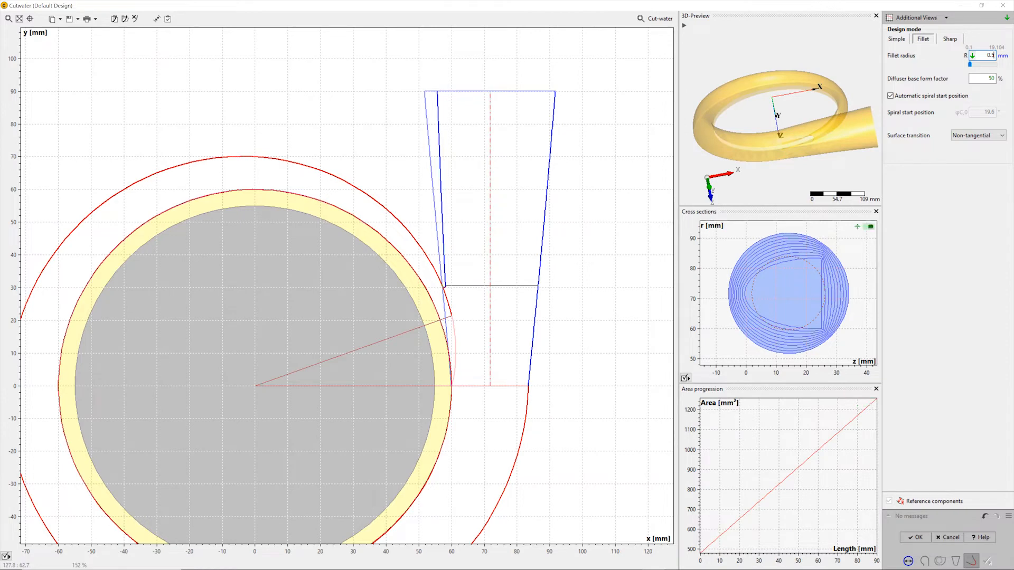
pyautogui.moveTo(780, 384); pyautogui.dragTo(781, 407)
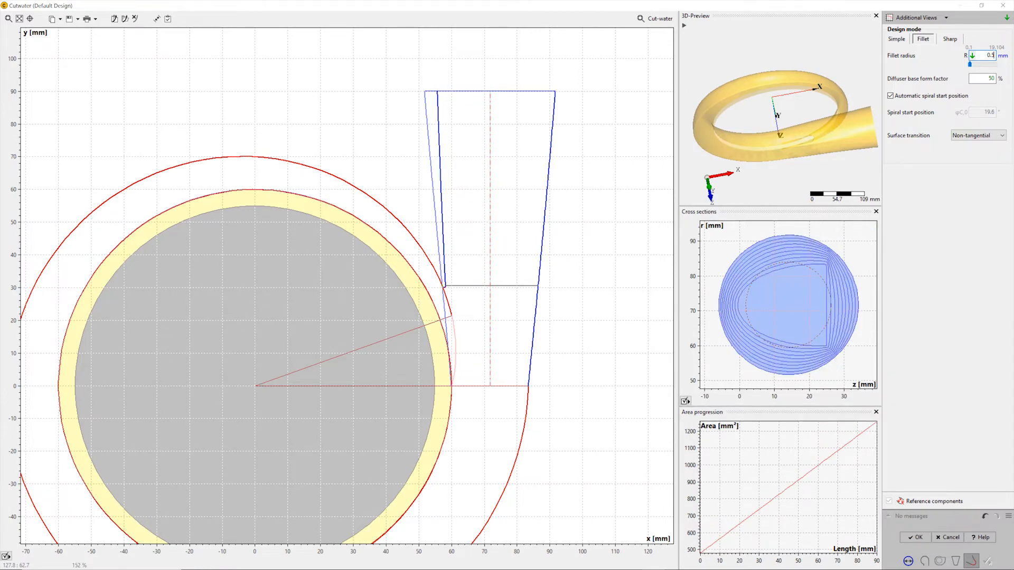
pyautogui.click(946, 17)
pyautogui.click(946, 17)
pyautogui.click(946, 18)
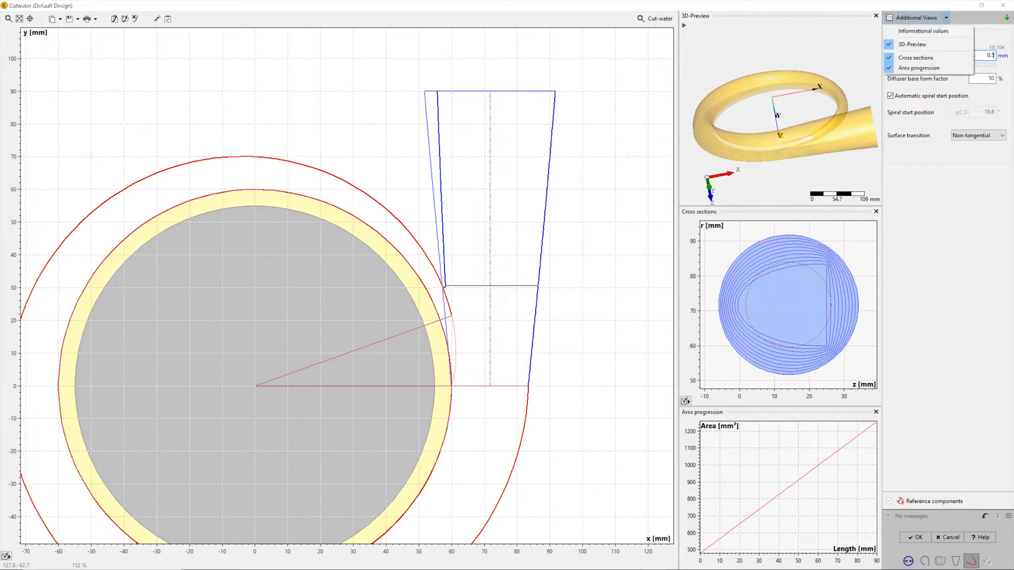
pyautogui.click(924, 31)
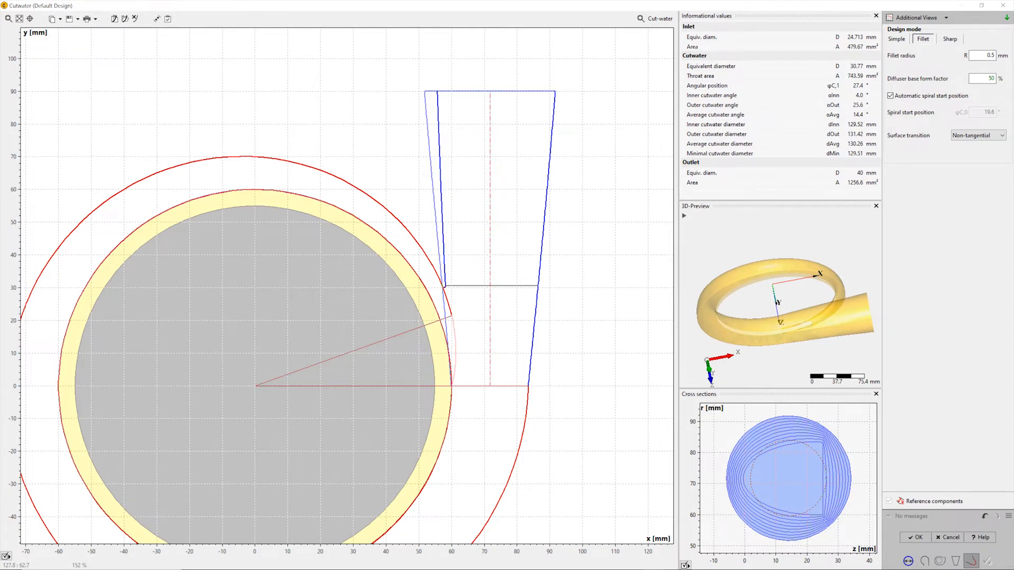
pyautogui.click(916, 538)
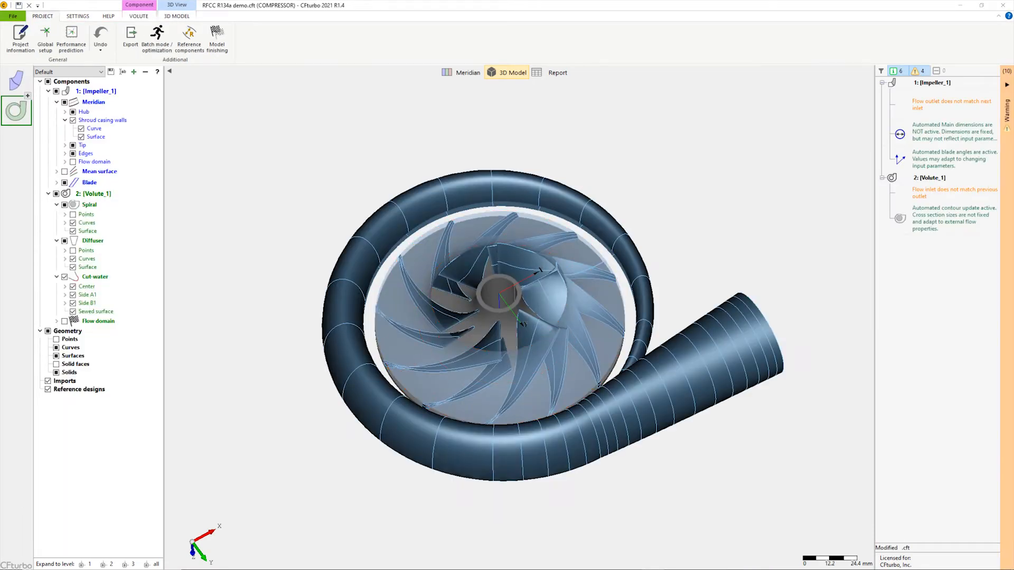
# Enable the rotor-stator interface extension in the impeller's CFD setup and set its direction to Connected
pyautogui.moveTo(519, 318); pyautogui.dragTo(595, 163)
pyautogui.moveTo(560, 210); pyautogui.dragTo(523, 263, button='middle')
pyautogui.scroll(3, 523, 263)
pyautogui.moveTo(532, 258); pyautogui.dragTo(571, 294)
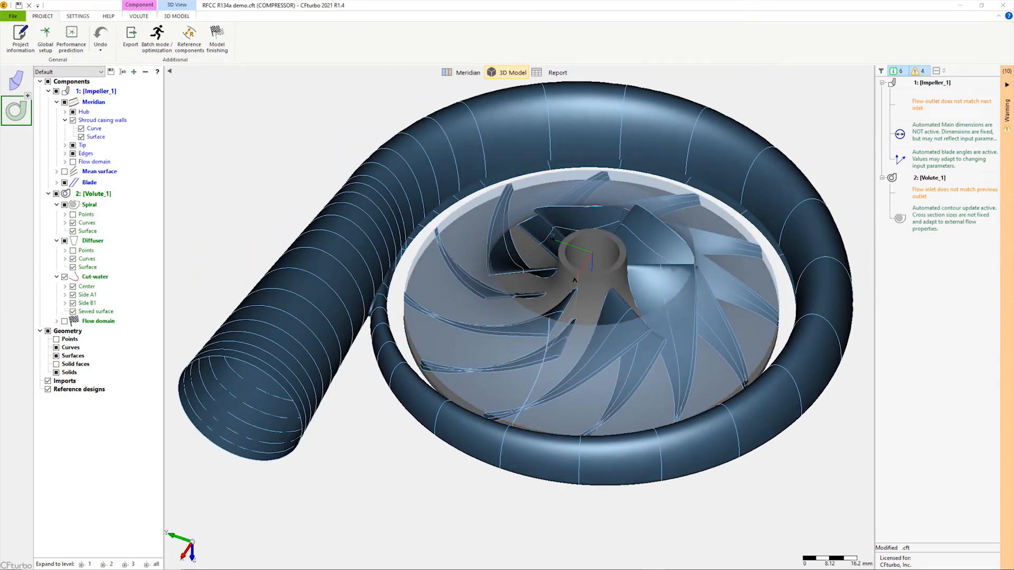
pyautogui.click(575, 280)
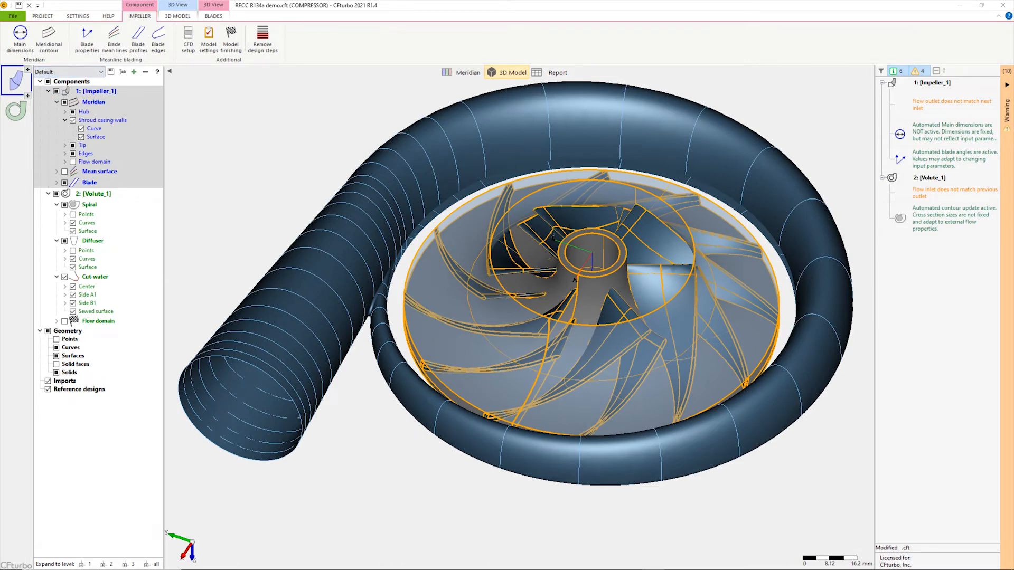
pyautogui.click(188, 40)
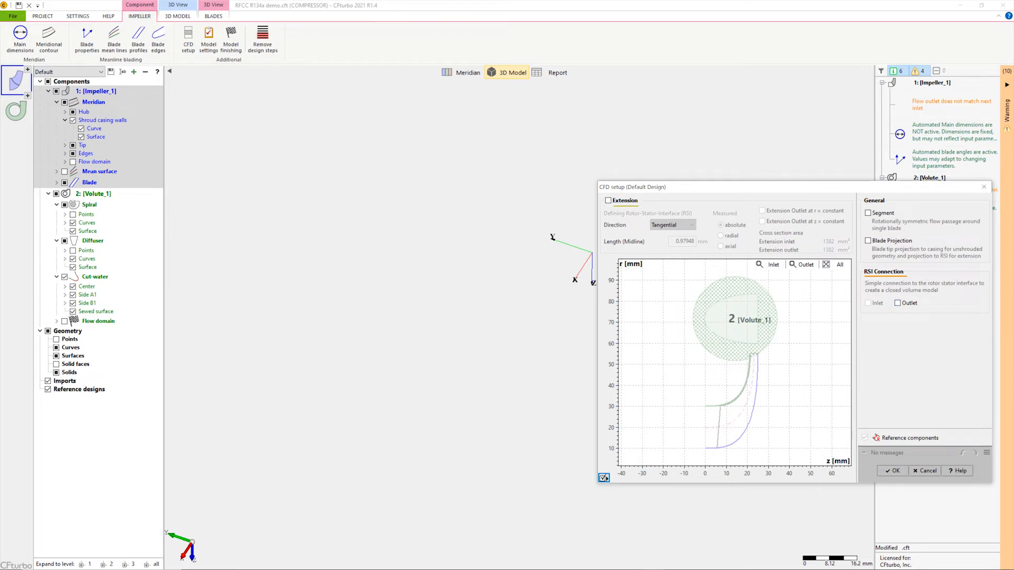
pyautogui.click(609, 201)
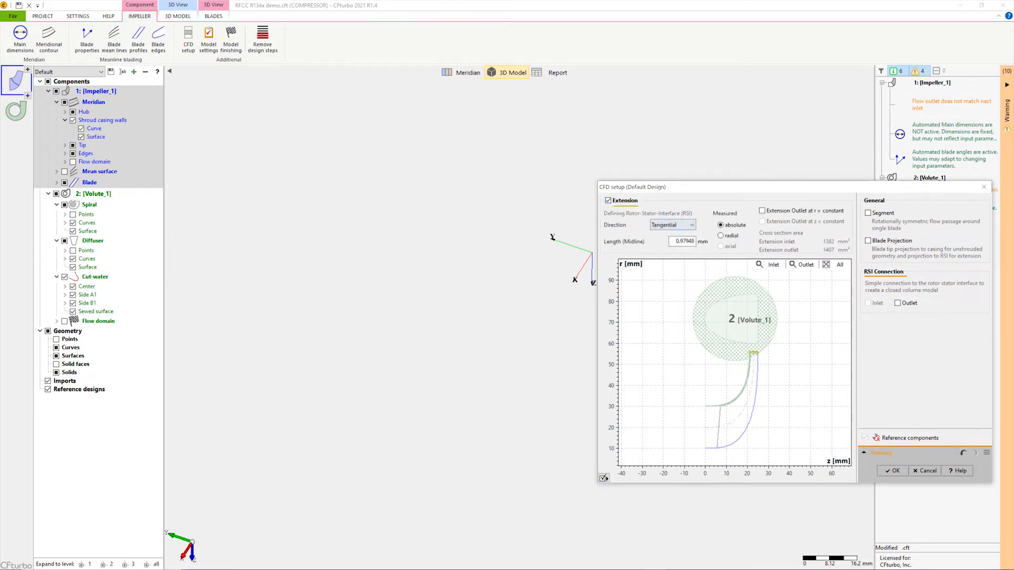
pyautogui.click(672, 225)
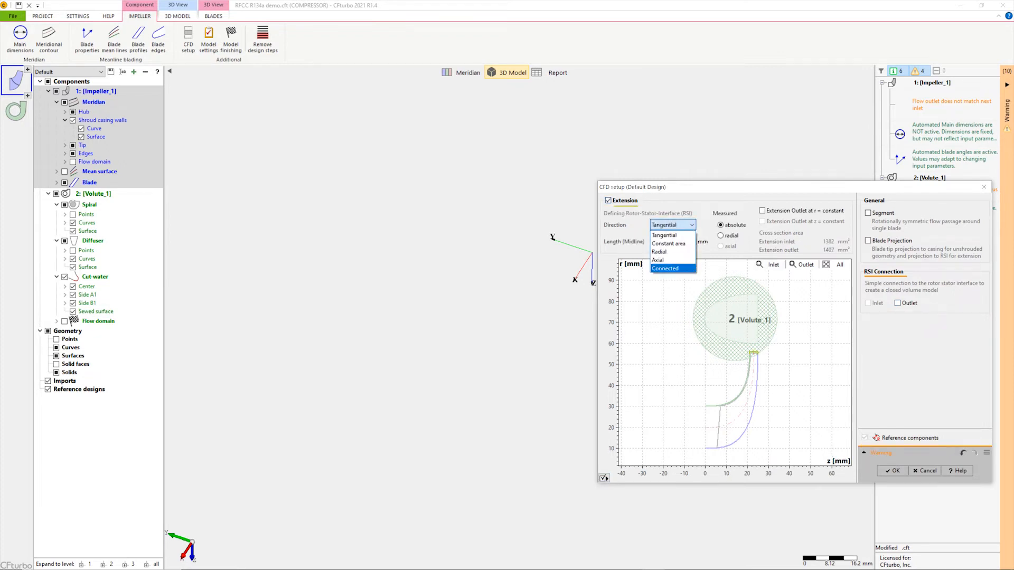
pyautogui.press('Return')
# Check the extension between the impeller outlet and the volute inlet up close and accept the impeller's CFD setup
pyautogui.scroll(6, 776, 357)
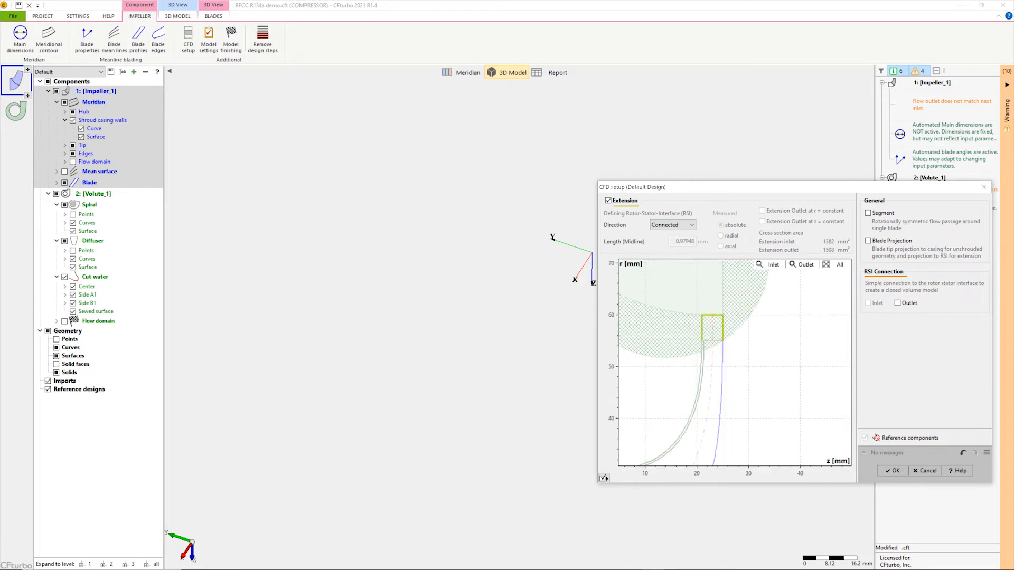
pyautogui.moveTo(776, 357); pyautogui.dragTo(849, 398, button='middle')
pyautogui.scroll(2, 824, 396)
pyautogui.scroll(1, 808, 399)
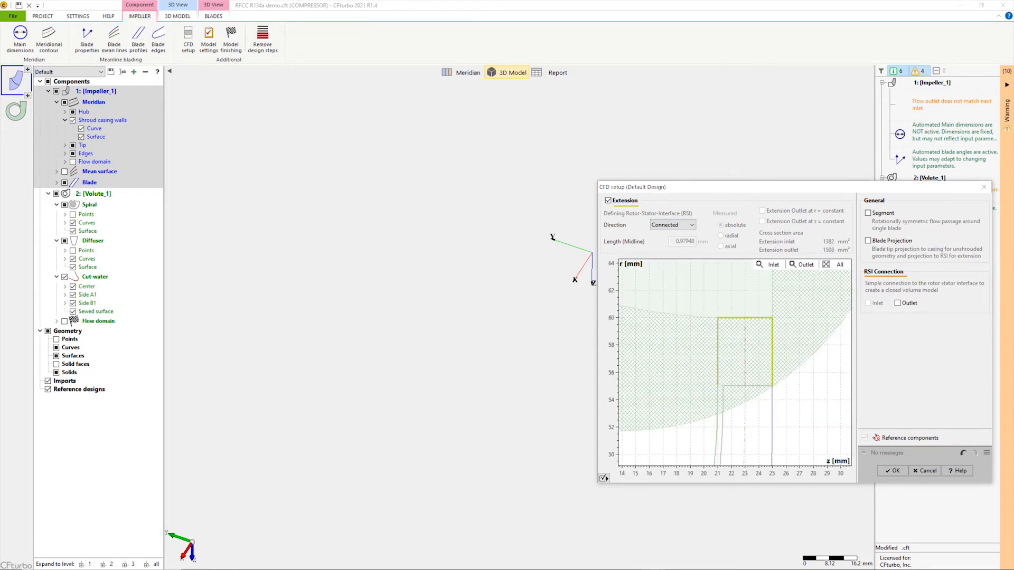
pyautogui.click(893, 471)
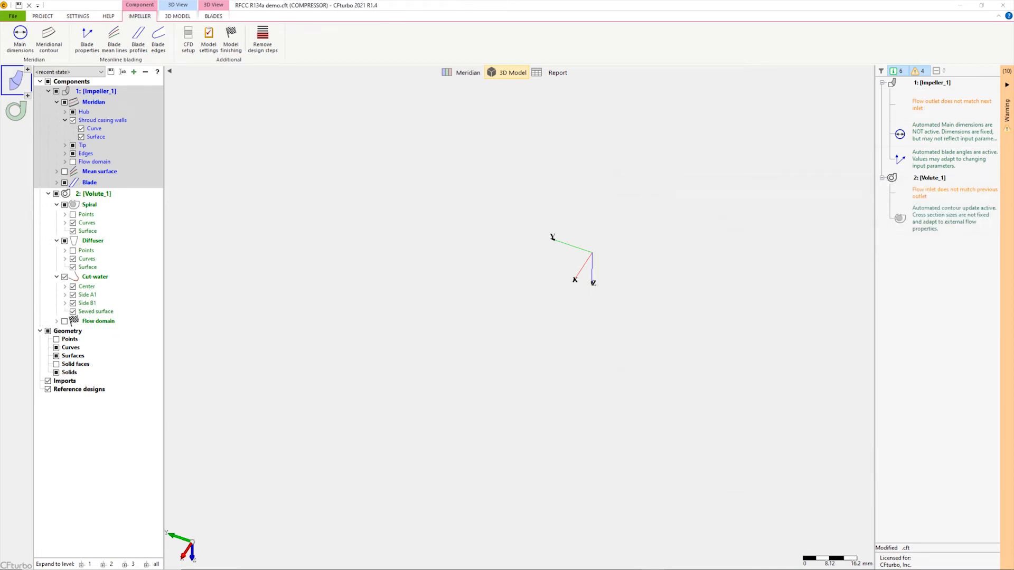
# Add a constant cross-section outlet extension to the volute's CFD setup with a factor of 5 x D6 and accept it
pyautogui.moveTo(527, 318)
pyautogui.mouseDown()
pyautogui.moveTo(493, 343)
pyautogui.moveTo(533, 319)
pyautogui.mouseUp()
pyautogui.scroll(3, 535, 320)
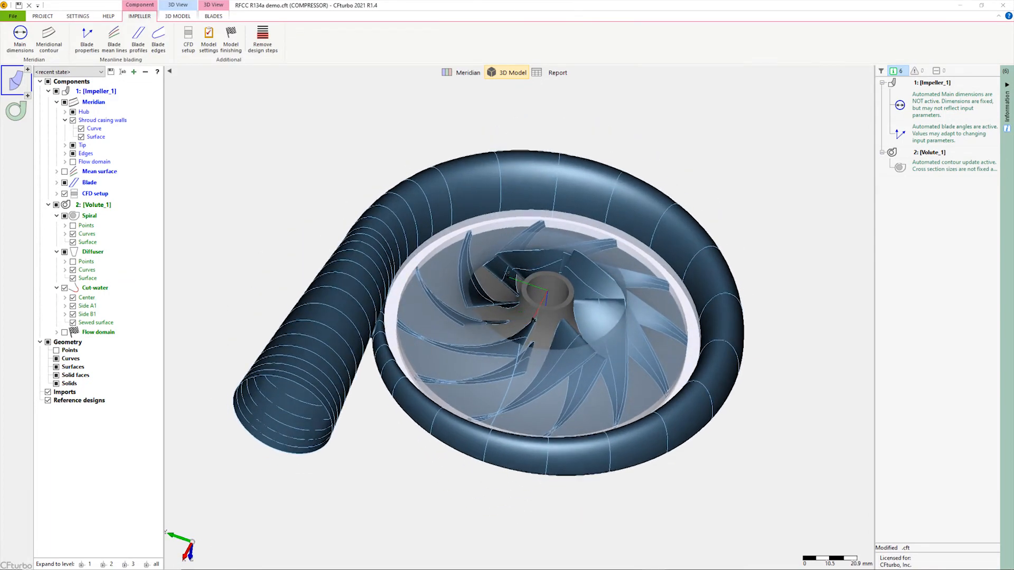
pyautogui.moveTo(592, 316); pyautogui.dragTo(594, 299)
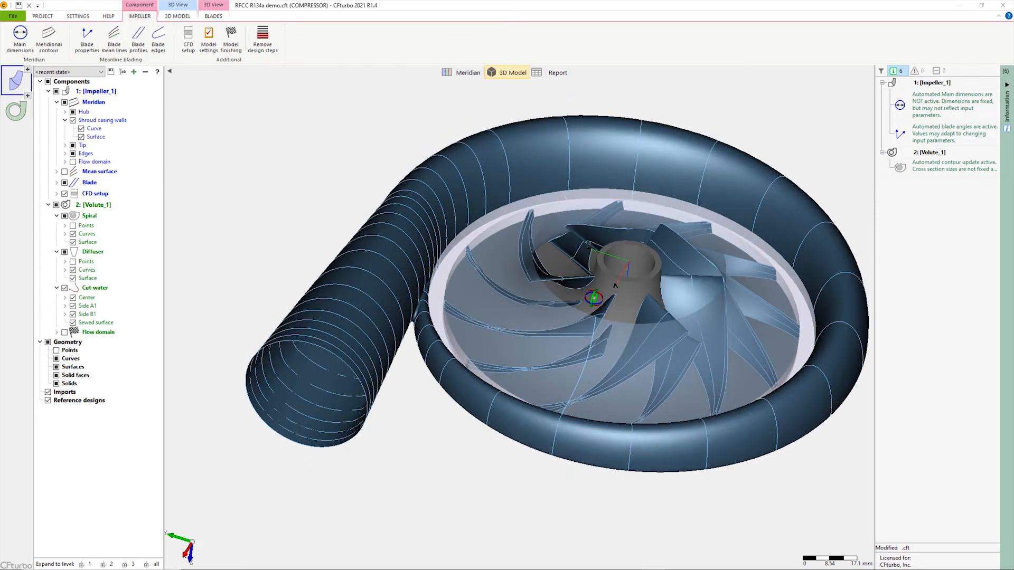
pyautogui.click(17, 111)
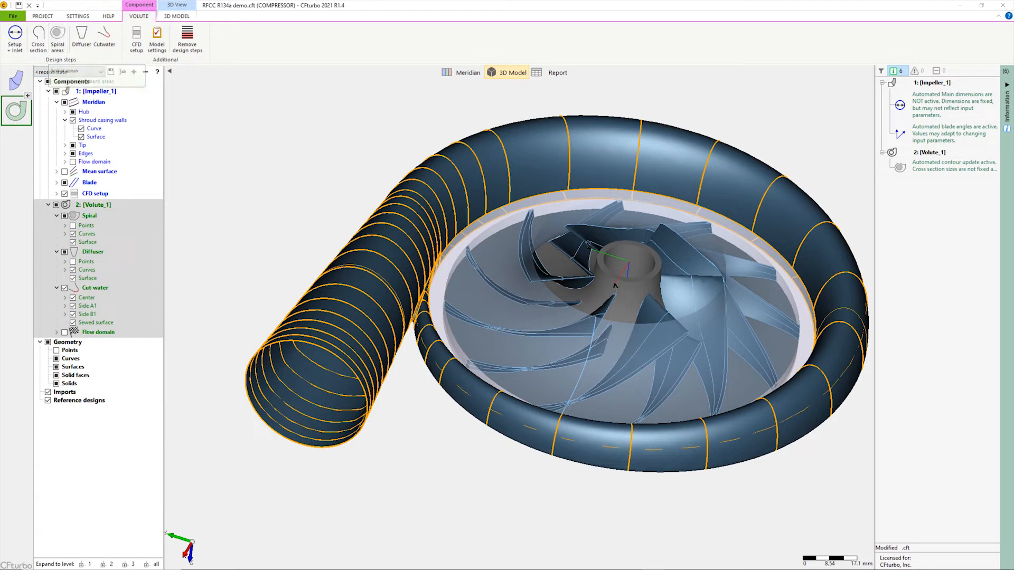
pyautogui.click(137, 37)
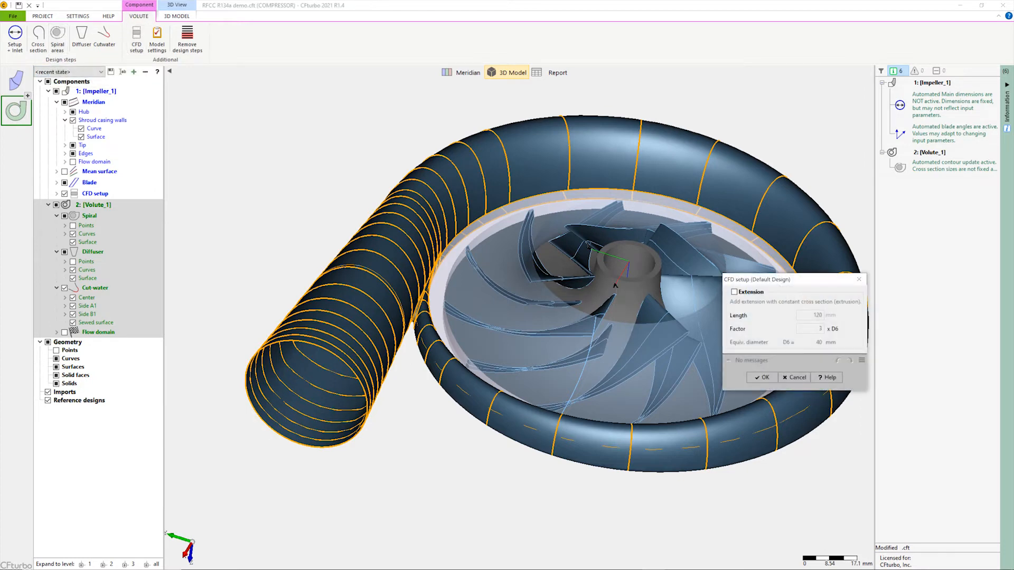
pyautogui.click(734, 292)
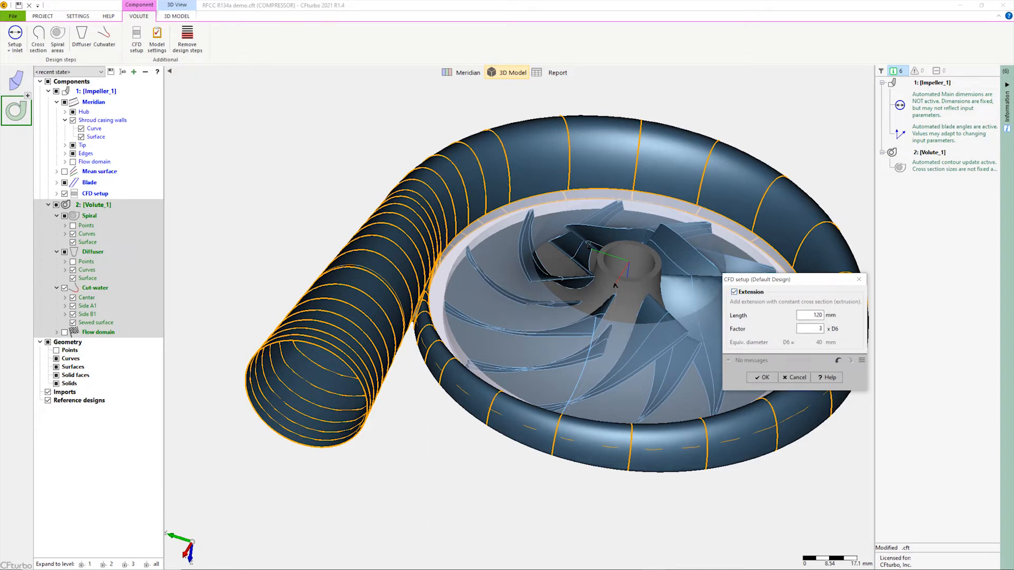
pyautogui.doubleClick(818, 329)
pyautogui.write('5')
pyautogui.press('Return')
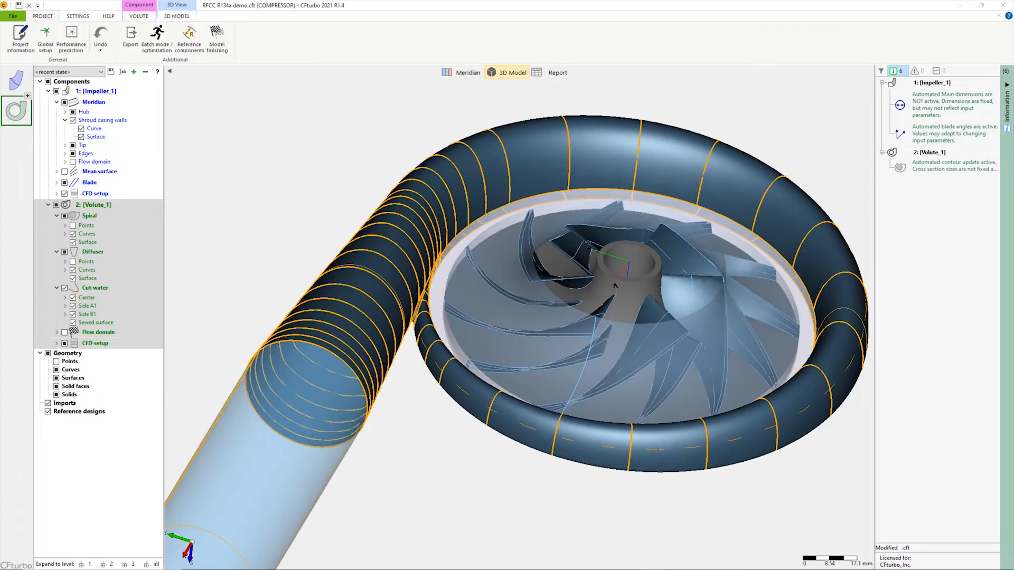
# Insert a new stator component upstream of the impeller and acknowledge the Global Setup note
pyautogui.moveTo(409, 362); pyautogui.dragTo(419, 330)
pyautogui.scroll(5, 419, 330)
pyautogui.moveTo(419, 331); pyautogui.dragTo(450, 350, button='middle')
pyautogui.moveTo(353, 486); pyautogui.dragTo(353, 473)
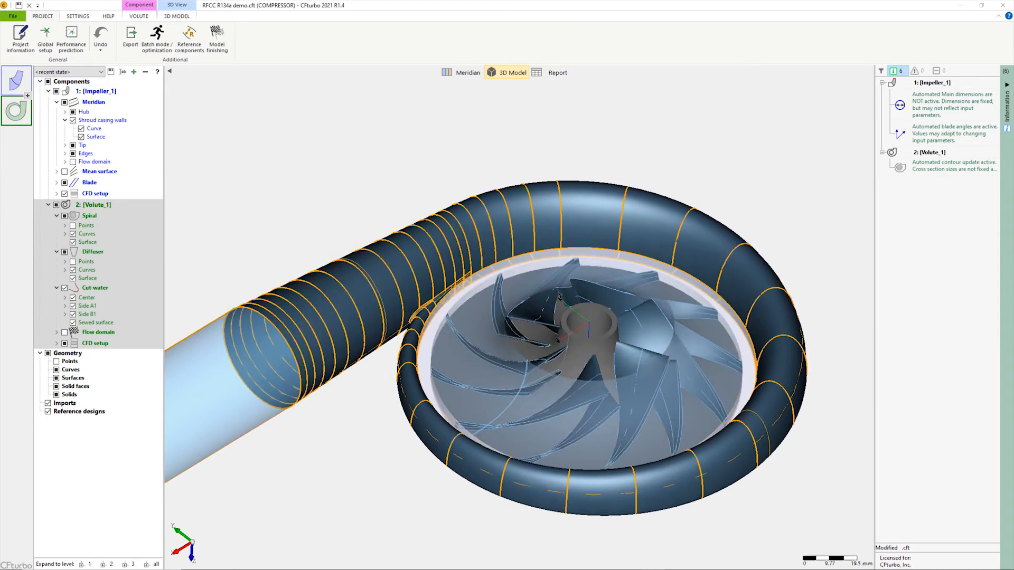
pyautogui.click(16, 81)
pyautogui.click(27, 69)
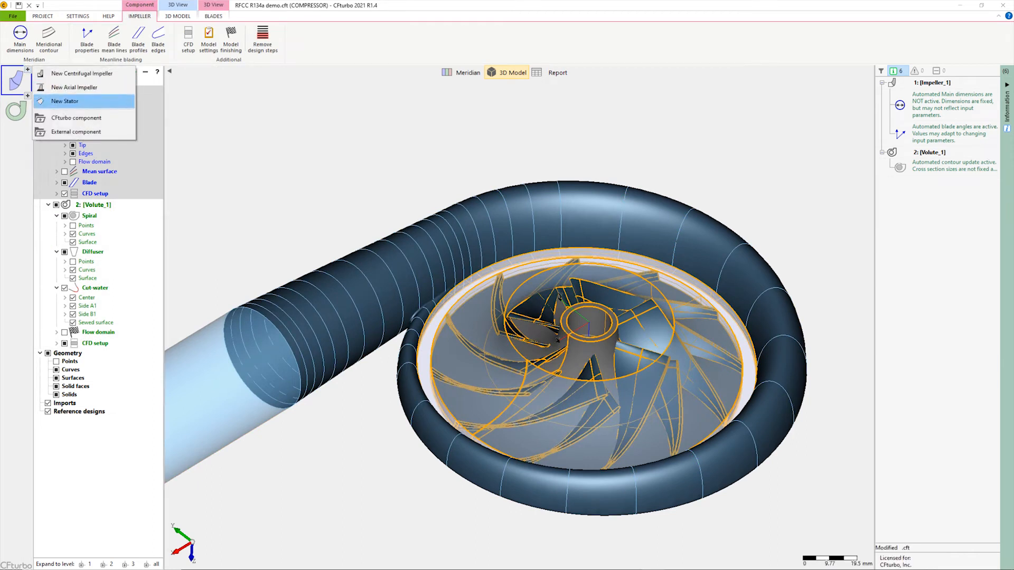
pyautogui.click(64, 100)
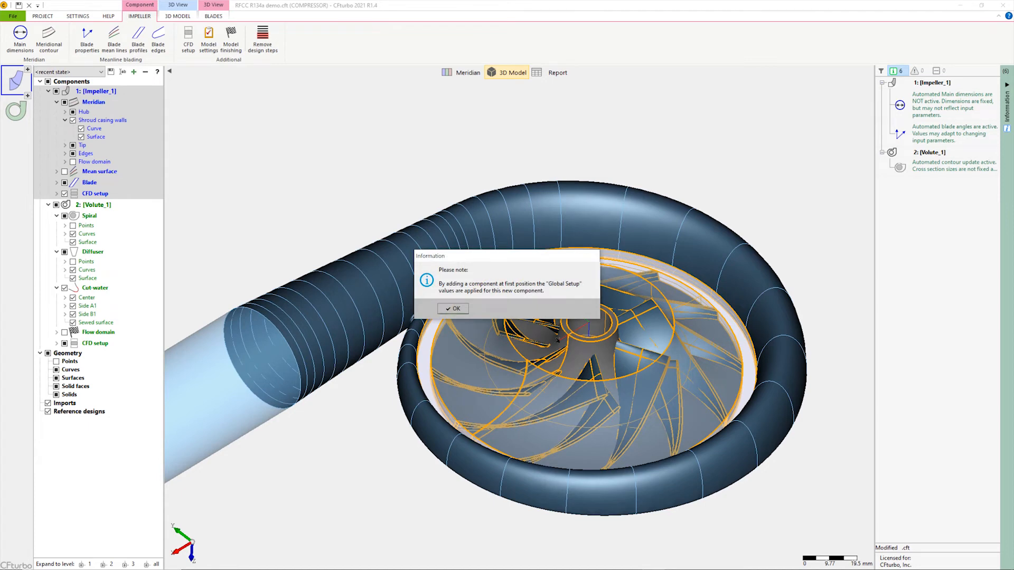
pyautogui.click(454, 309)
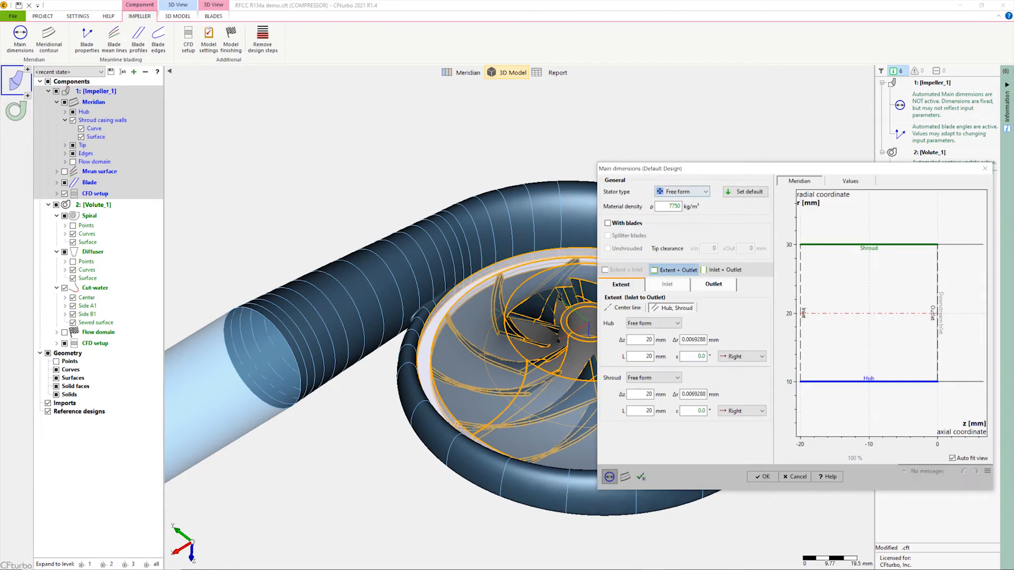
# Set the stator type to Axial diffuser and the axial extent of both hub and shroud to 100 mm
pyautogui.moveTo(686, 169); pyautogui.dragTo(484, 97)
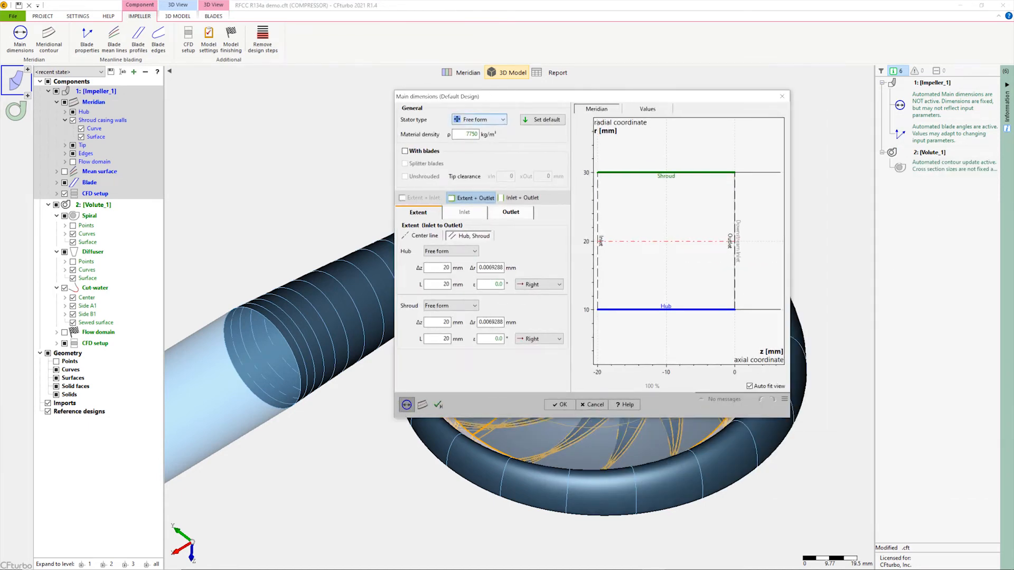
pyautogui.click(478, 119)
pyautogui.click(479, 138)
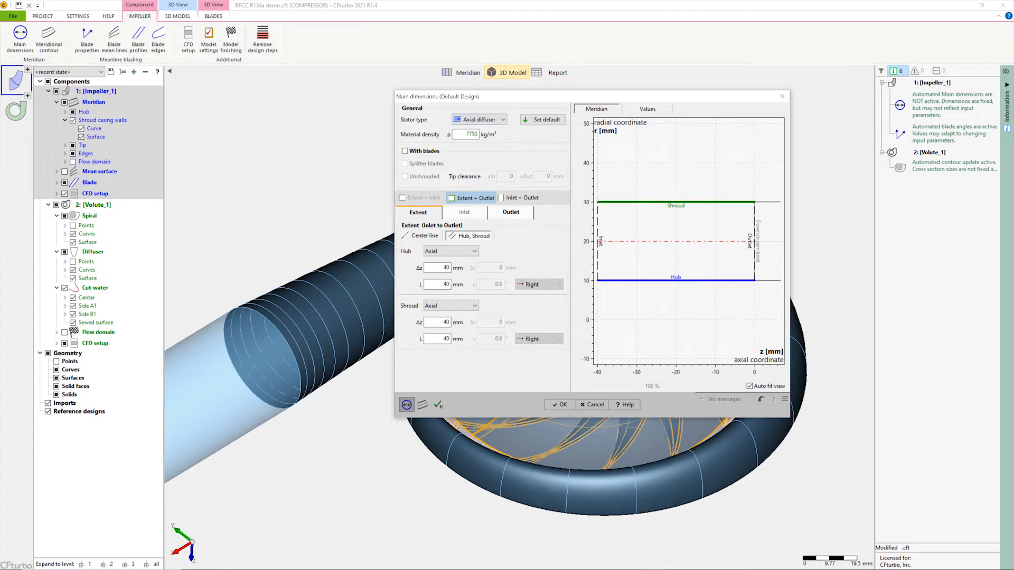
pyautogui.doubleClick(445, 267)
pyautogui.write('100')
pyautogui.doubleClick(444, 322)
pyautogui.write('100')
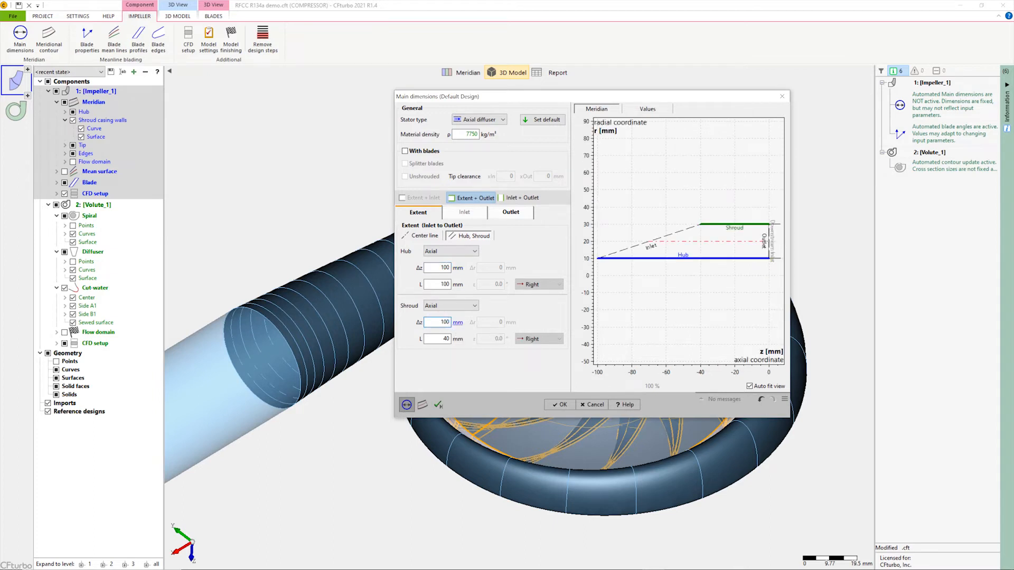
pyautogui.press('Tab')
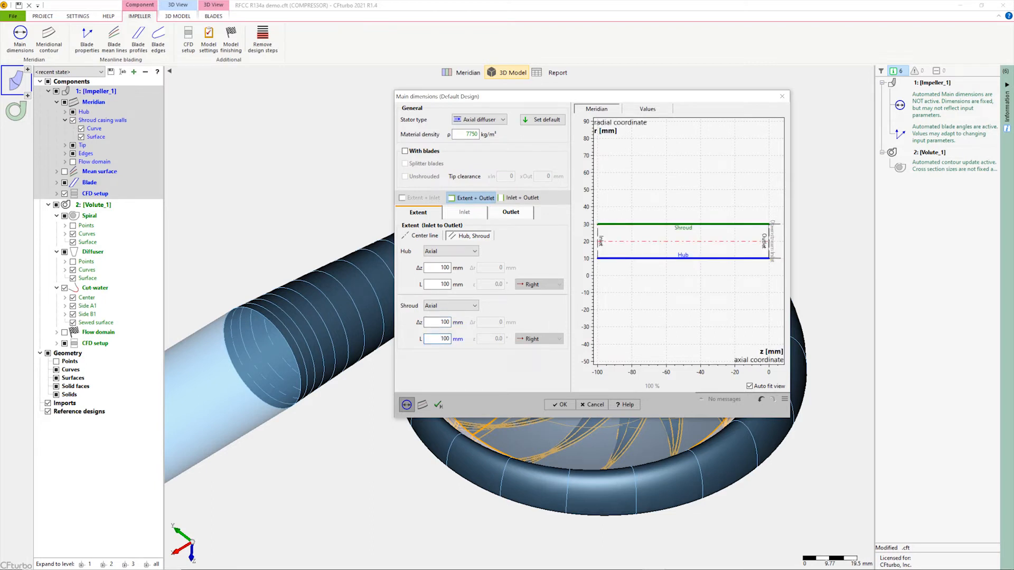
# Define the stator by Inlet + Outlet, set the inlet hub radius to 0 mm and complete all design steps
pyautogui.click(522, 197)
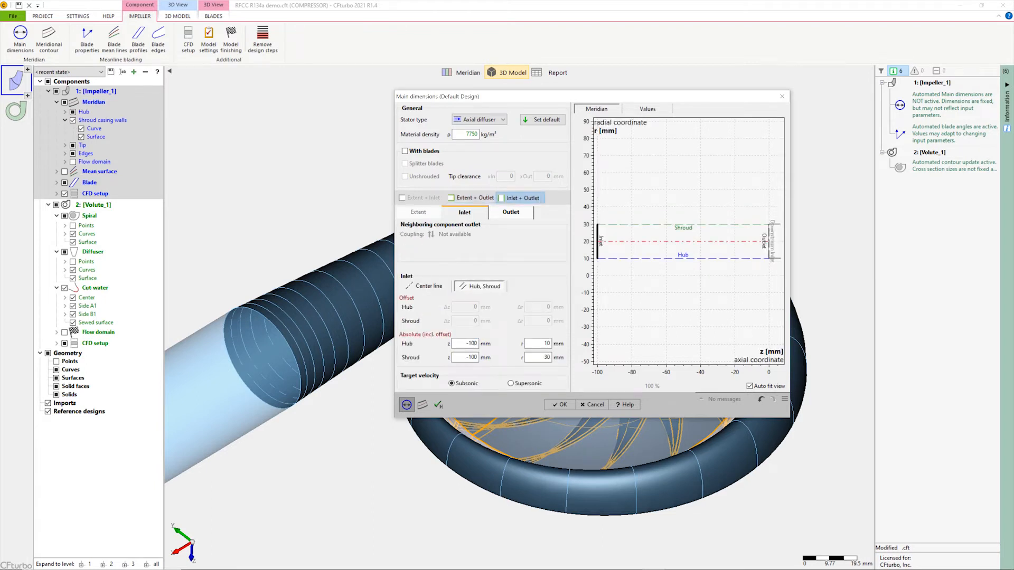
pyautogui.doubleClick(546, 343)
pyautogui.write('0')
pyautogui.press('Return')
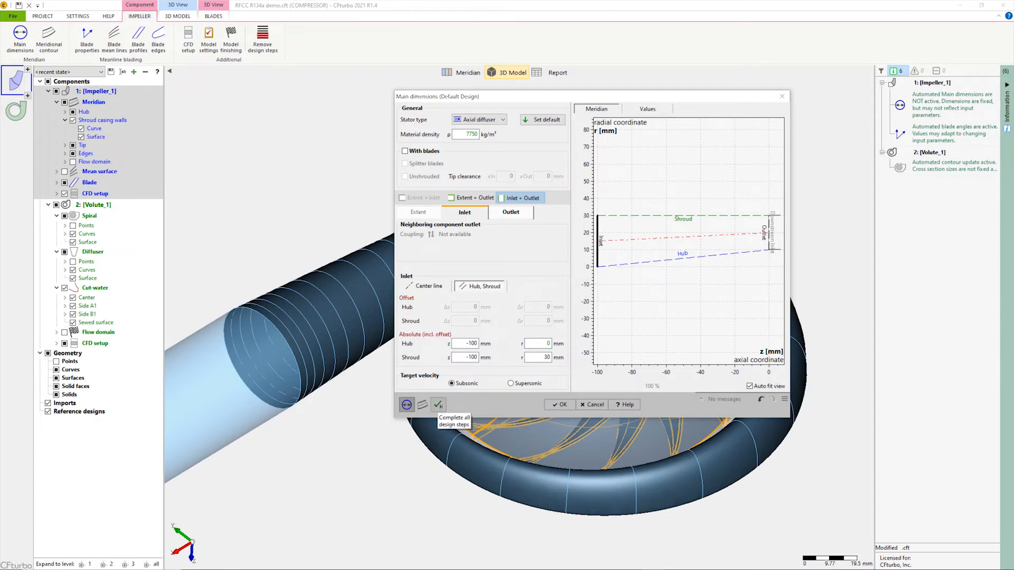
pyautogui.click(438, 405)
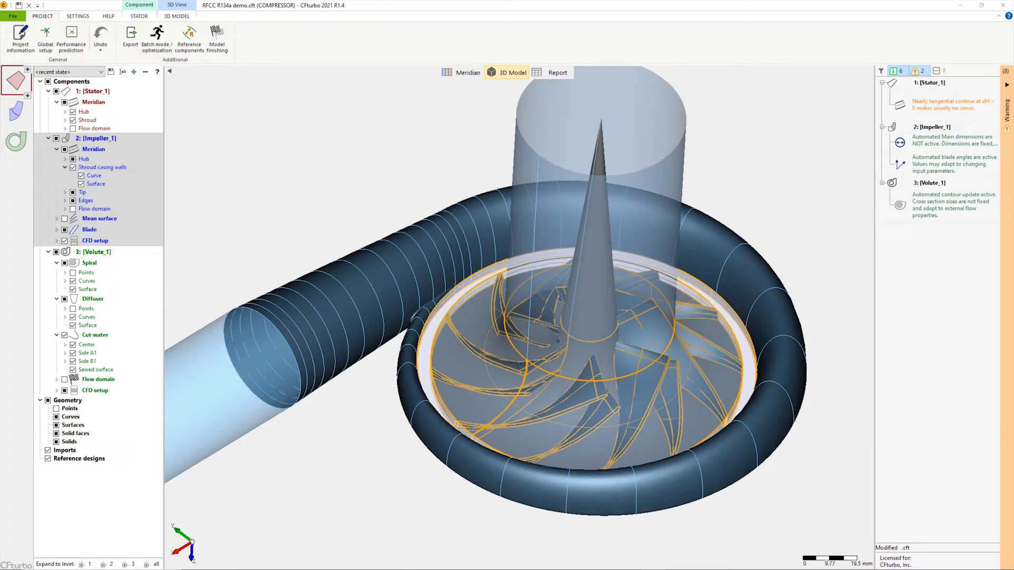
# Add an outlet curve to the stator's hub contour and move the junction point to about z = -10 mm, r = 0 mm
pyautogui.click(139, 16)
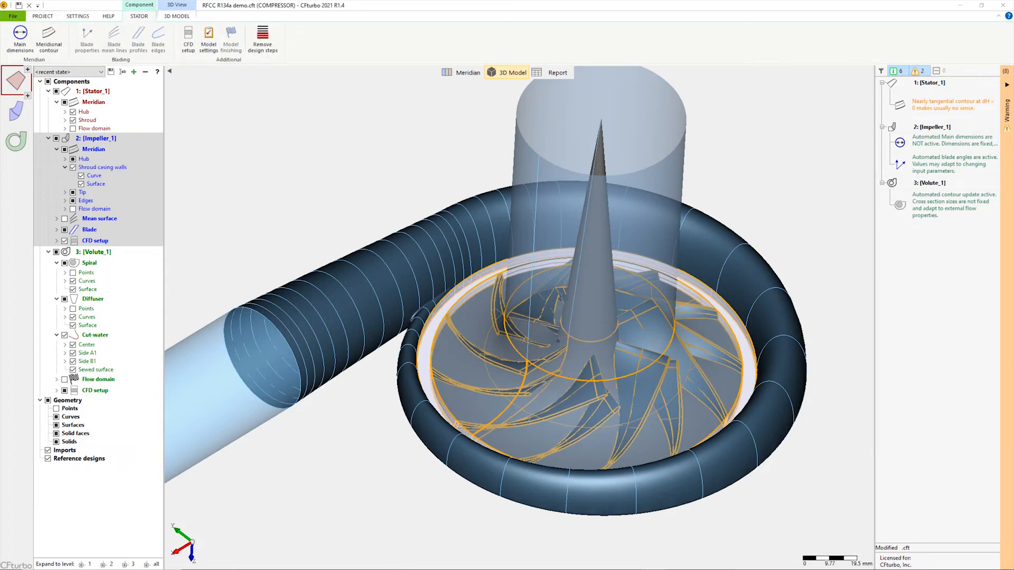
pyautogui.click(49, 38)
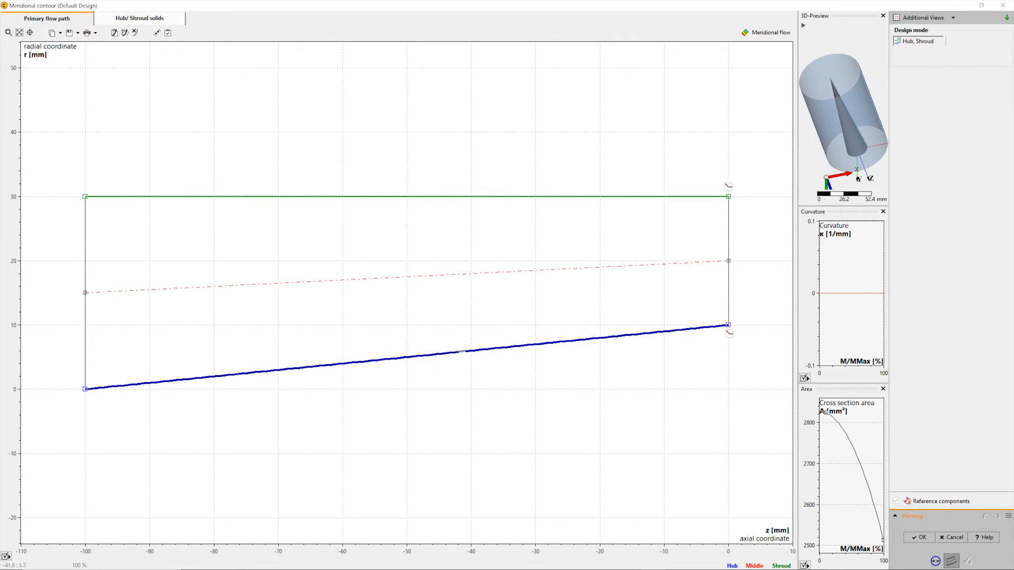
pyautogui.rightClick(463, 351)
pyautogui.moveTo(505, 433)
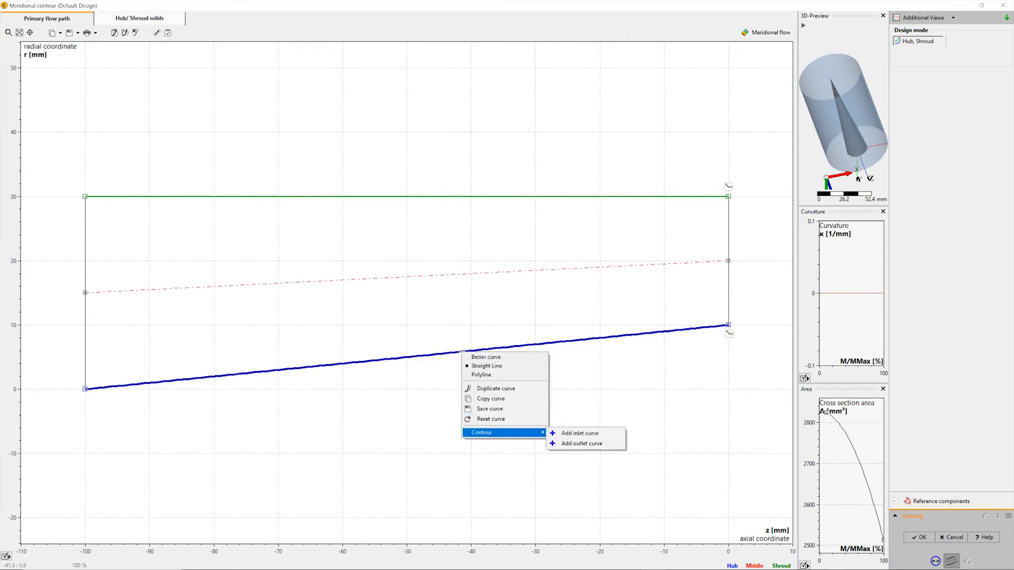
pyautogui.click(581, 444)
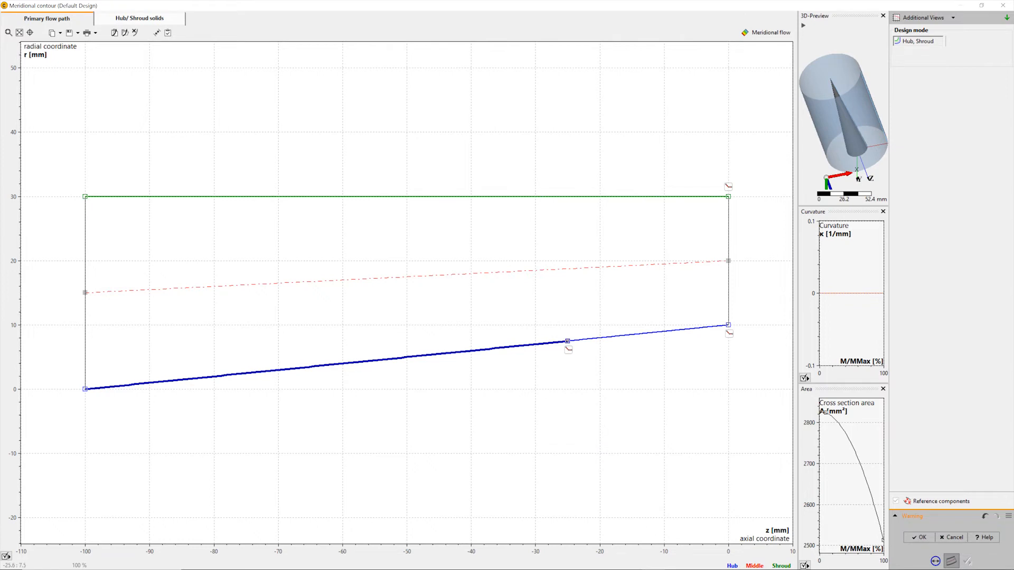
pyautogui.moveTo(567, 342); pyautogui.dragTo(664, 389)
# Add another outlet curve to the sloped hub segment and move its junction to about z = -10 mm, r = 3.4 mm
pyautogui.rightClick(681, 372)
pyautogui.moveTo(702, 454)
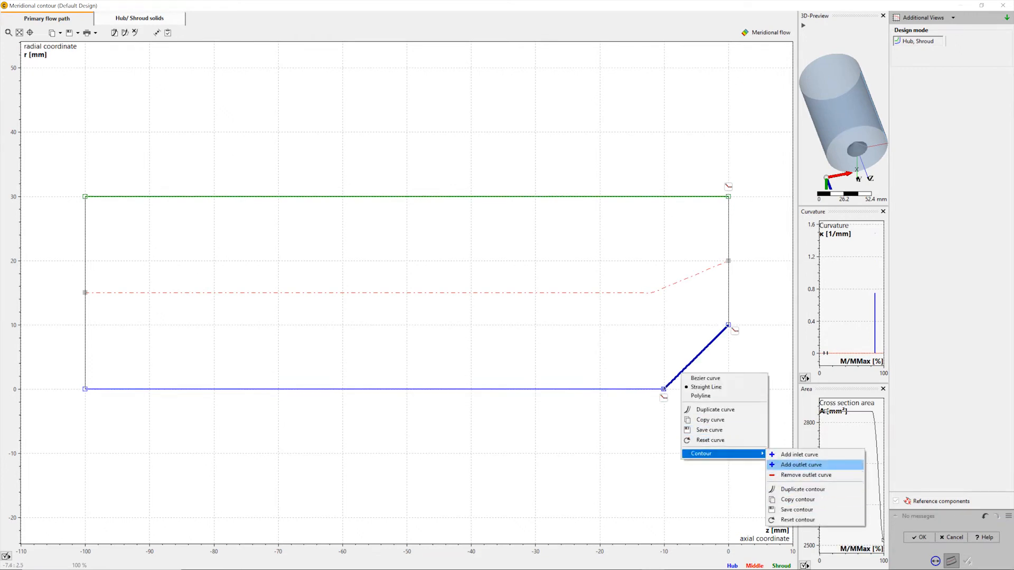
pyautogui.click(801, 465)
pyautogui.moveTo(710, 341); pyautogui.dragTo(664, 367)
# Set the z coordinate of the hub junction point on the axis to exactly -10 mm
pyautogui.scroll(6, 715, 427)
pyautogui.scroll(3, 698, 354)
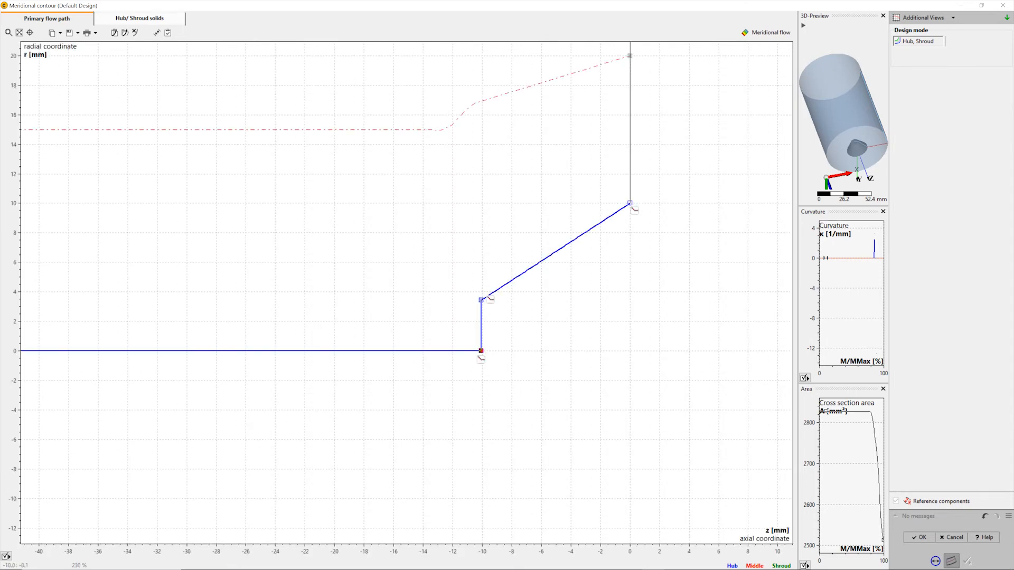
pyautogui.rightClick(481, 351)
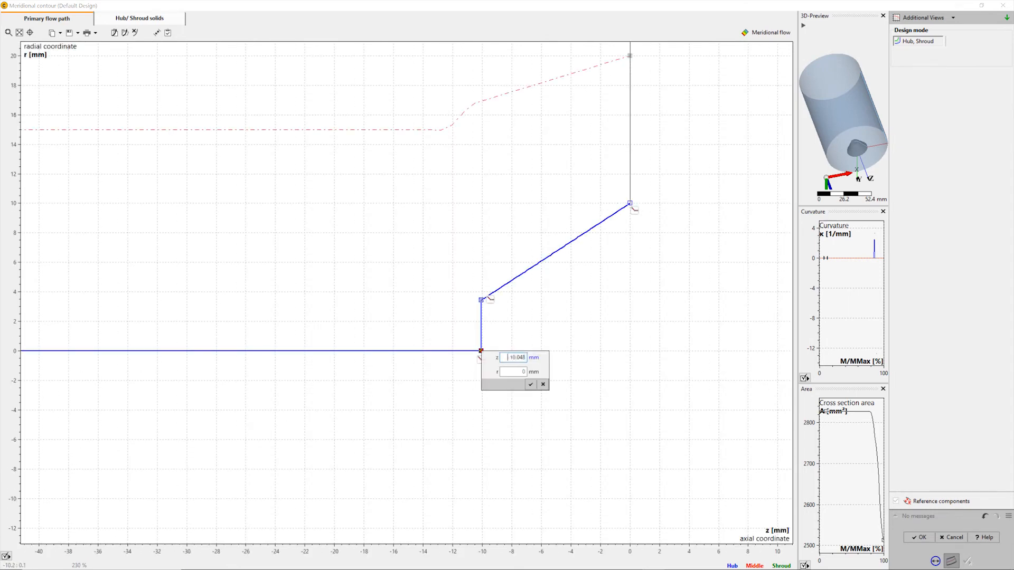
pyautogui.write('-10')
pyautogui.press('Return')
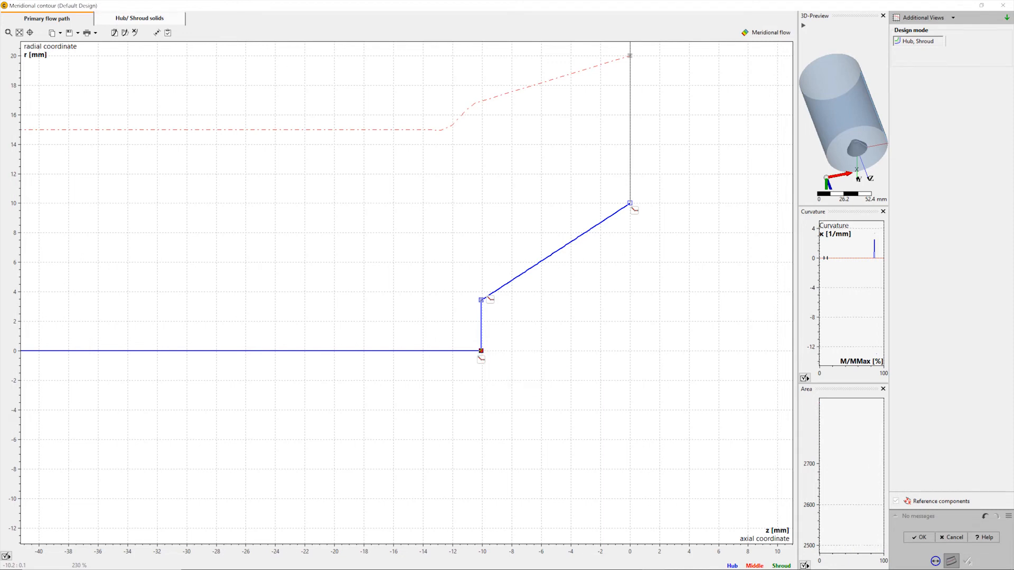
# Set the upper hub junction point's coordinates to z = -10 mm and r = 3 mm
pyautogui.rightClick(481, 300)
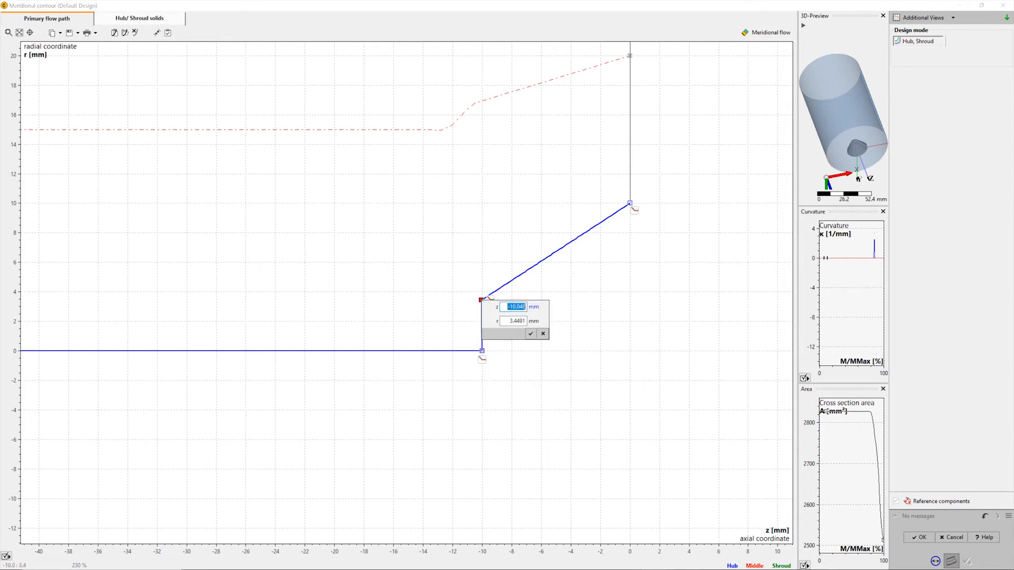
pyautogui.write('-10')
pyautogui.press('Tab')
pyautogui.write('3')
pyautogui.press('Return')
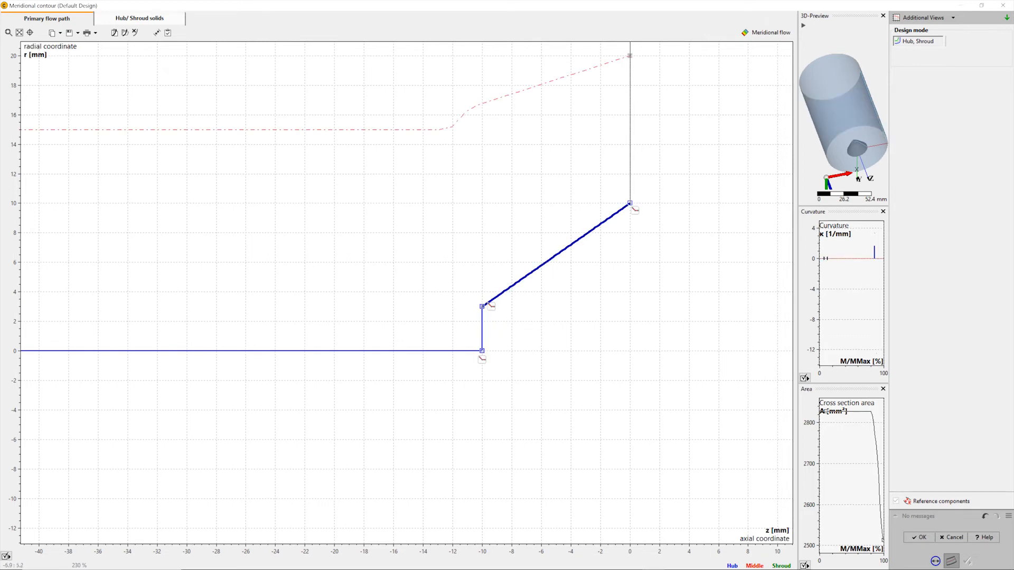
# Convert the stator's sloped hub segment to a freeform curve and bulge it outward with its middle control point at about z = -7.5 mm, r = 8.8 mm
pyautogui.rightClick(529, 274)
pyautogui.click(550, 280)
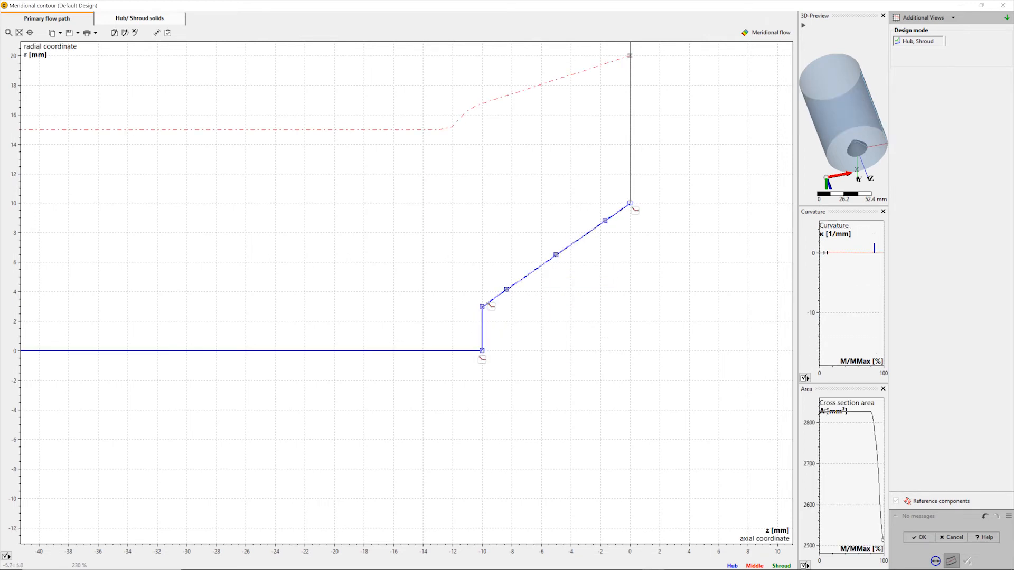
pyautogui.moveTo(556, 255); pyautogui.dragTo(519, 221)
pyautogui.click(634, 212)
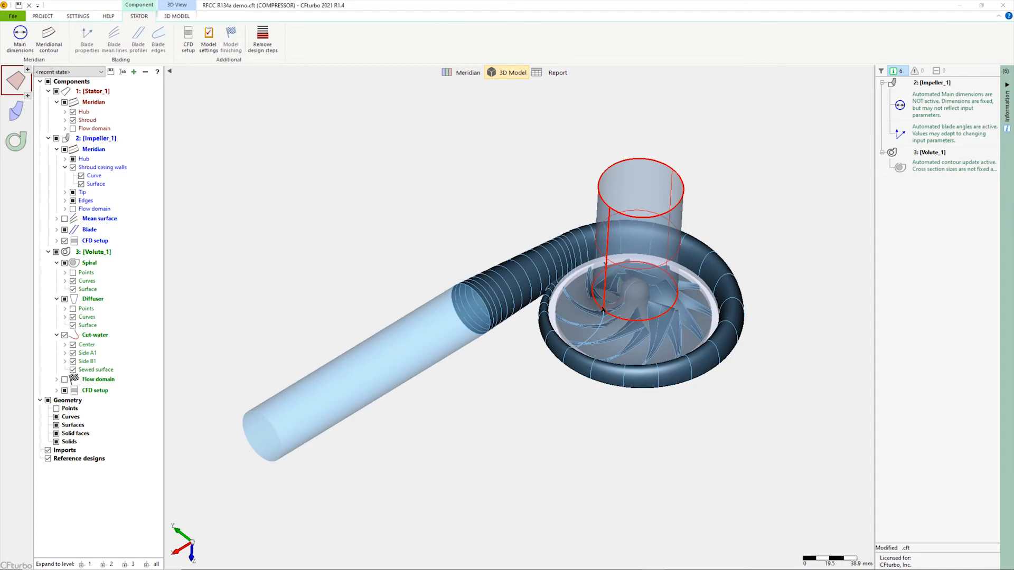
# Examine the transition from the stator's hub nose to the impeller in the 3D model
pyautogui.scroll(6, 704, 307)
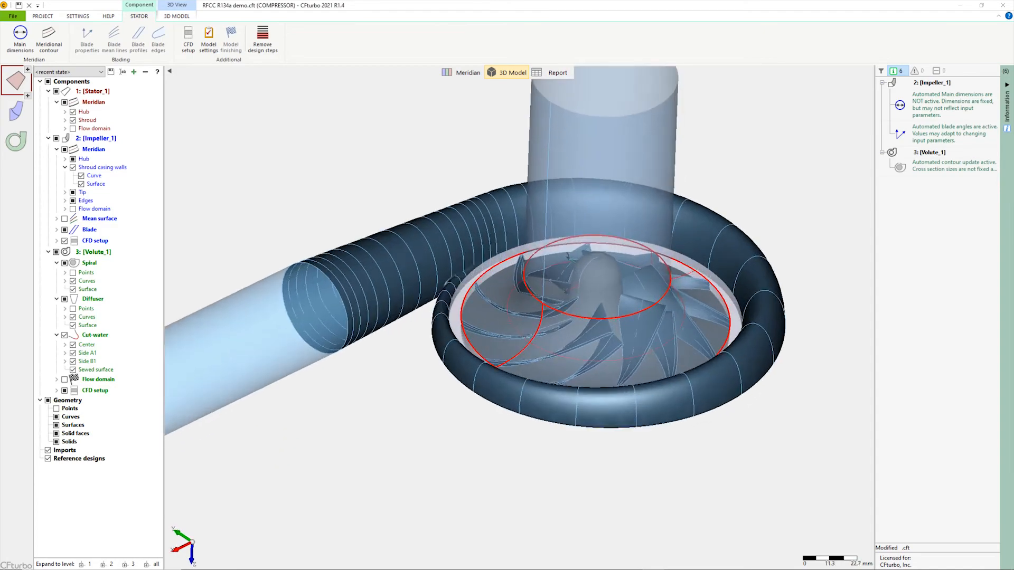
pyautogui.moveTo(703, 306); pyautogui.dragTo(706, 309)
pyautogui.scroll(-3, 706, 310)
pyautogui.moveTo(706, 309); pyautogui.dragTo(721, 312, button='middle')
pyautogui.moveTo(729, 339); pyautogui.dragTo(729, 336)
pyautogui.moveTo(729, 337); pyautogui.dragTo(746, 378, button='middle')
pyautogui.scroll(4, 663, 351)
pyautogui.moveTo(750, 386); pyautogui.dragTo(751, 387)
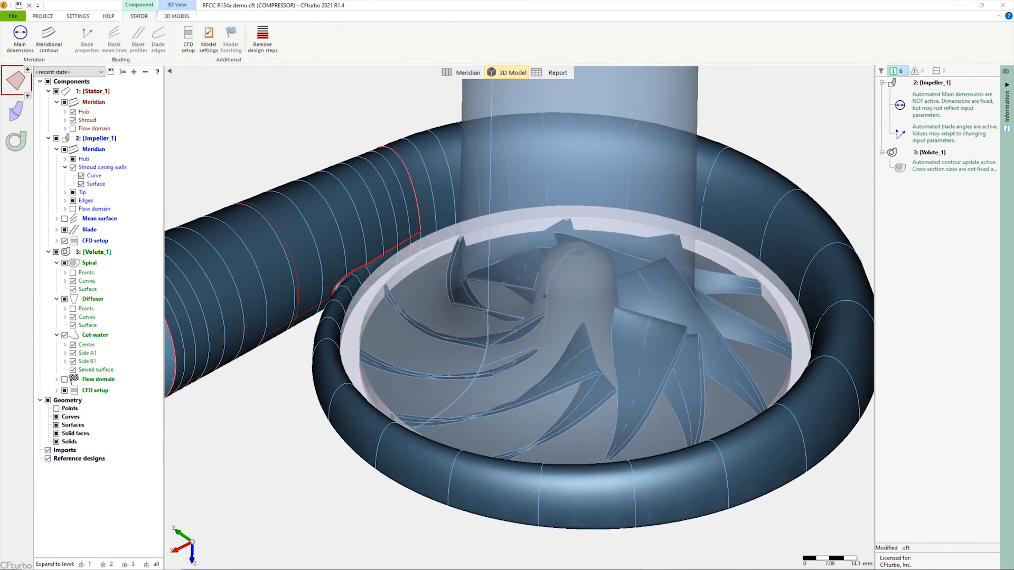
# Run model finishing on the impeller
pyautogui.click(16, 111)
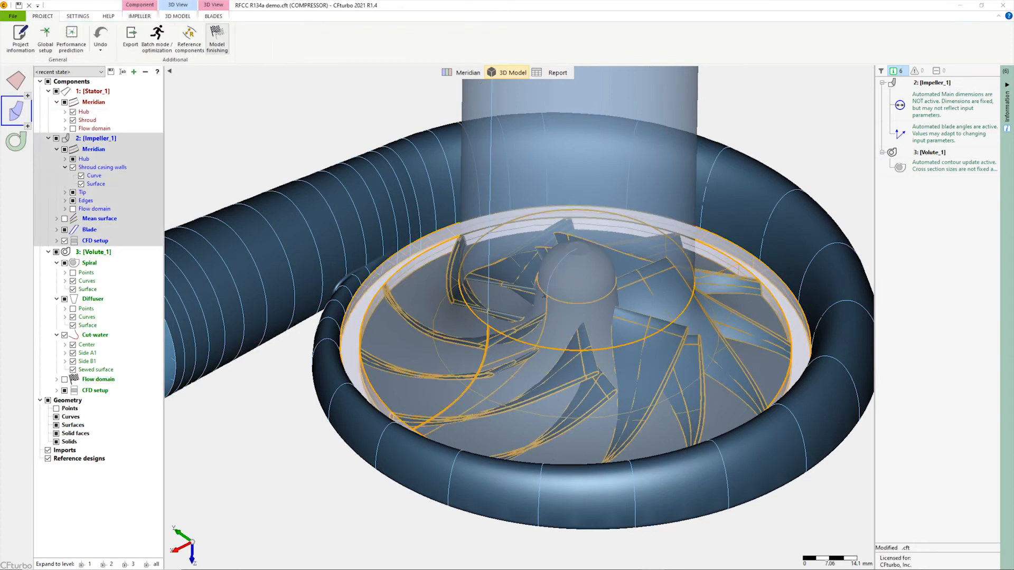
pyautogui.click(217, 37)
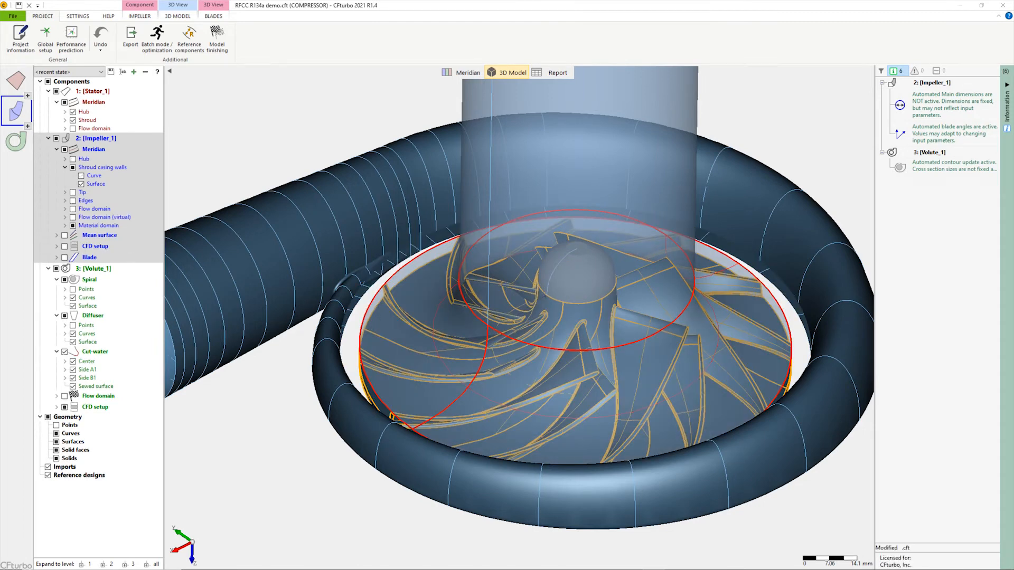
# Give the whole impeller a light neutral theme colour and the Silver material
pyautogui.click(391, 285)
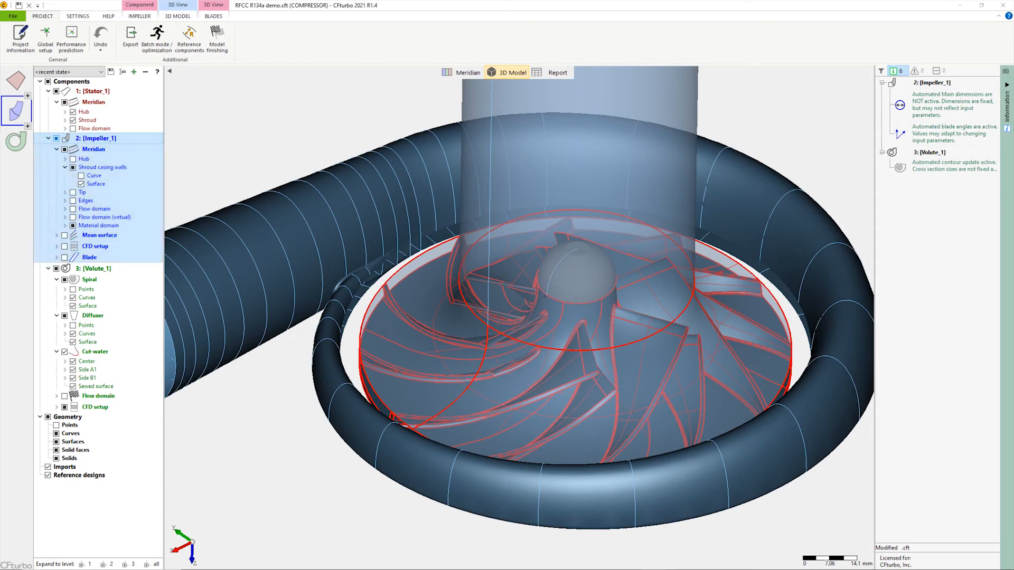
pyautogui.rightClick(140, 138)
pyautogui.click(152, 125)
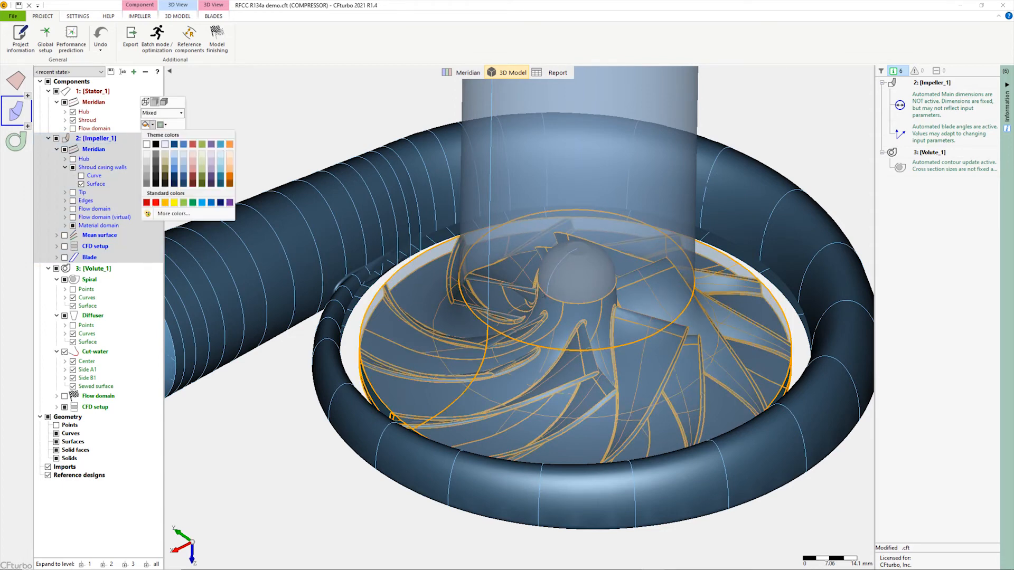
pyautogui.click(165, 144)
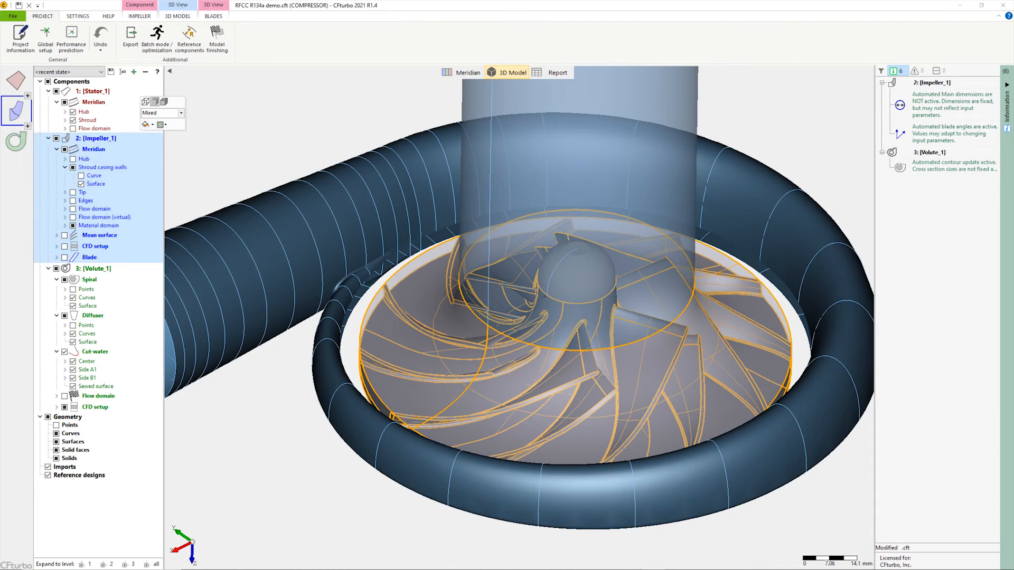
pyautogui.click(181, 113)
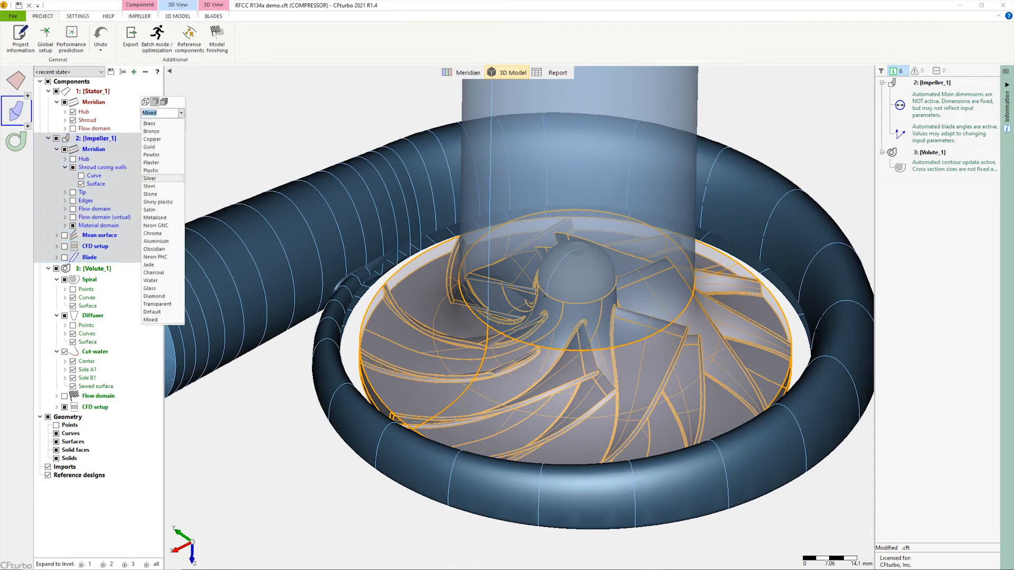
pyautogui.click(150, 178)
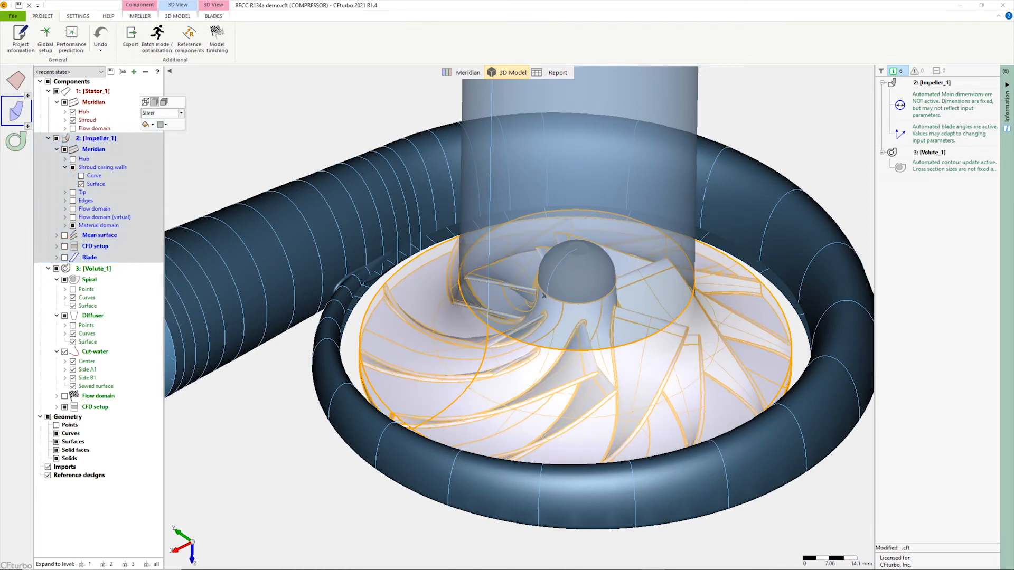
# Give the volute the standard orange colour, 70% transparency and the Silver material
pyautogui.click(16, 142)
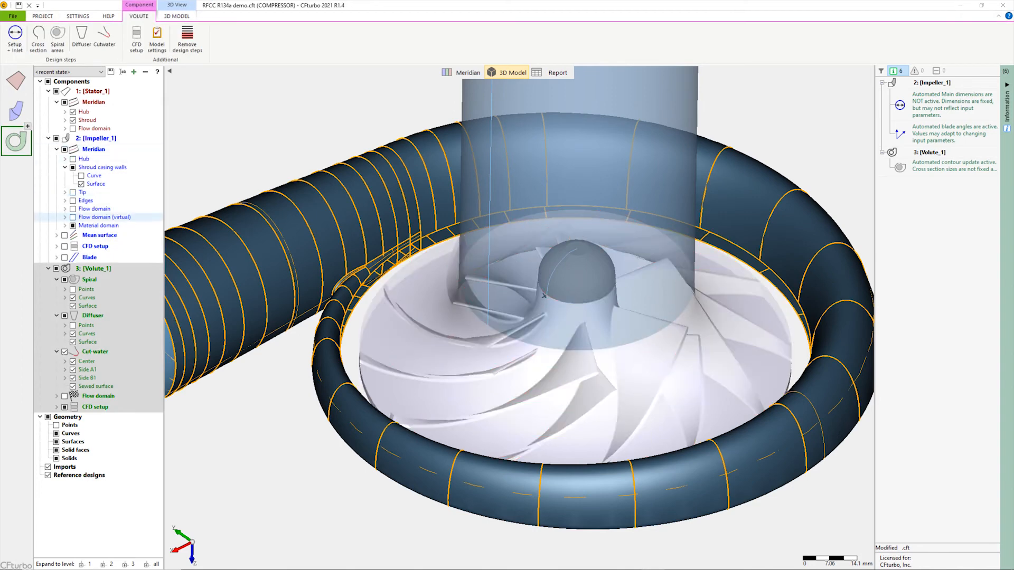
pyautogui.rightClick(124, 268)
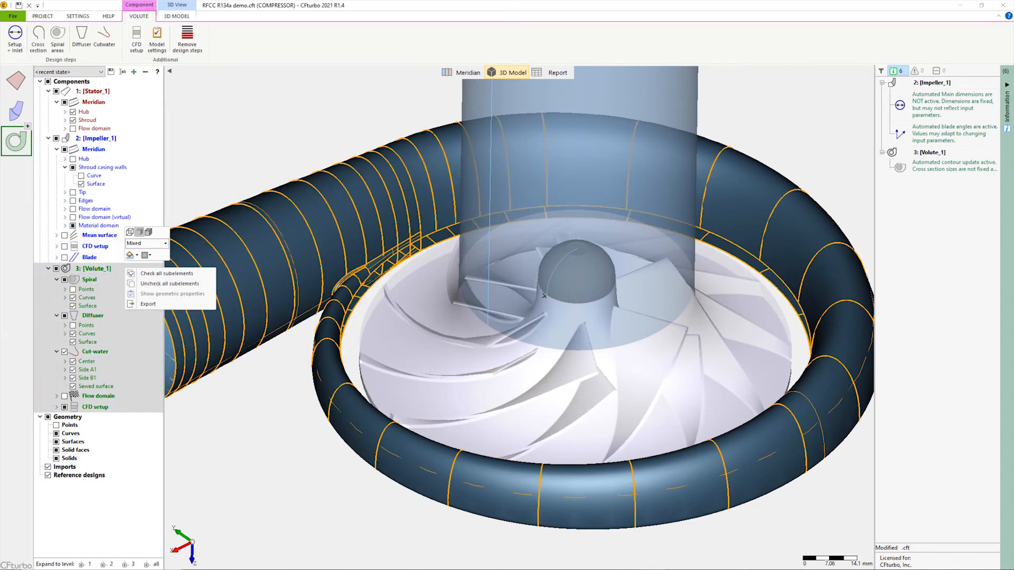
pyautogui.click(136, 255)
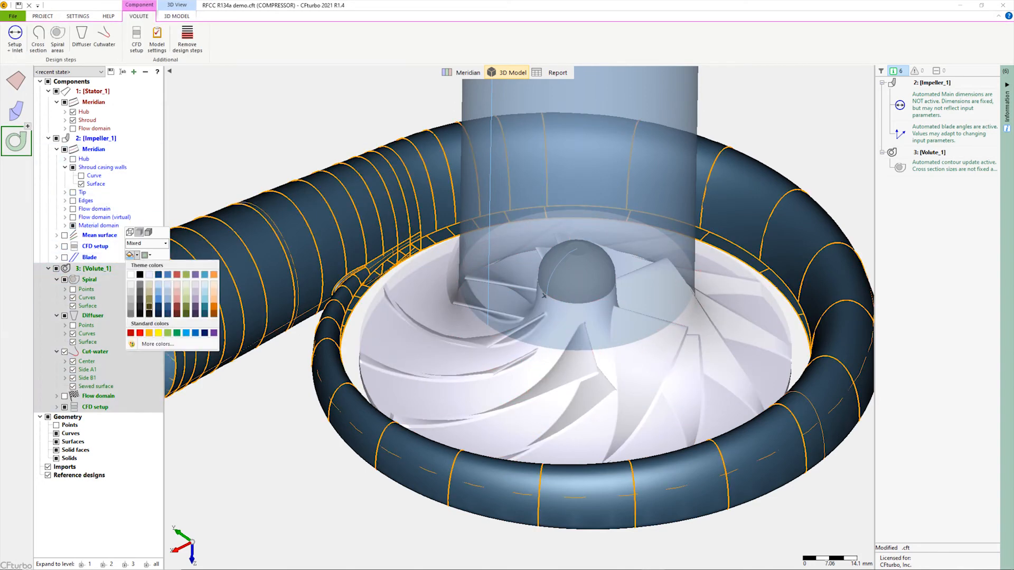
pyautogui.click(149, 333)
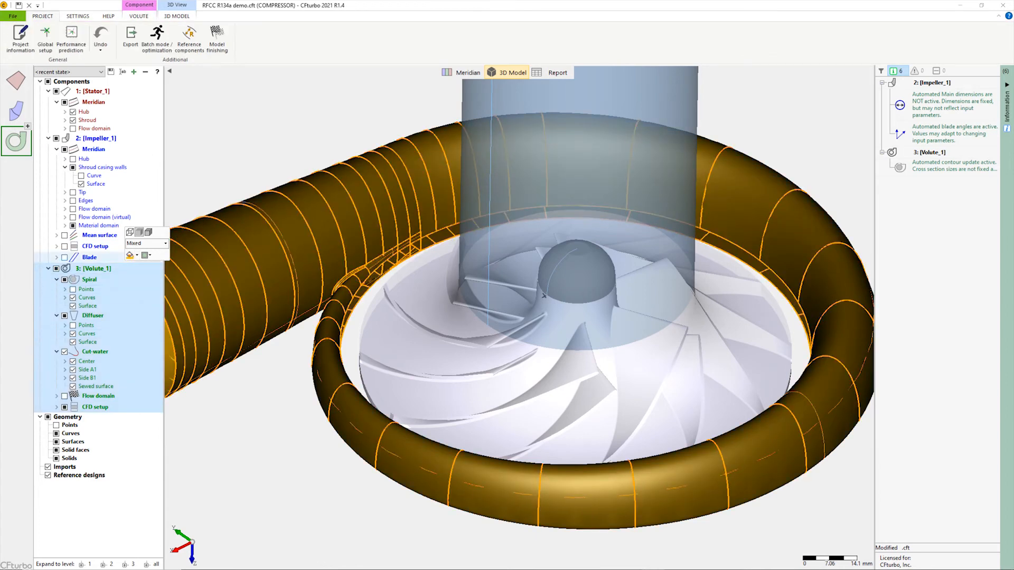
pyautogui.click(147, 255)
pyautogui.click(177, 322)
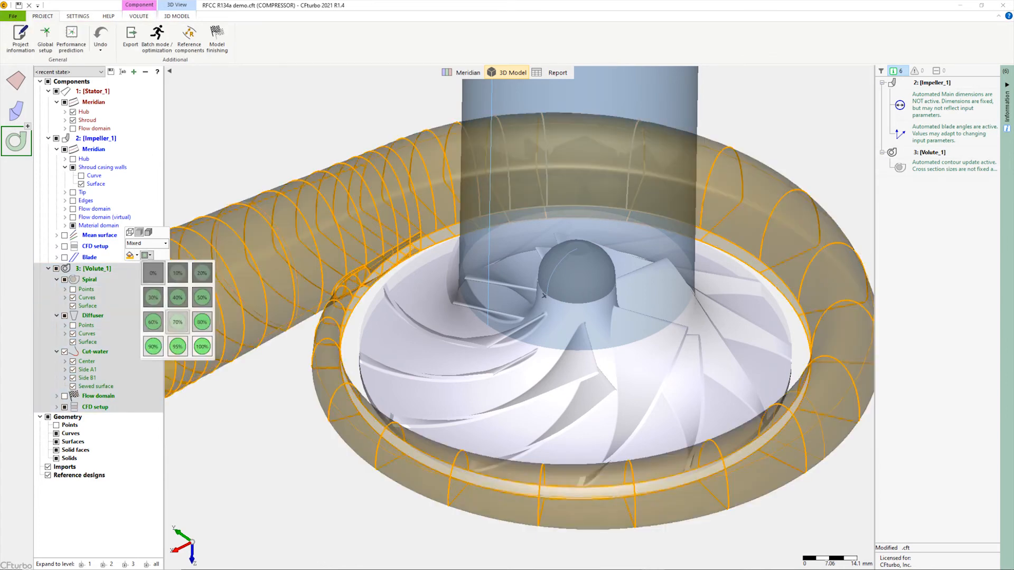
pyautogui.click(165, 243)
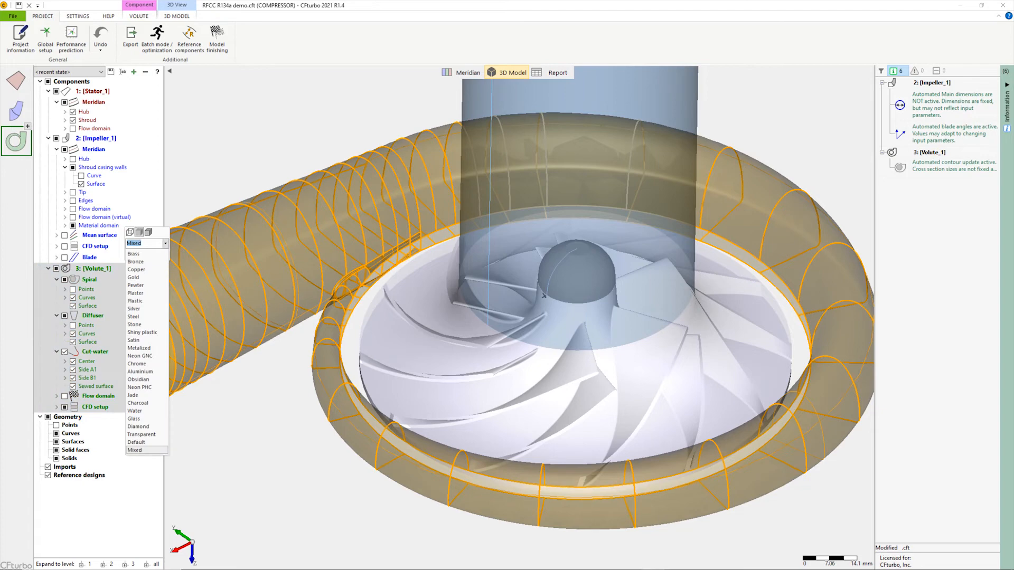
pyautogui.click(134, 309)
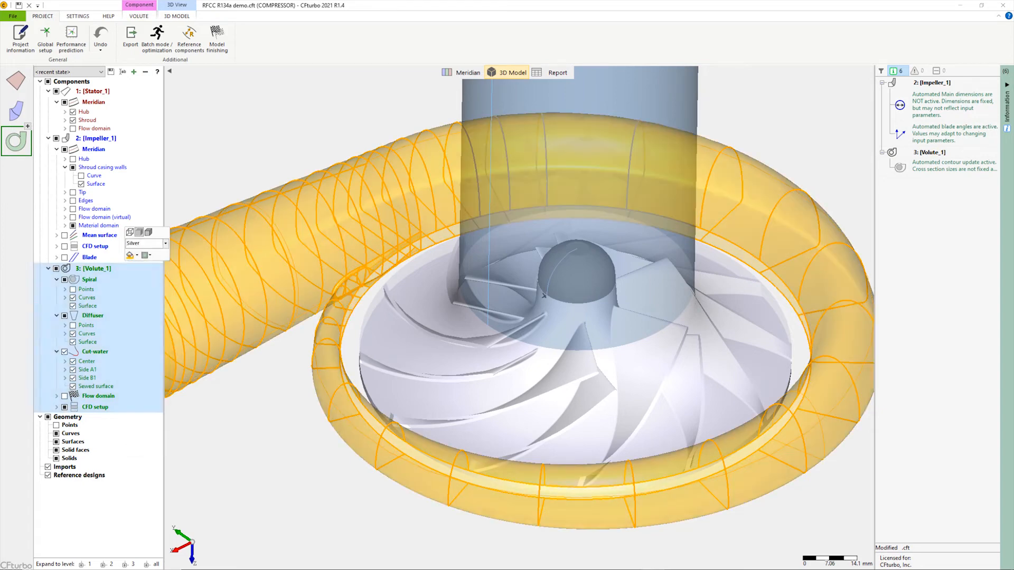
# Give the stator's hub surface the same light neutral theme colour and Silver material as the impeller
pyautogui.click(543, 296)
pyautogui.moveTo(543, 296); pyautogui.dragTo(533, 302, button='middle')
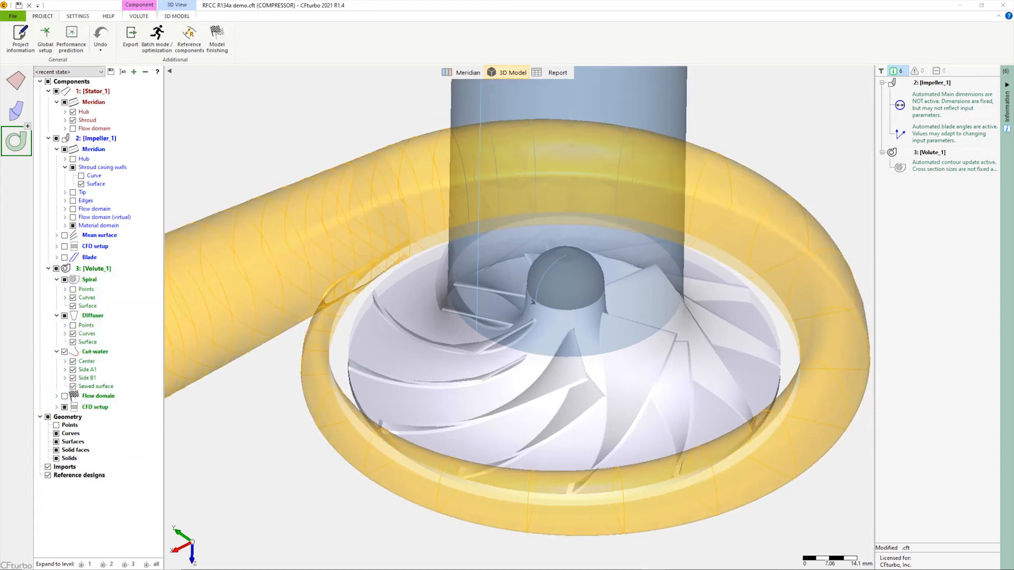
pyautogui.click(532, 303)
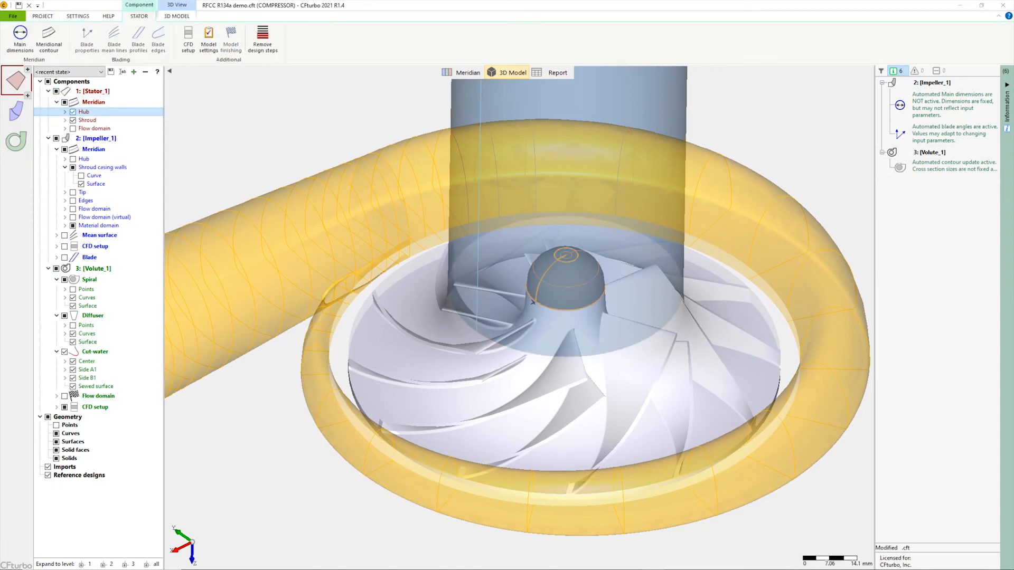
pyautogui.rightClick(103, 112)
pyautogui.click(116, 98)
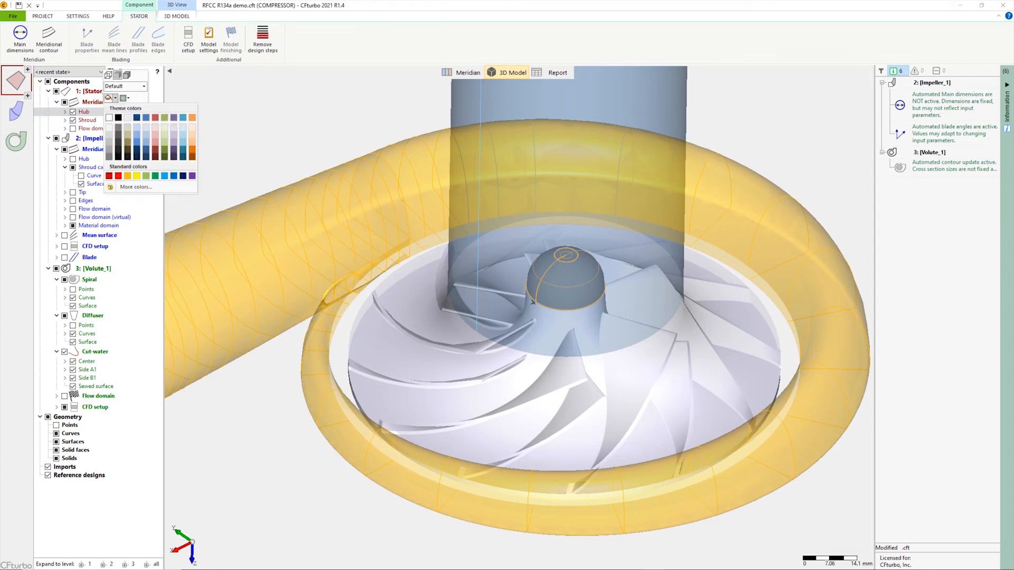
pyautogui.click(128, 118)
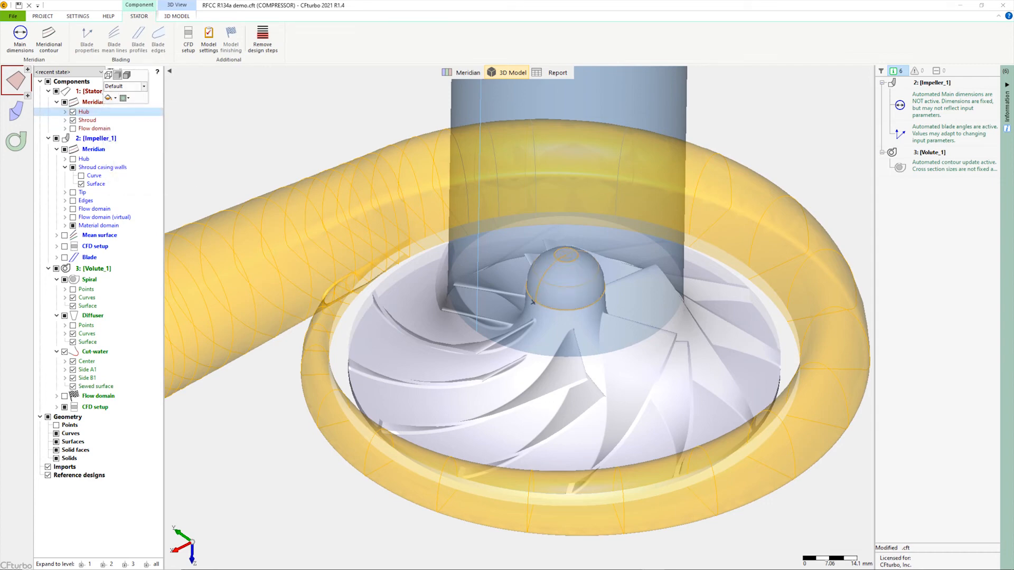
pyautogui.click(144, 86)
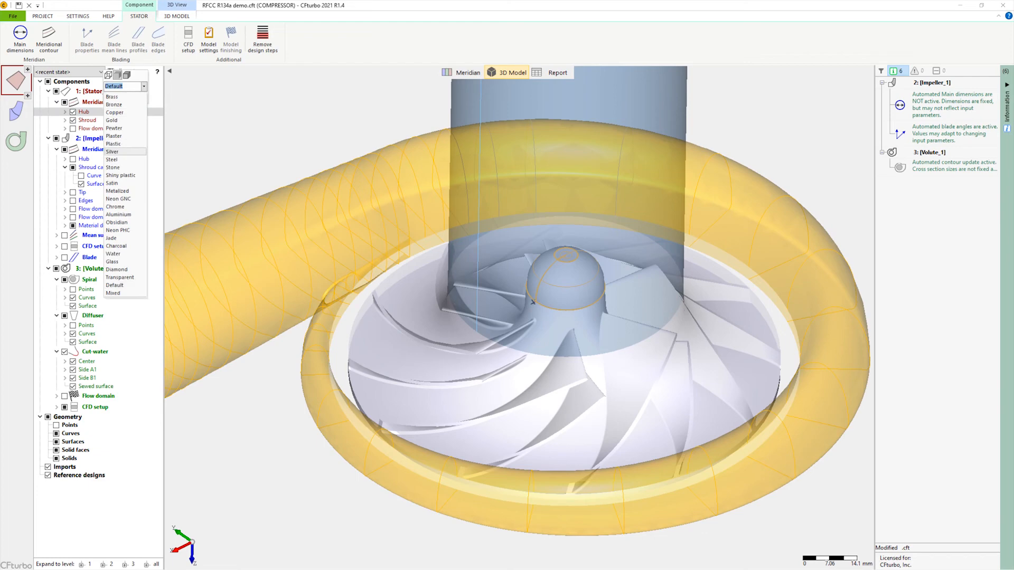
pyautogui.click(112, 152)
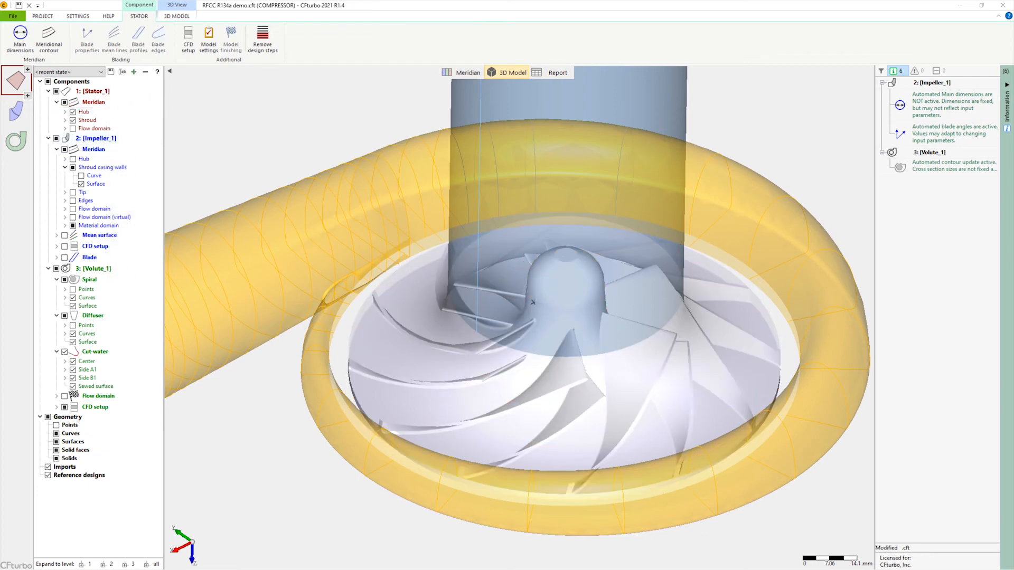
# Examine the complete coloured stage in the 3D model, from the inlet pipe and impeller to the volute outlet
pyautogui.moveTo(233, 325); pyautogui.dragTo(242, 367, button='middle')
pyautogui.scroll(-3, 243, 368)
pyautogui.moveTo(243, 396)
pyautogui.mouseDown()
pyautogui.moveTo(243, 368)
pyautogui.moveTo(244, 388)
pyautogui.mouseUp()
pyautogui.moveTo(276, 229); pyautogui.dragTo(334, 199, button='middle')
pyautogui.scroll(-7, 334, 199)
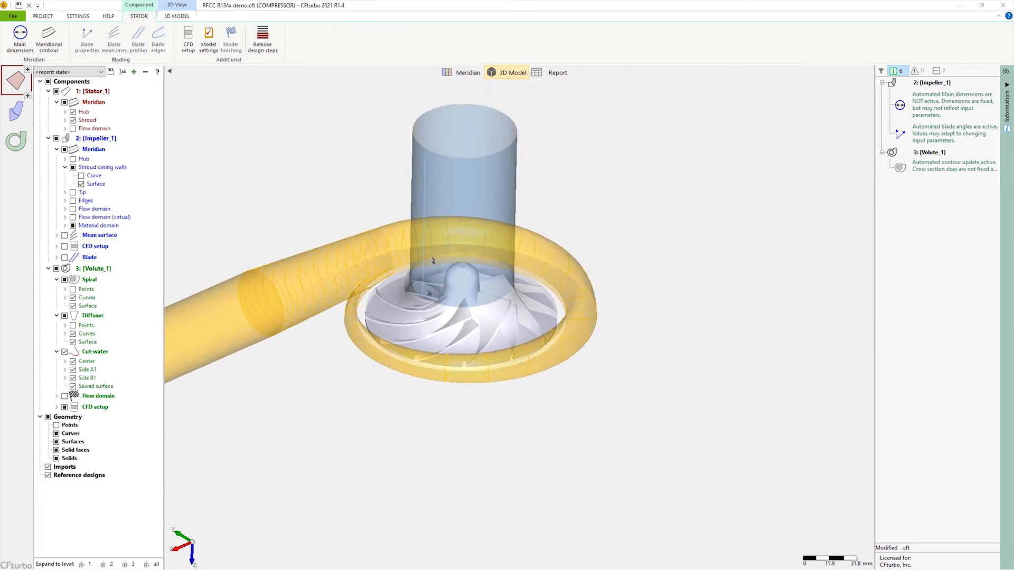
pyautogui.moveTo(277, 210); pyautogui.dragTo(345, 205, button='middle')
pyautogui.scroll(6, 345, 205)
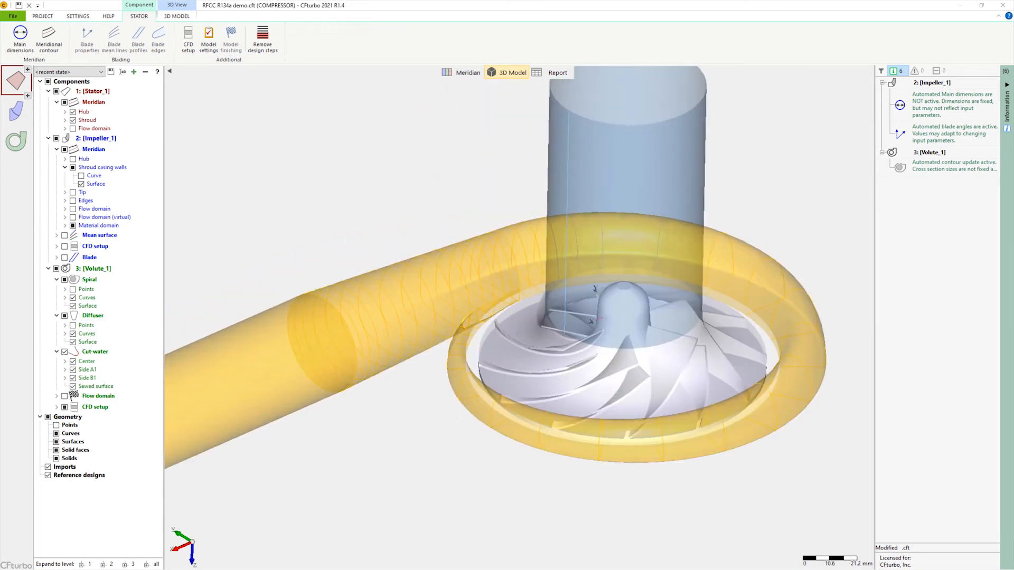
pyautogui.moveTo(436, 227); pyautogui.dragTo(366, 195, button='middle')
pyautogui.scroll(5, 366, 196)
pyautogui.moveTo(315, 325); pyautogui.dragTo(258, 283, button='middle')
pyautogui.moveTo(259, 284); pyautogui.dragTo(259, 284)
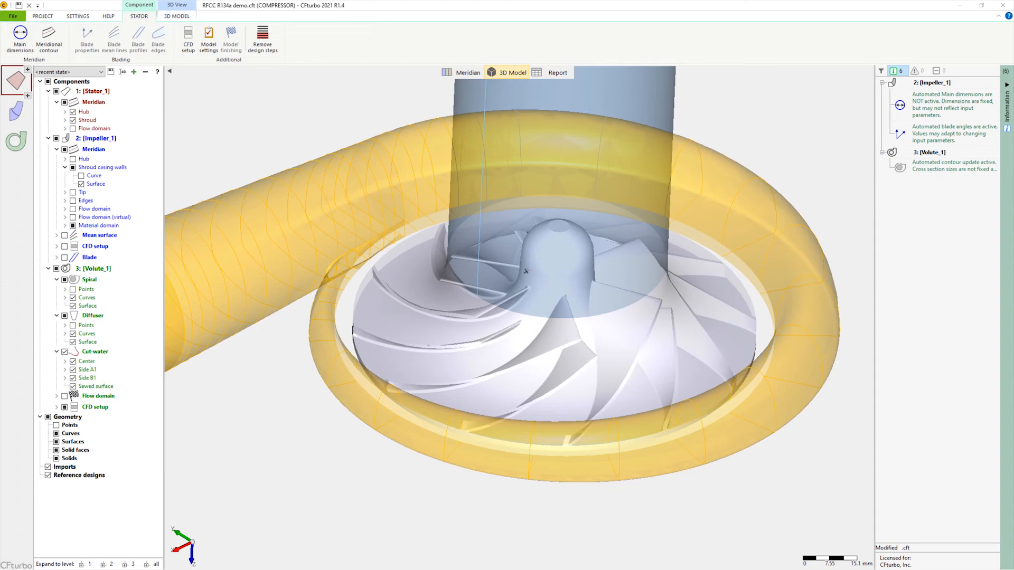
# Review the available CAD and CFD export interfaces and export the stator, impeller and volute as STEP with base file name RFCC R134a demo
pyautogui.click(42, 16)
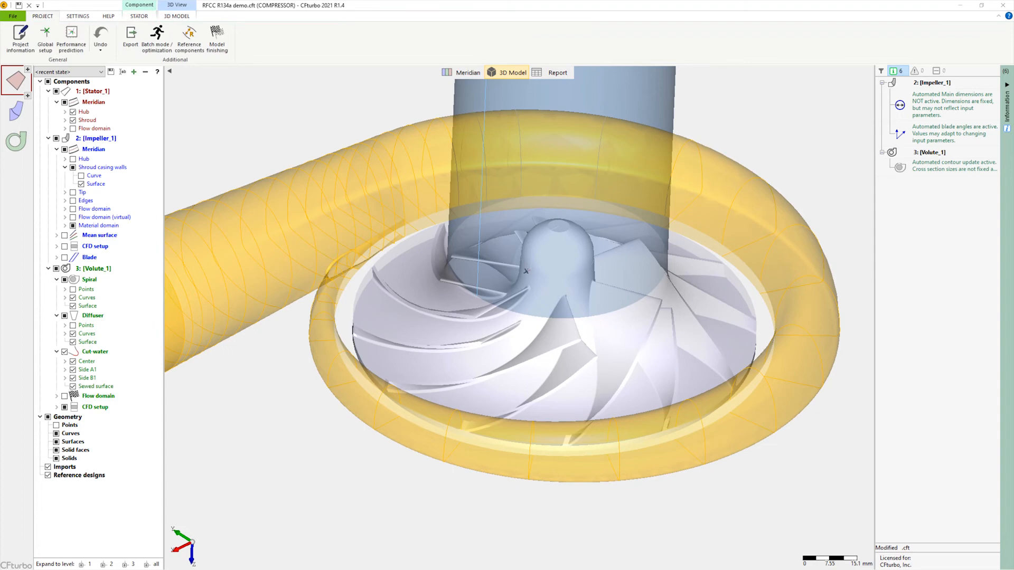
pyautogui.click(131, 37)
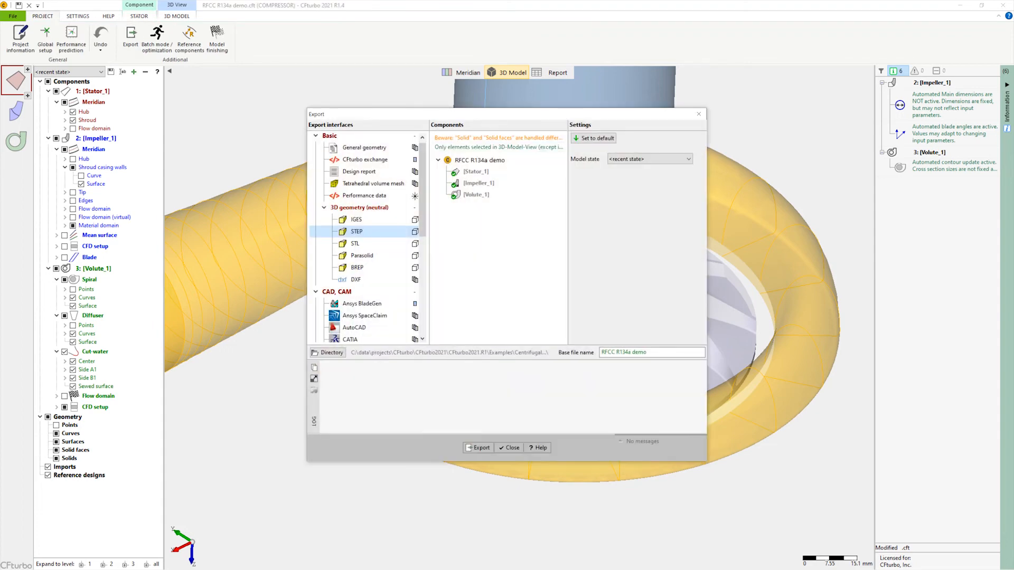
pyautogui.moveTo(370, 114); pyautogui.dragTo(277, 67)
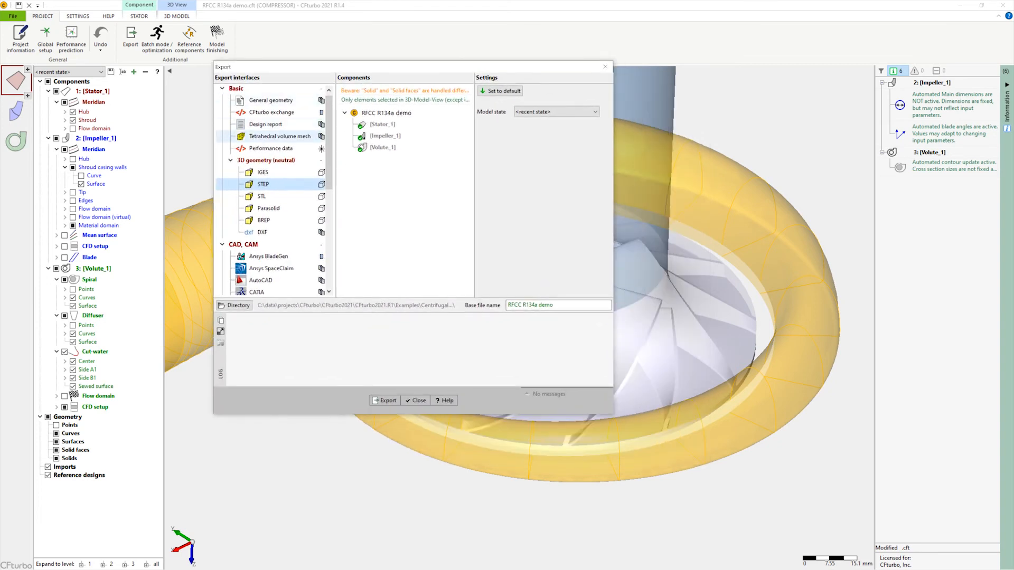
pyautogui.scroll(-4, 296, 158)
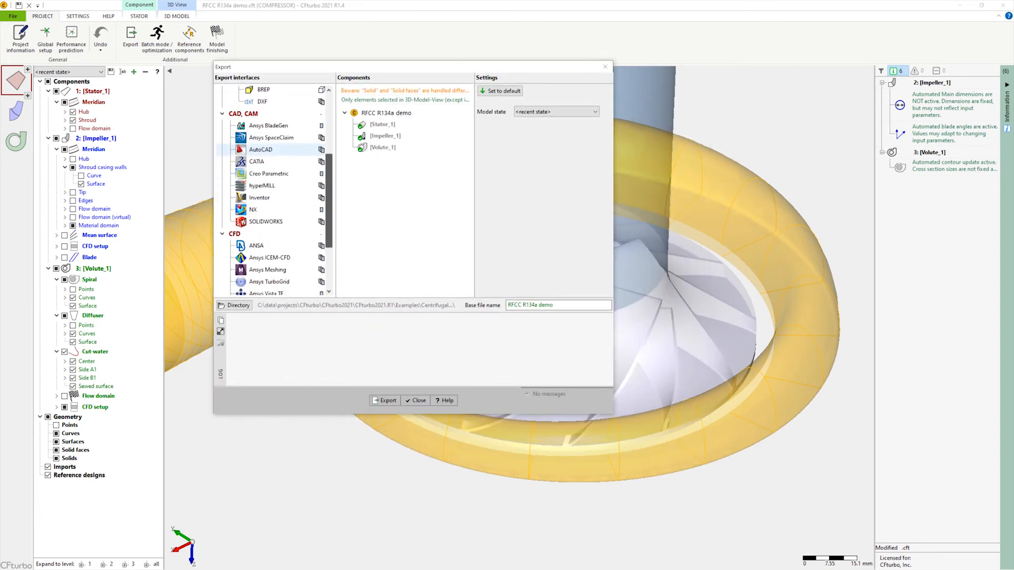
pyautogui.scroll(-2, 270, 190)
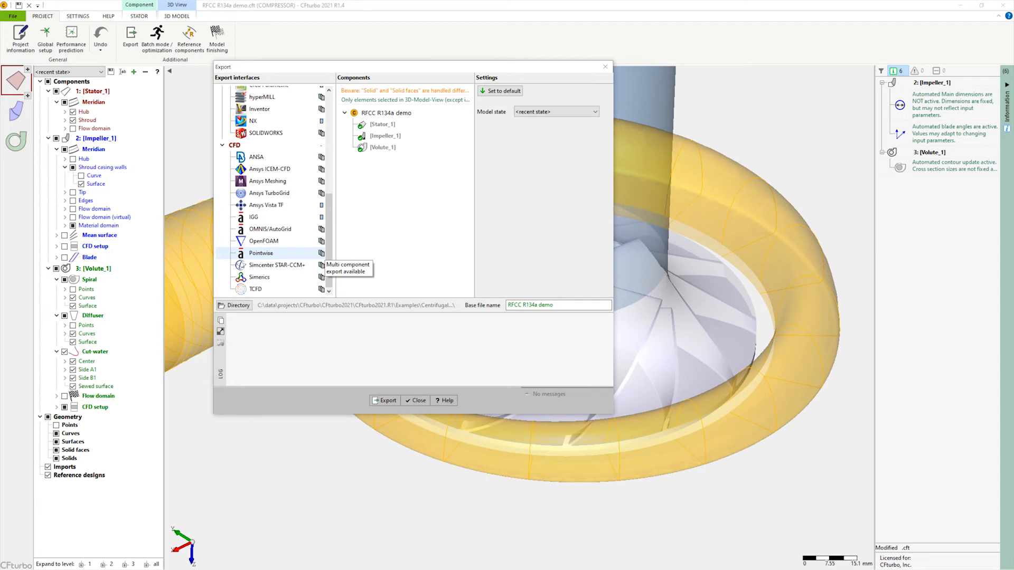
pyautogui.scroll(10, 272, 190)
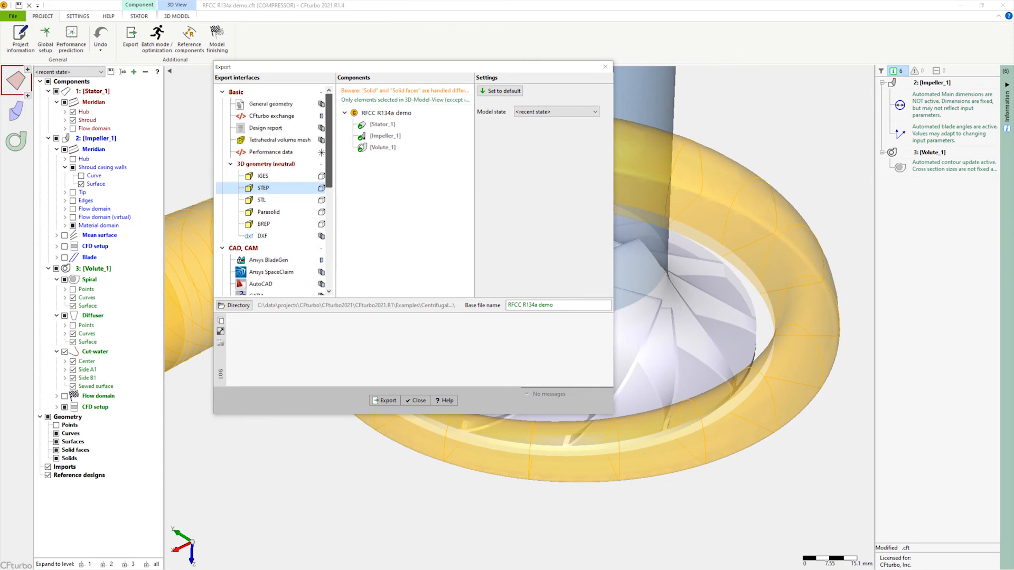
pyautogui.scroll(-10, 272, 190)
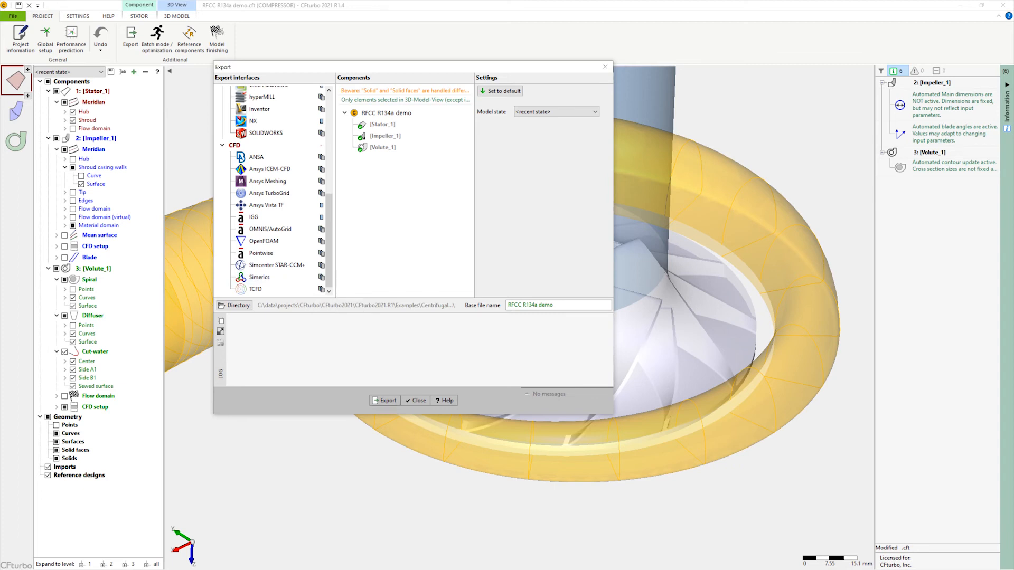
pyautogui.click(385, 400)
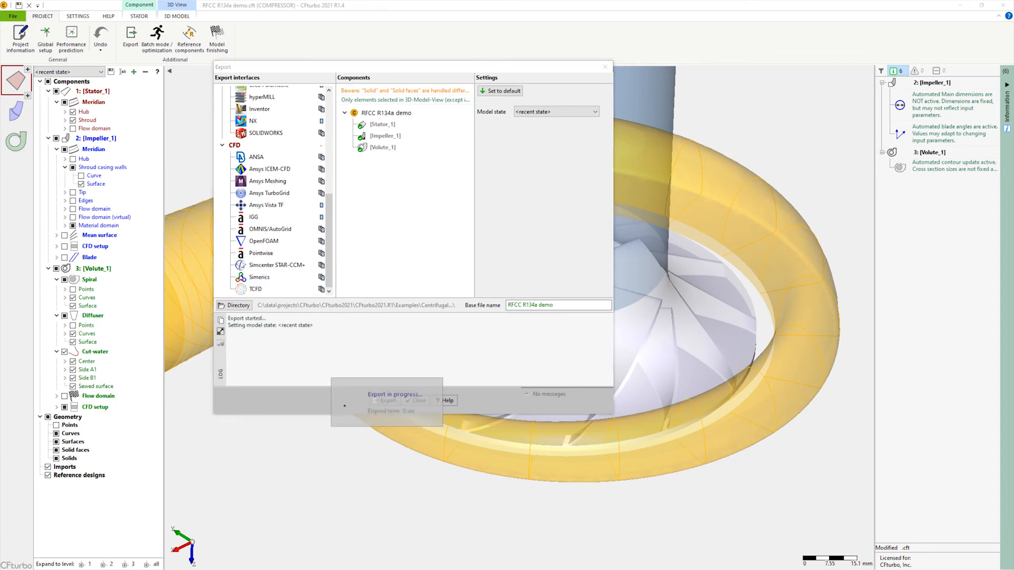